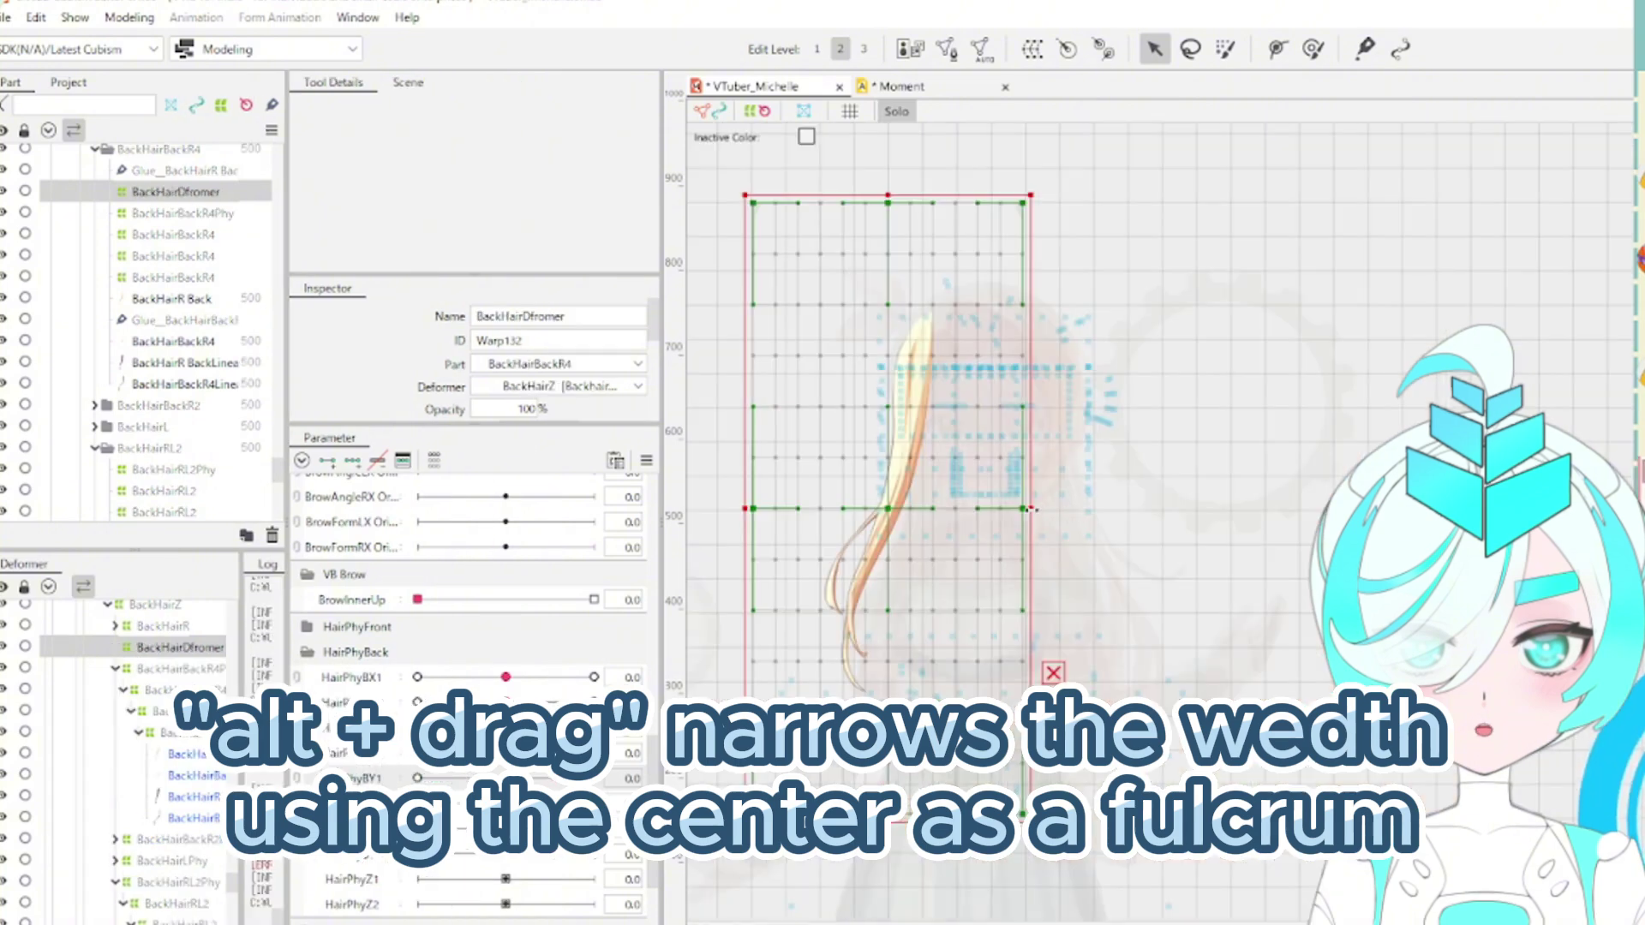
Narrow and shorten the BackHairDfromer warp deformer until it fits closely around the back hair strand
{"action": "left_click_drag", "start_coordinate": [1037, 508], "coordinate": [962, 514]}
{"action": "left_click_drag", "start_coordinate": [907, 197], "coordinate": [907, 295]}
{"action": "left_click_drag", "start_coordinate": [968, 509], "coordinate": [941, 508]}
{"action": "left_click_drag", "start_coordinate": [888, 289], "coordinate": [888, 267]}
{"action": "scroll", "coordinate": [892, 429], "scroll_direction": "up", "scroll_amount": 2}
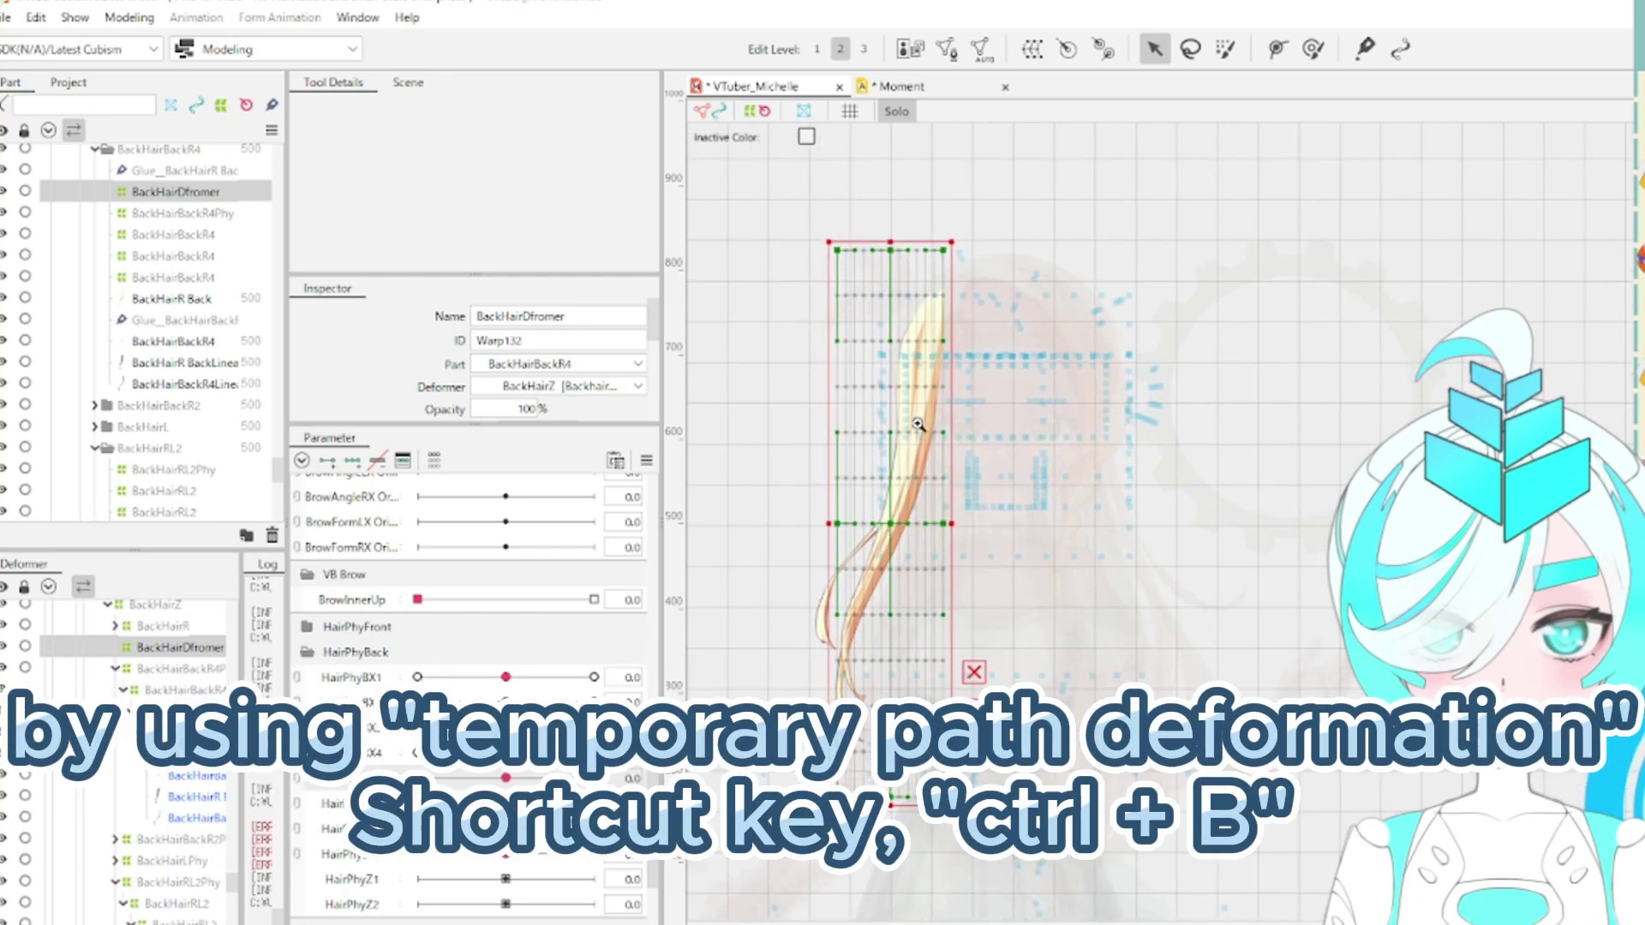
{"action": "scroll", "coordinate": [917, 399], "scroll_direction": "down", "scroll_amount": 1}
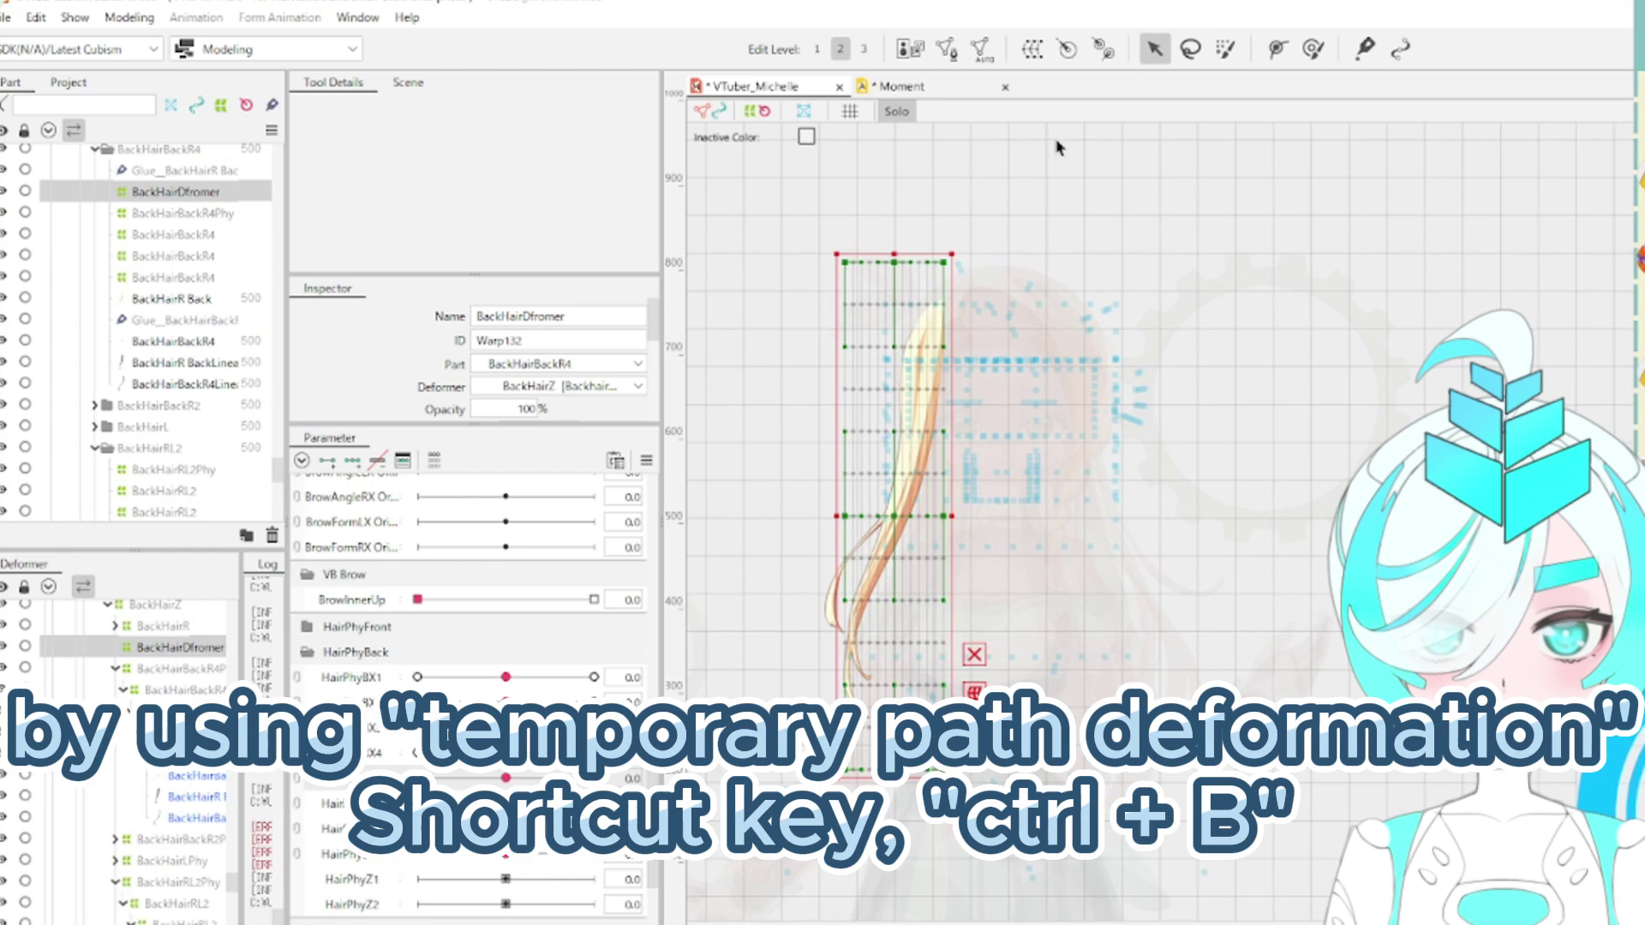
Start a temporary path deformation on BackHairDfromer and lay a straight five-point path down its vertical center line
{"action": "key", "text": "ctrl+b"}
{"action": "left_click", "coordinate": [894, 239]}
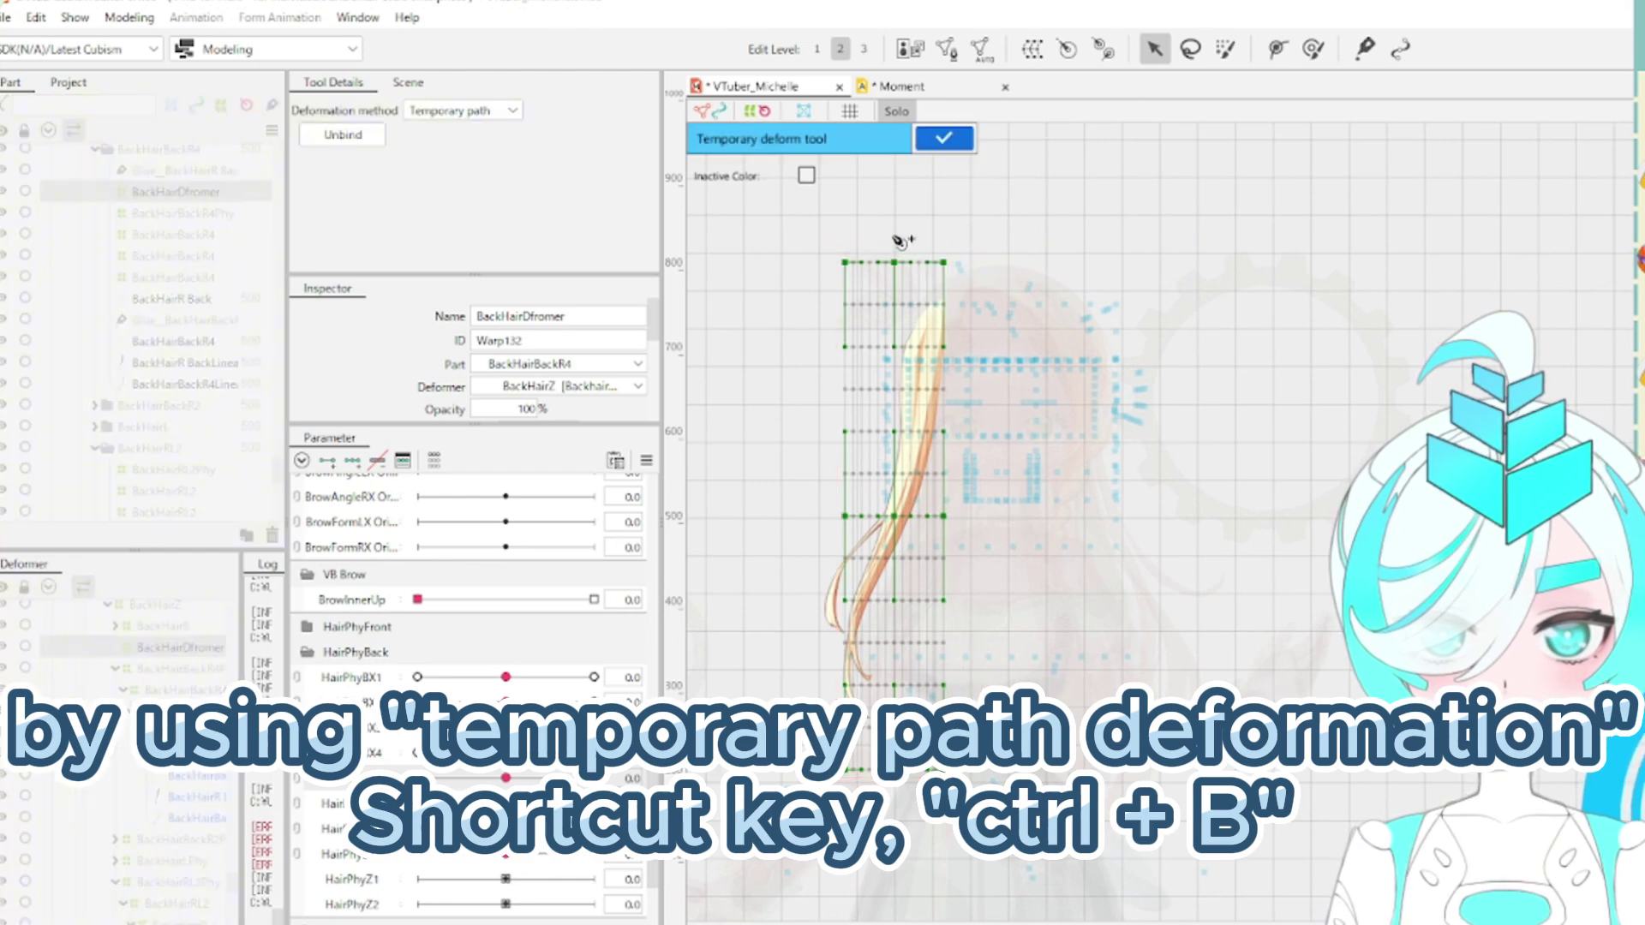
{"action": "left_click", "coordinate": [894, 368]}
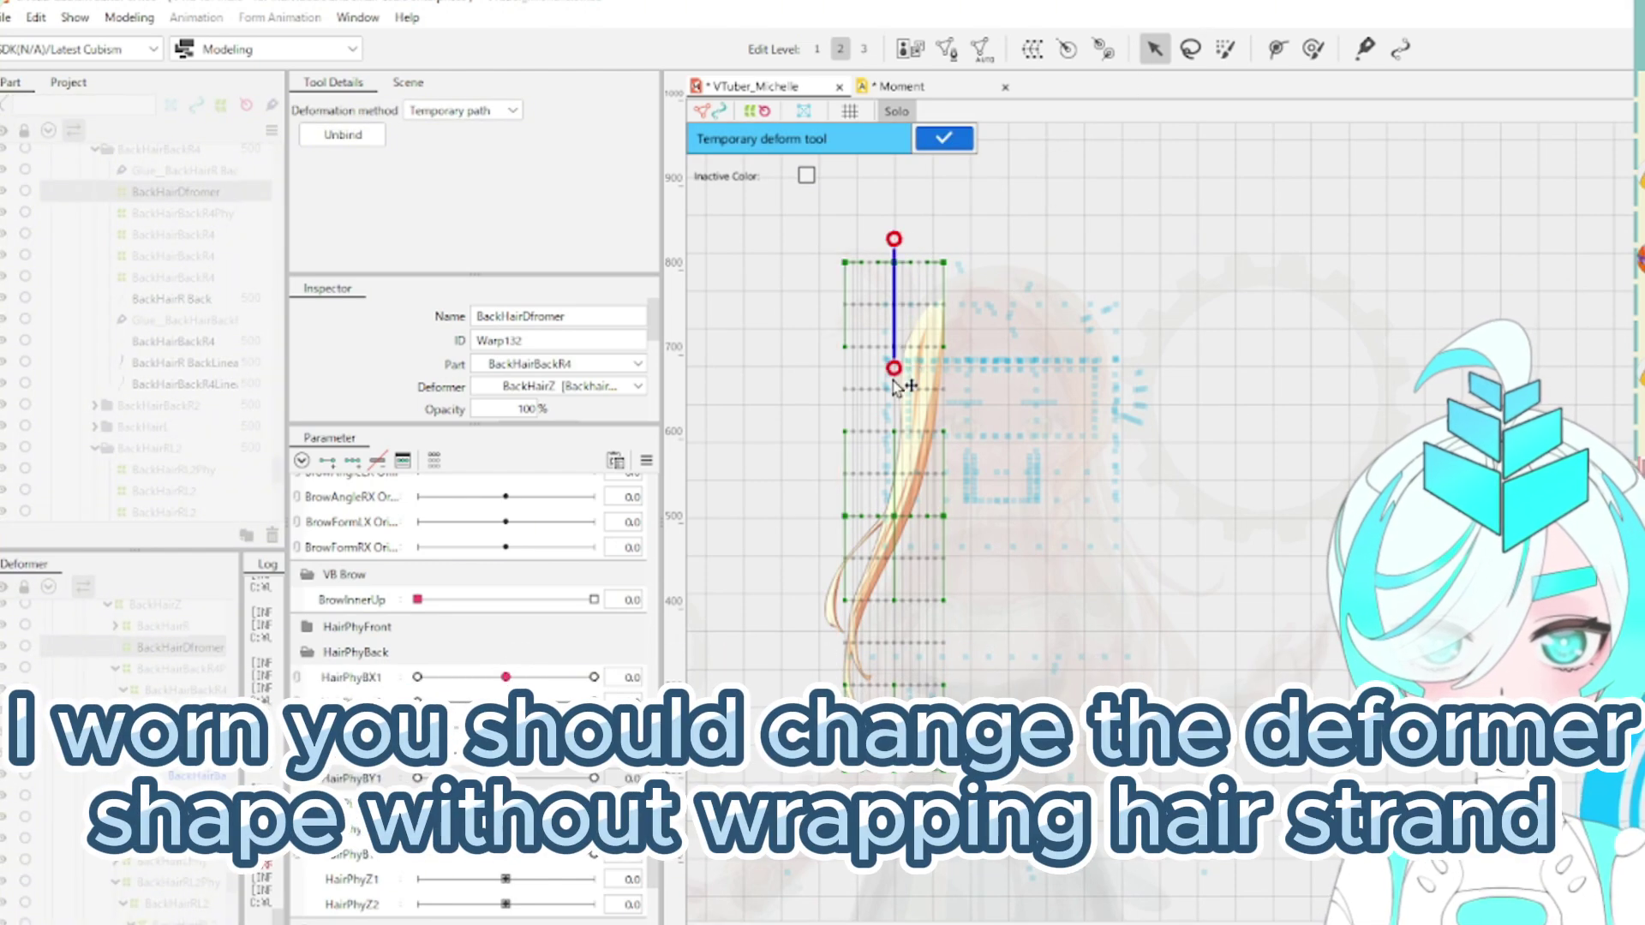
{"action": "left_click", "coordinate": [896, 515]}
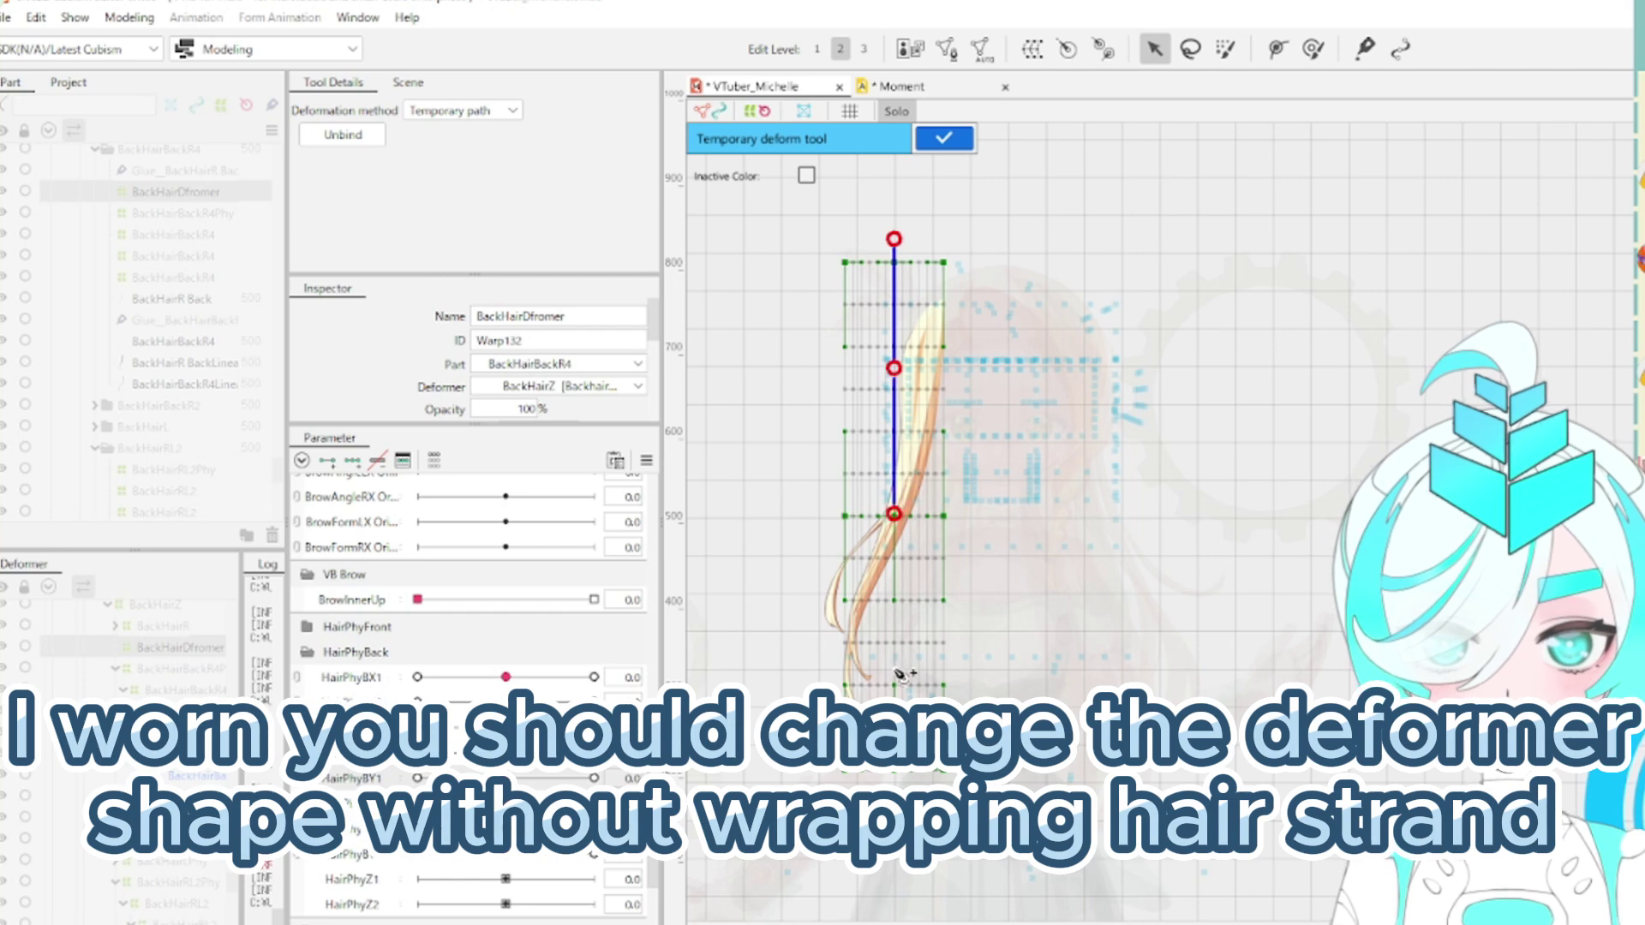
{"action": "left_click", "coordinate": [894, 803]}
Bend the temporary path so the BackHairDfromer grid follows the curve of the hair strand, and apply the deformation
{"action": "left_click_drag", "start_coordinate": [894, 670], "coordinate": [853, 676]}
{"action": "left_click_drag", "start_coordinate": [898, 371], "coordinate": [919, 379]}
{"action": "left_click_drag", "start_coordinate": [895, 241], "coordinate": [933, 240]}
{"action": "left_click_drag", "start_coordinate": [916, 377], "coordinate": [920, 374]}
{"action": "left_click_drag", "start_coordinate": [934, 240], "coordinate": [923, 239]}
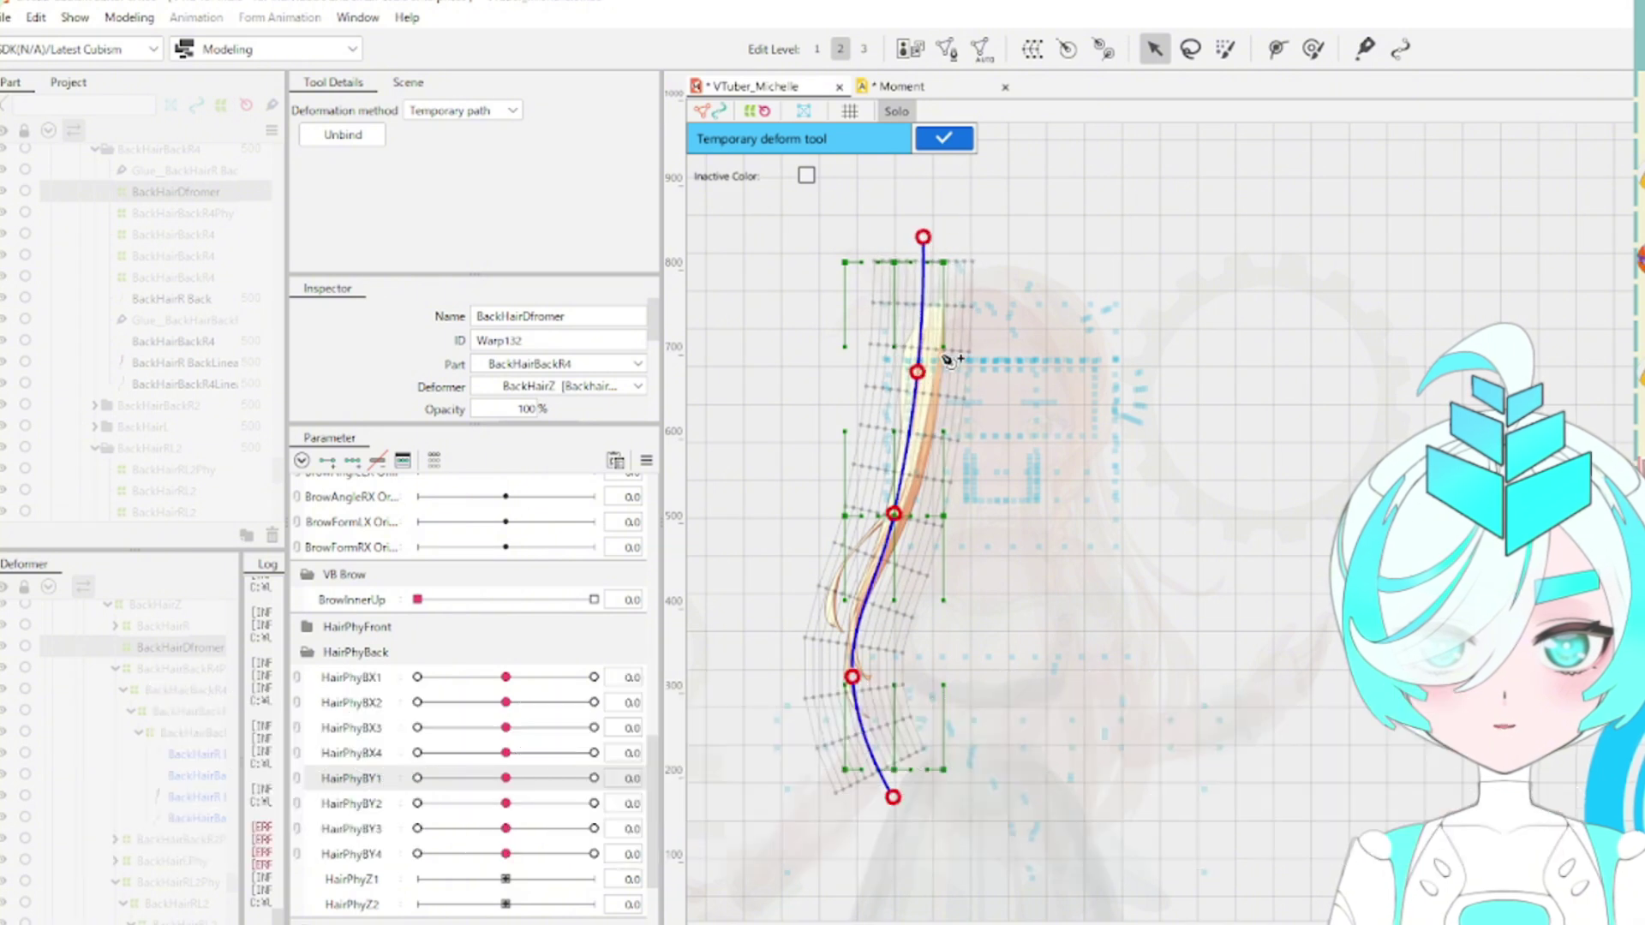
{"action": "left_click_drag", "start_coordinate": [893, 797], "coordinate": [909, 781]}
{"action": "left_click", "coordinate": [944, 138]}
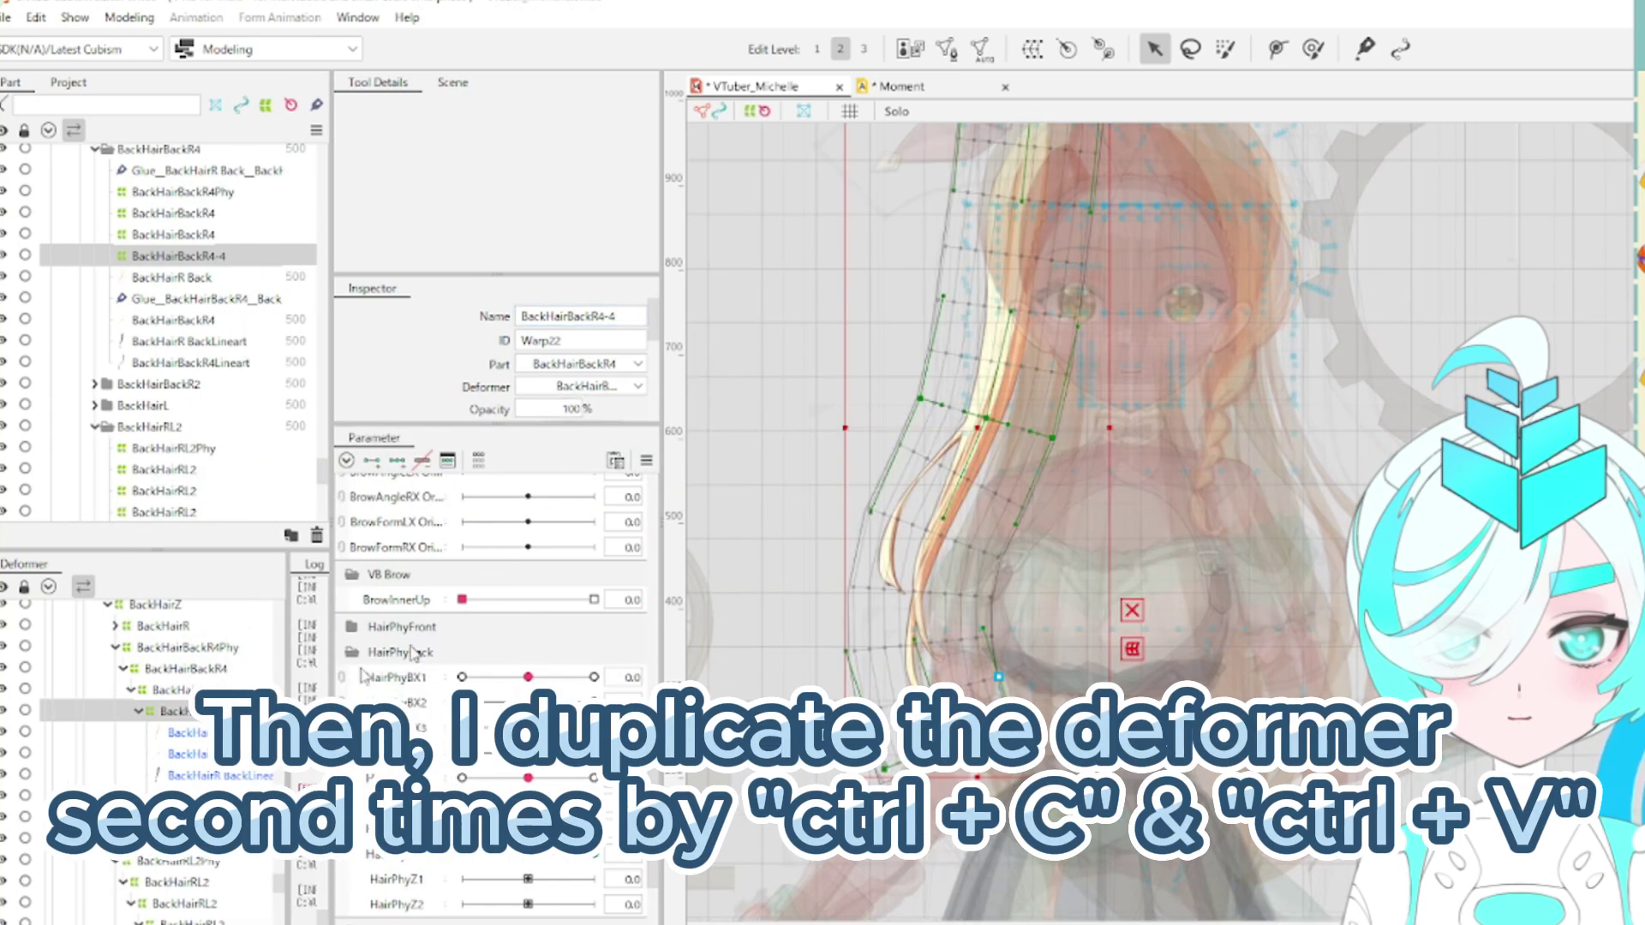
Rename the deformer directly above BackHairBackR4-4 as BackHairBackR4-3
{"action": "left_click", "coordinate": [193, 690]}
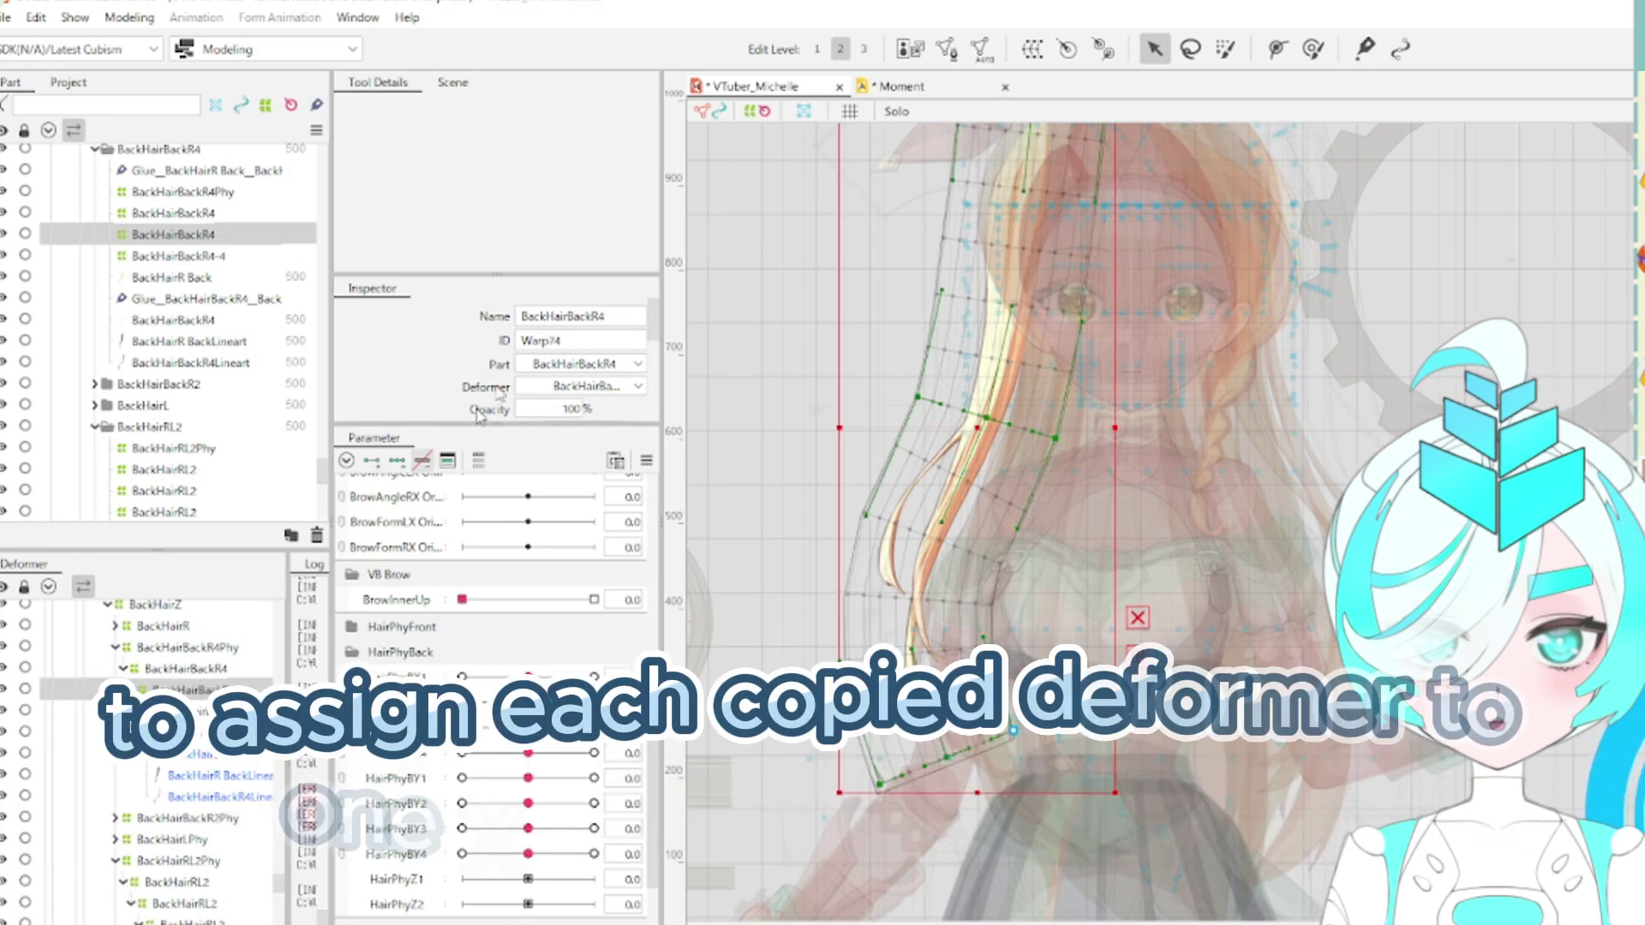
{"action": "double_click", "coordinate": [570, 319]}
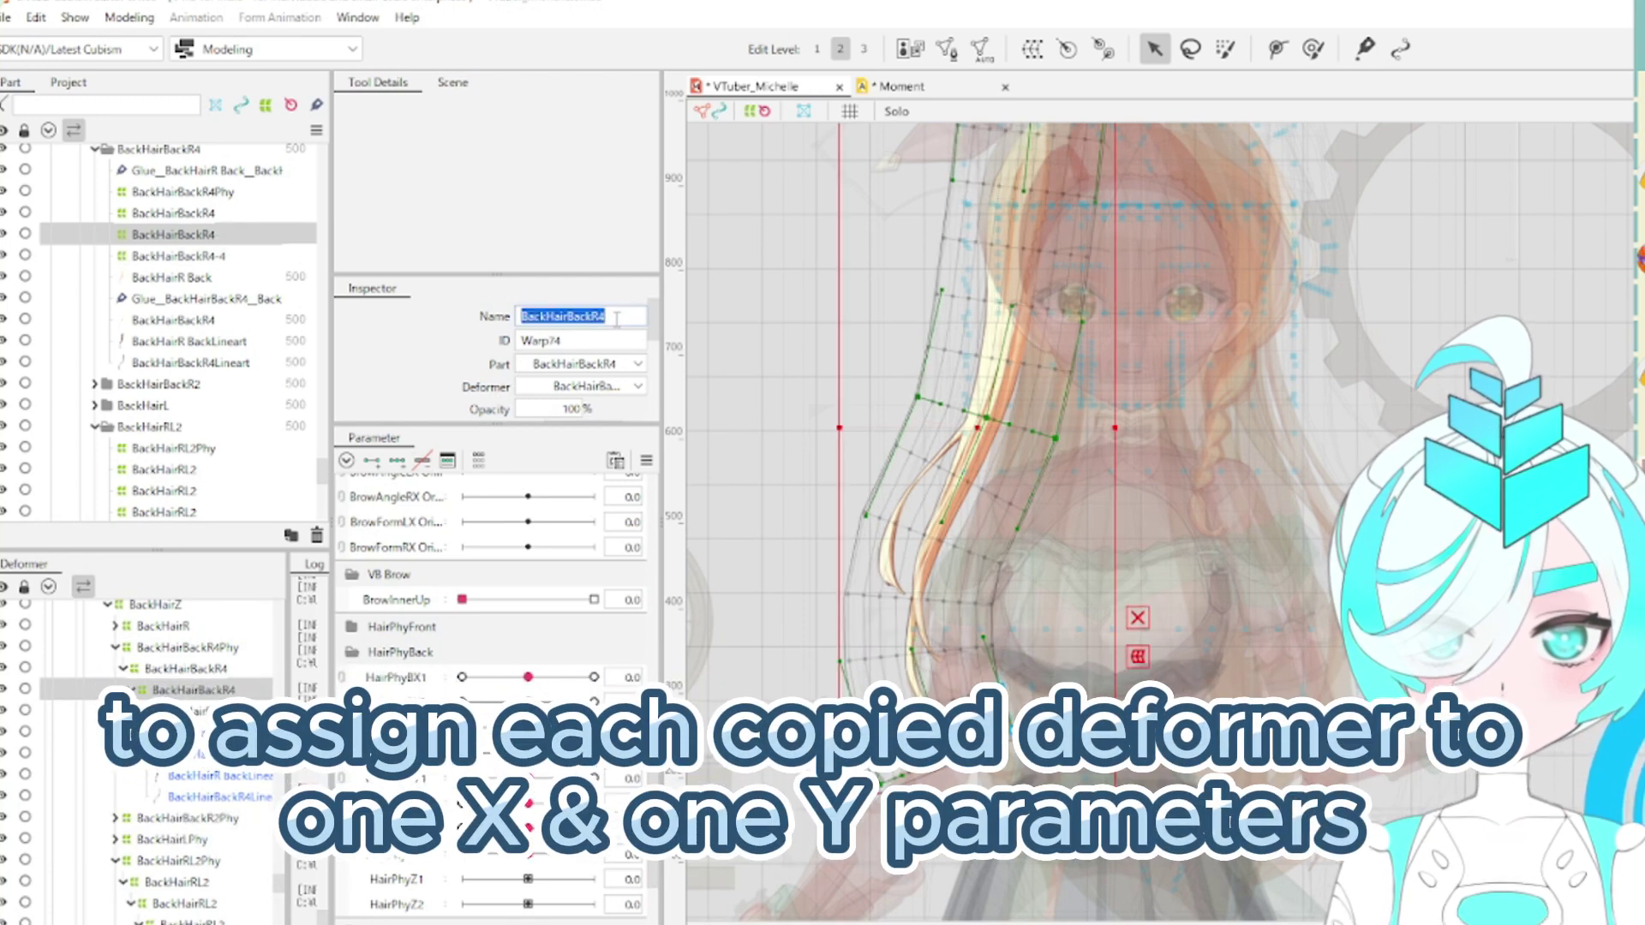
{"action": "left_click", "coordinate": [627, 318]}
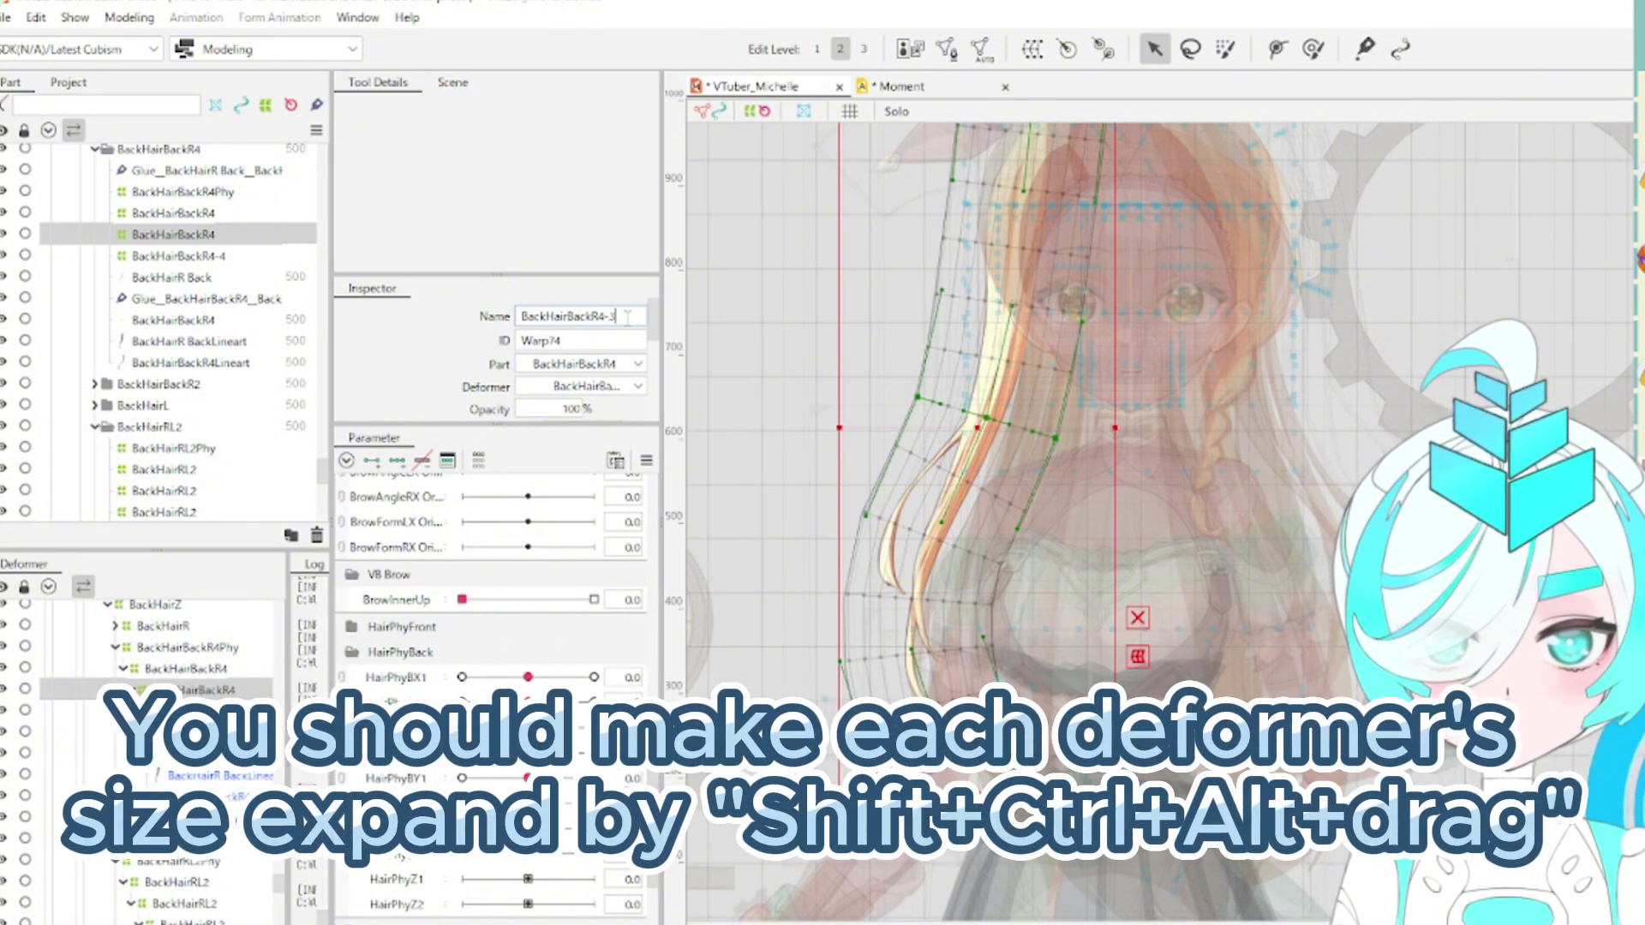
{"action": "key", "text": "Return"}
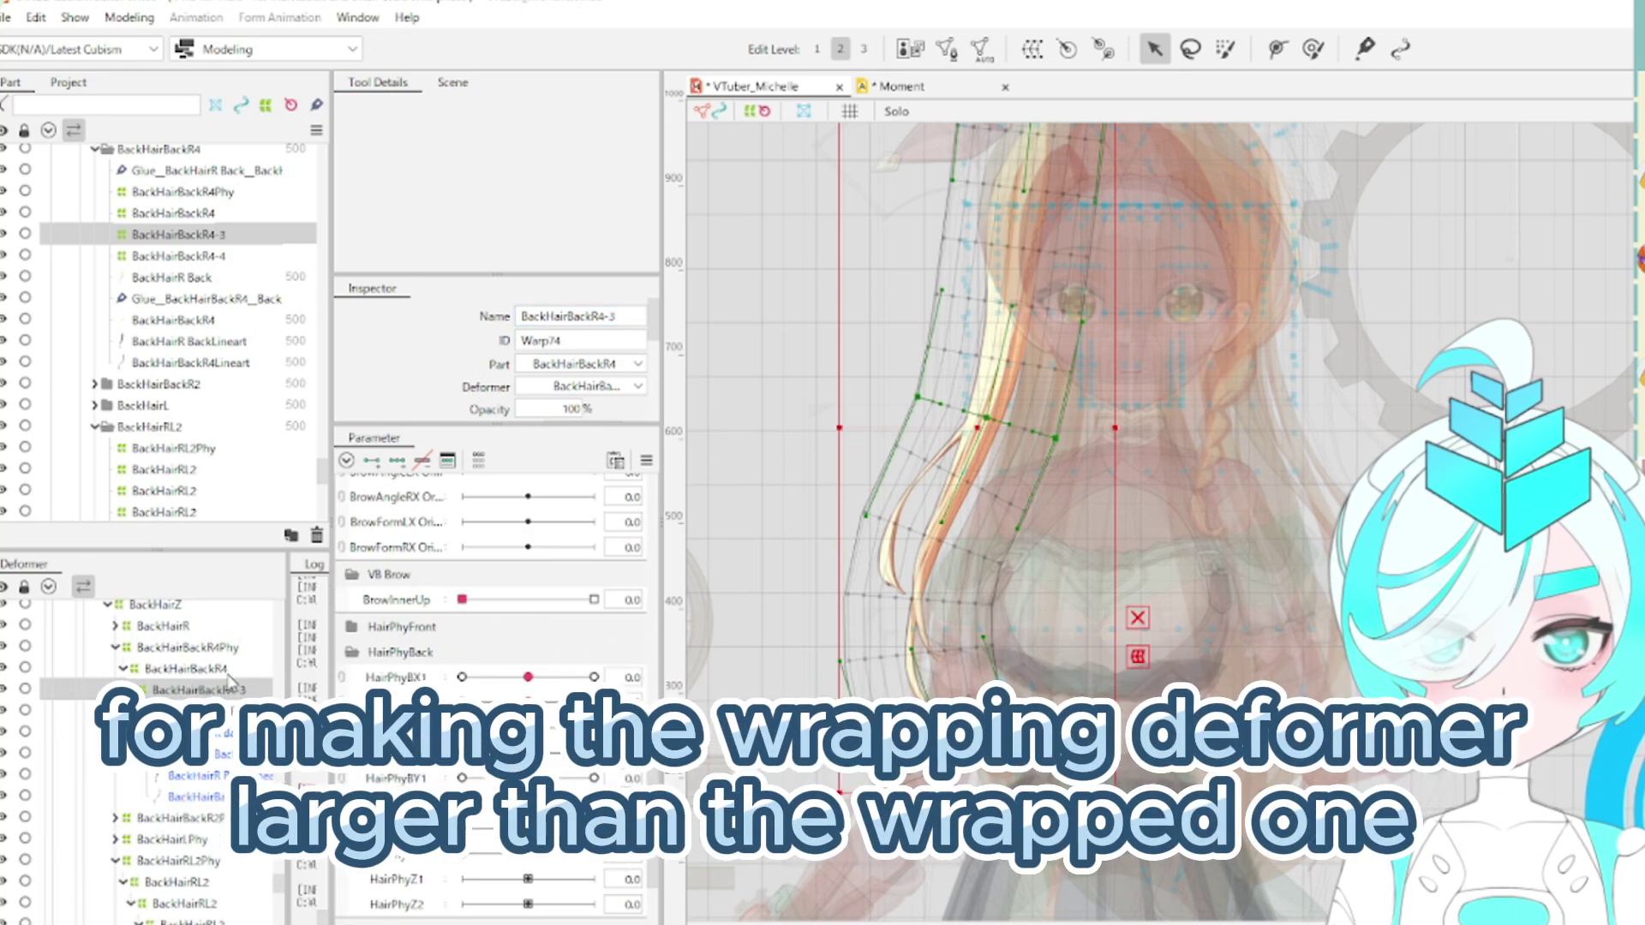
Rename the parent deformer of BackHairBackR4-3 as BackHairBackR4-2
{"action": "left_click", "coordinate": [187, 669]}
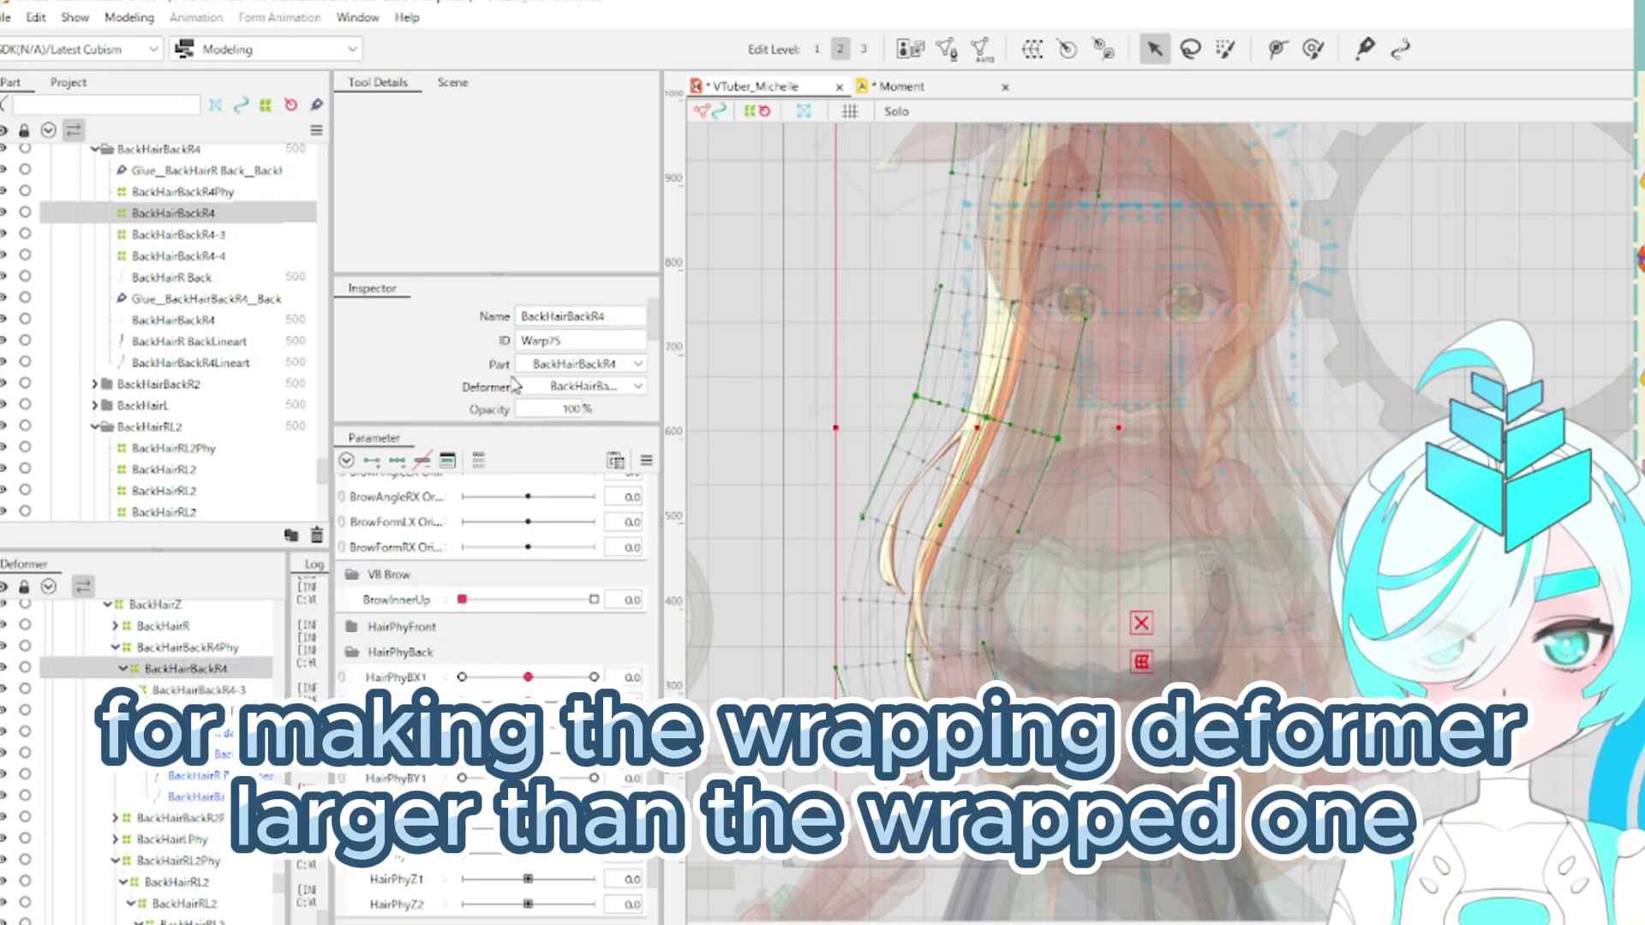
{"action": "double_click", "coordinate": [630, 315]}
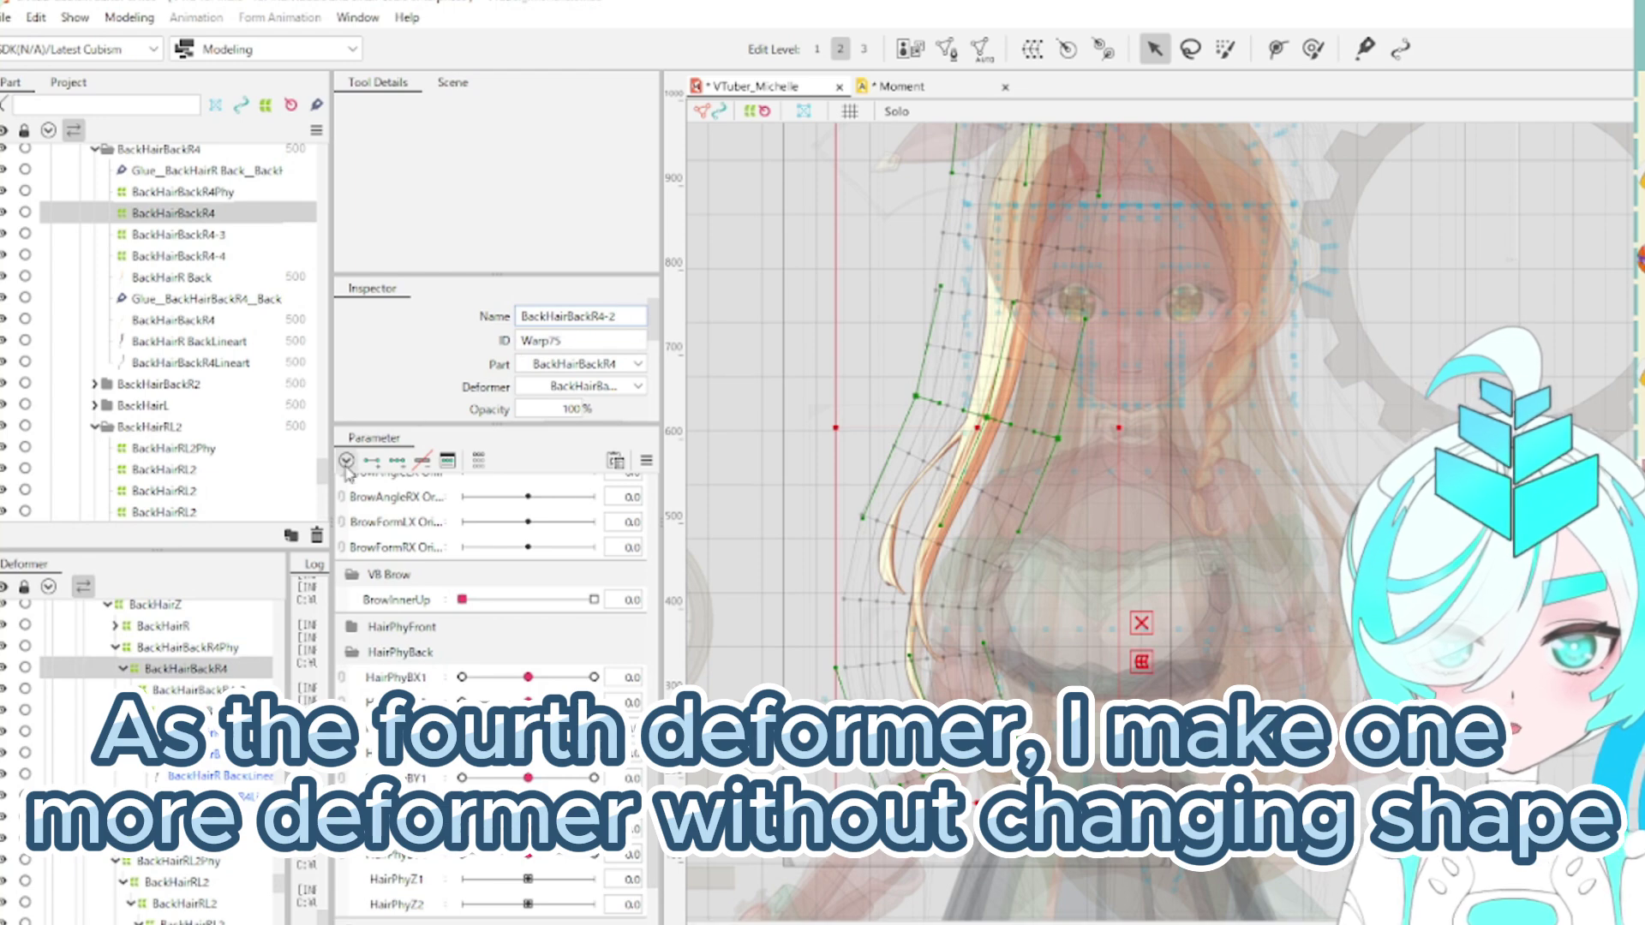
{"action": "left_click", "coordinate": [240, 650]}
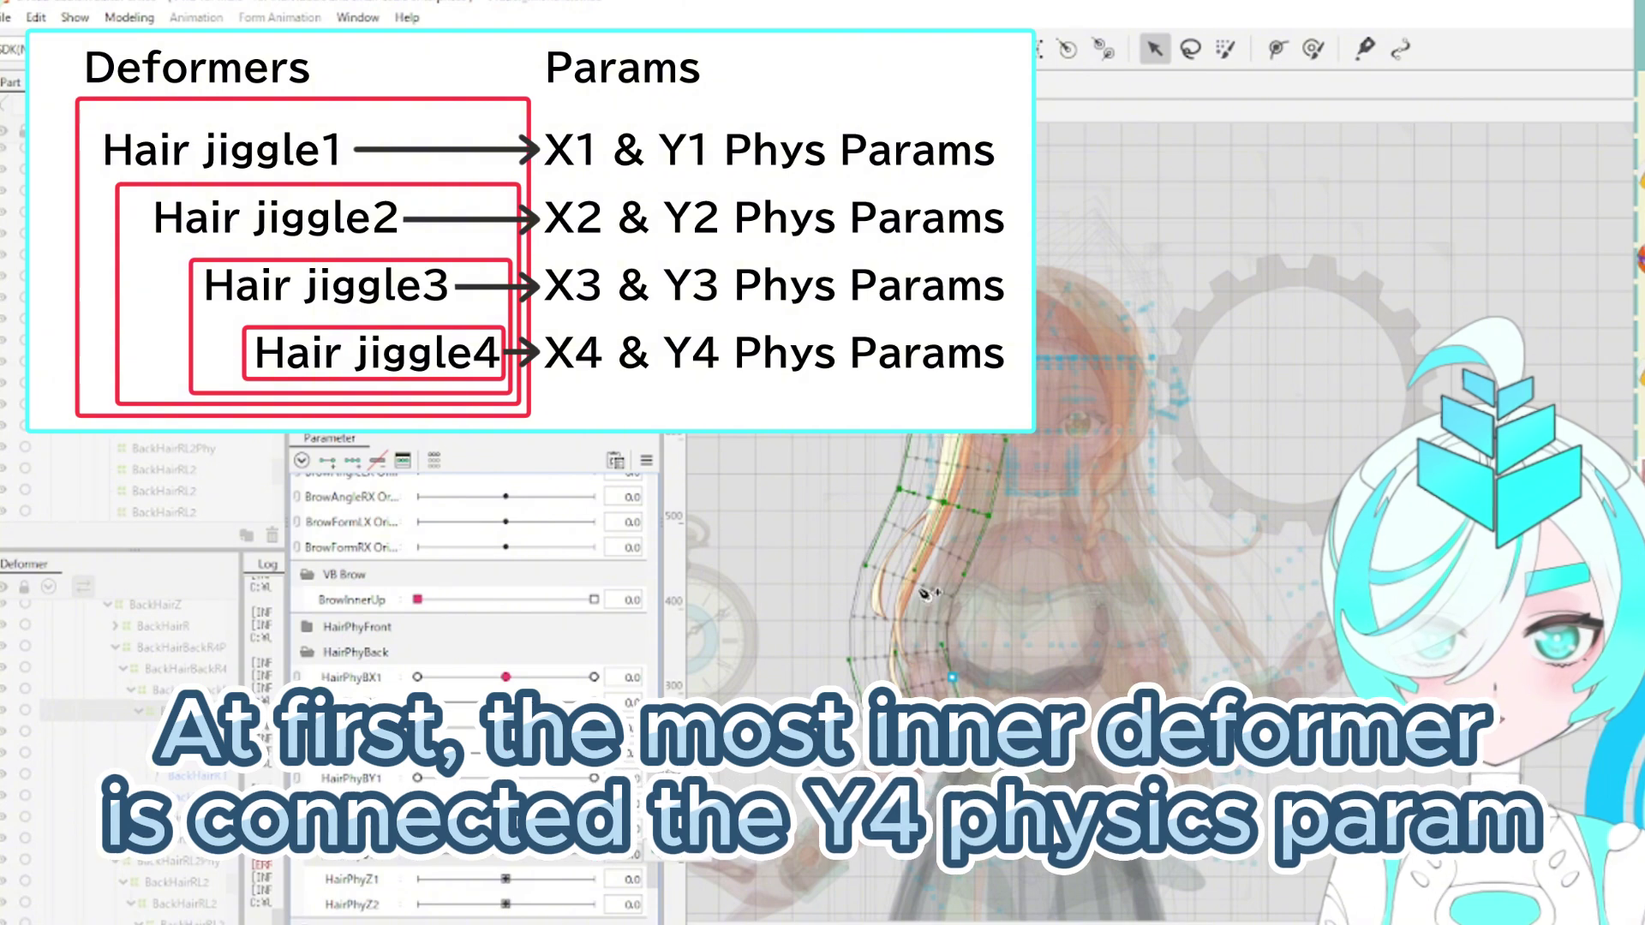
With HairPhyBY4 at 1.0, draw a temporary path along the innermost BackHairBackR4 deformer and bend its lower end away from the body
{"action": "left_click", "coordinate": [893, 664]}
{"action": "left_click", "coordinate": [917, 555]}
{"action": "left_click", "coordinate": [953, 447]}
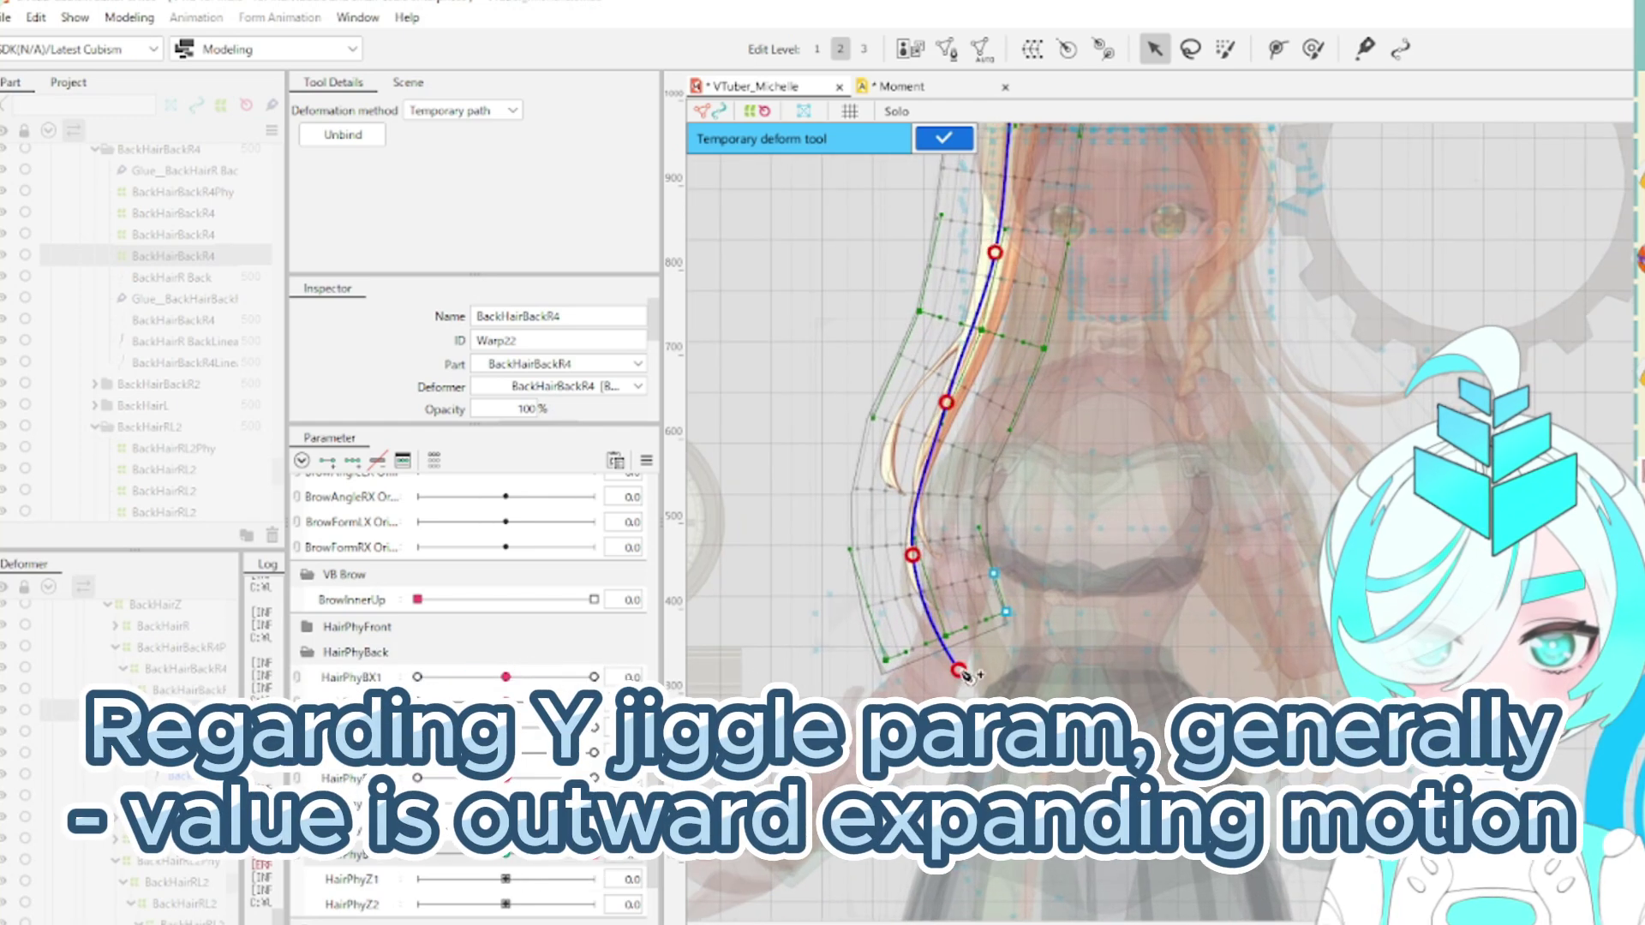
{"action": "left_click_drag", "start_coordinate": [968, 682], "coordinate": [911, 685]}
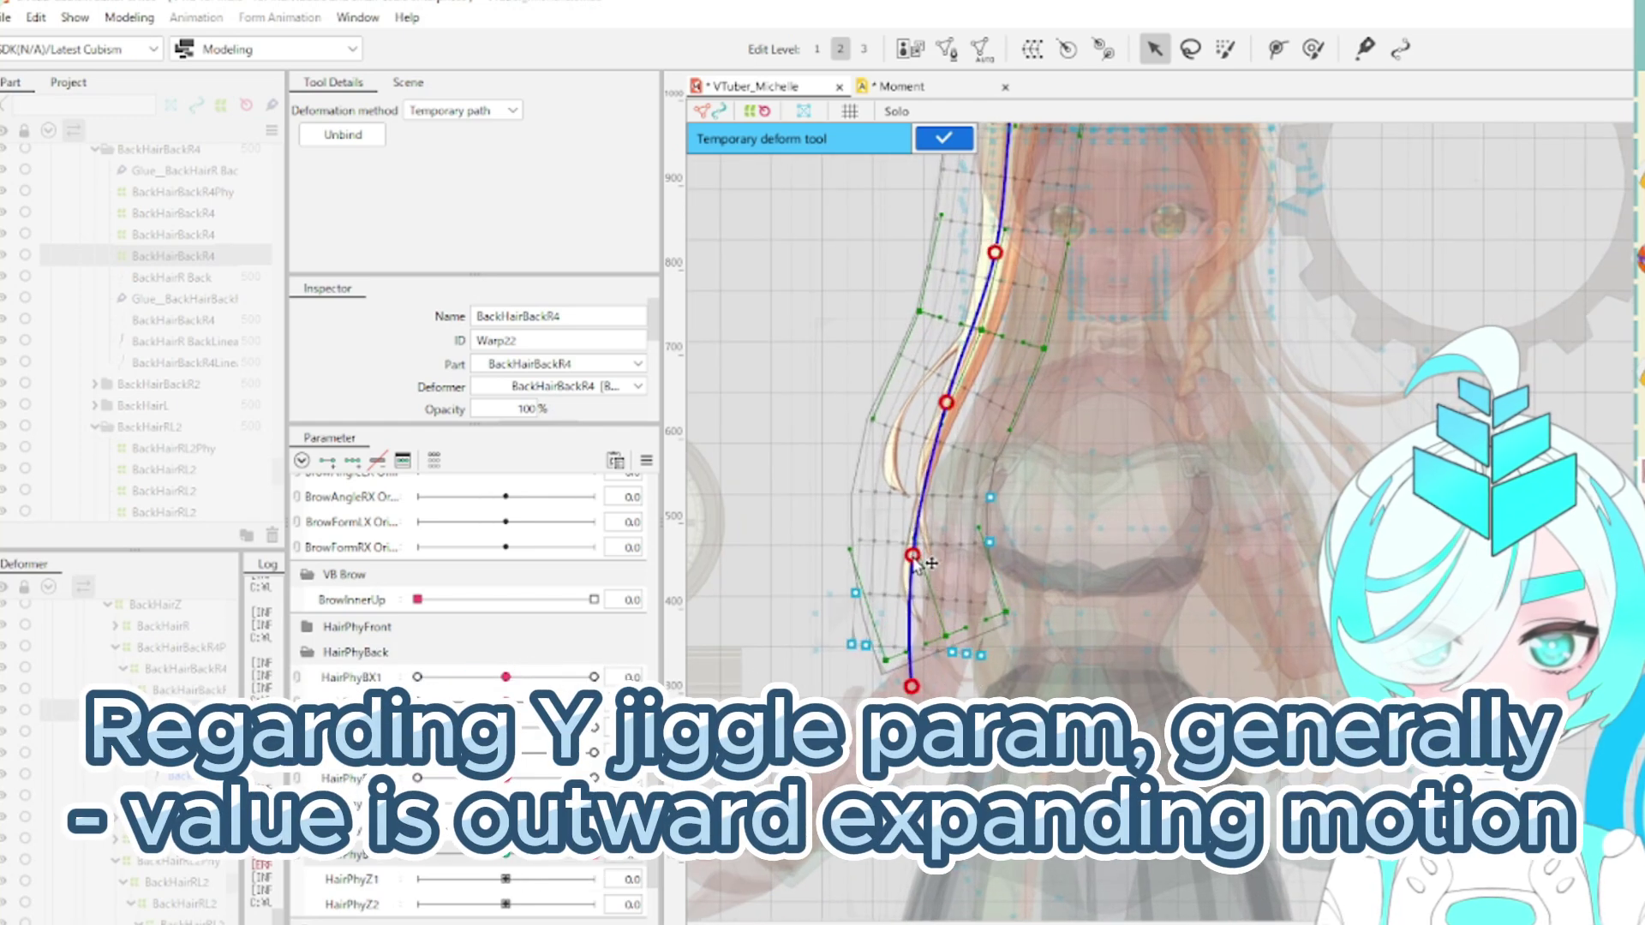
{"action": "left_click_drag", "start_coordinate": [914, 557], "coordinate": [894, 553]}
{"action": "left_click_drag", "start_coordinate": [913, 688], "coordinate": [883, 686]}
{"action": "left_click_drag", "start_coordinate": [893, 550], "coordinate": [876, 540]}
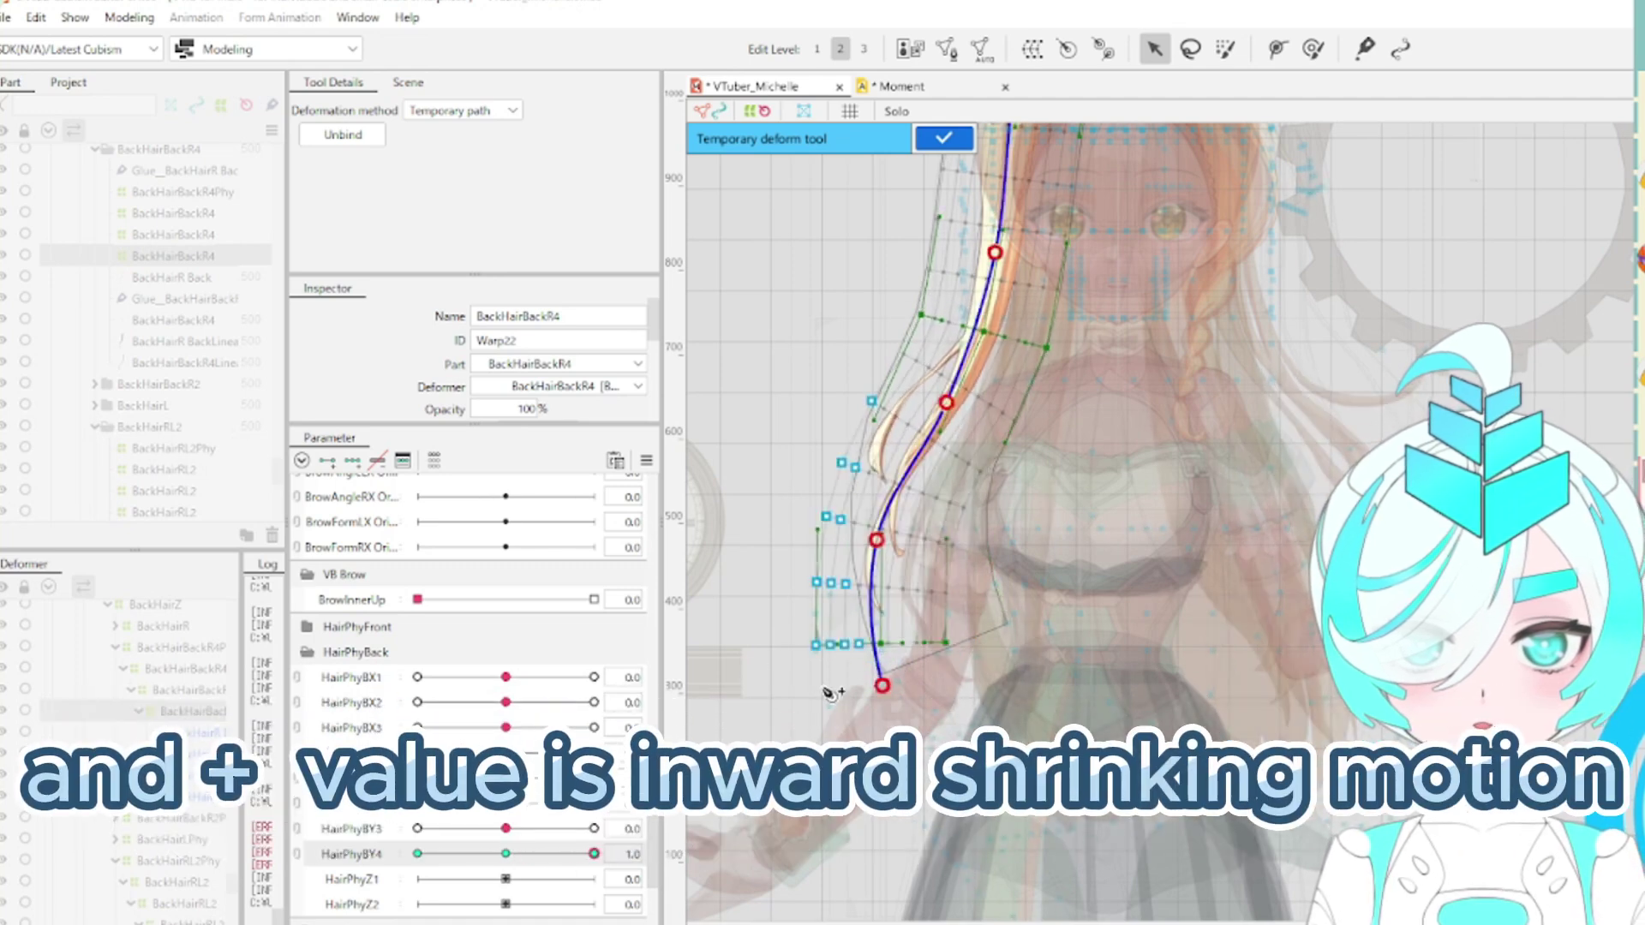
Set HairPhyBY4 to -1.0 and draw a new temporary path up the strand on the innermost deformer
{"action": "left_click_drag", "start_coordinate": [589, 855], "coordinate": [374, 877]}
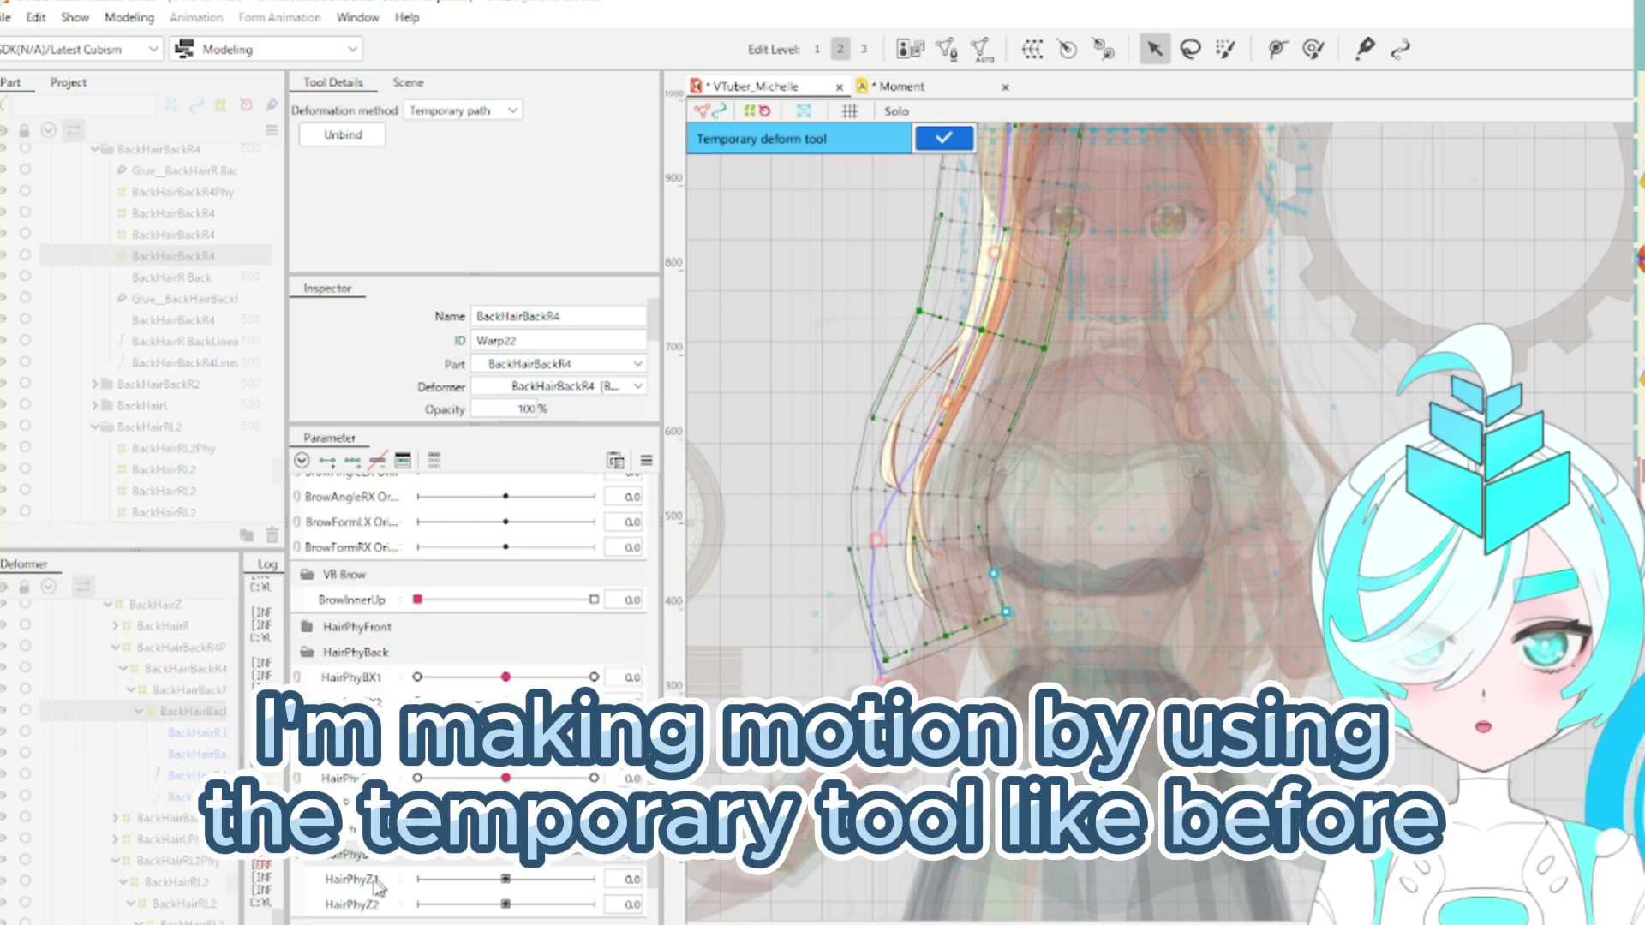
{"action": "left_click", "coordinate": [958, 666]}
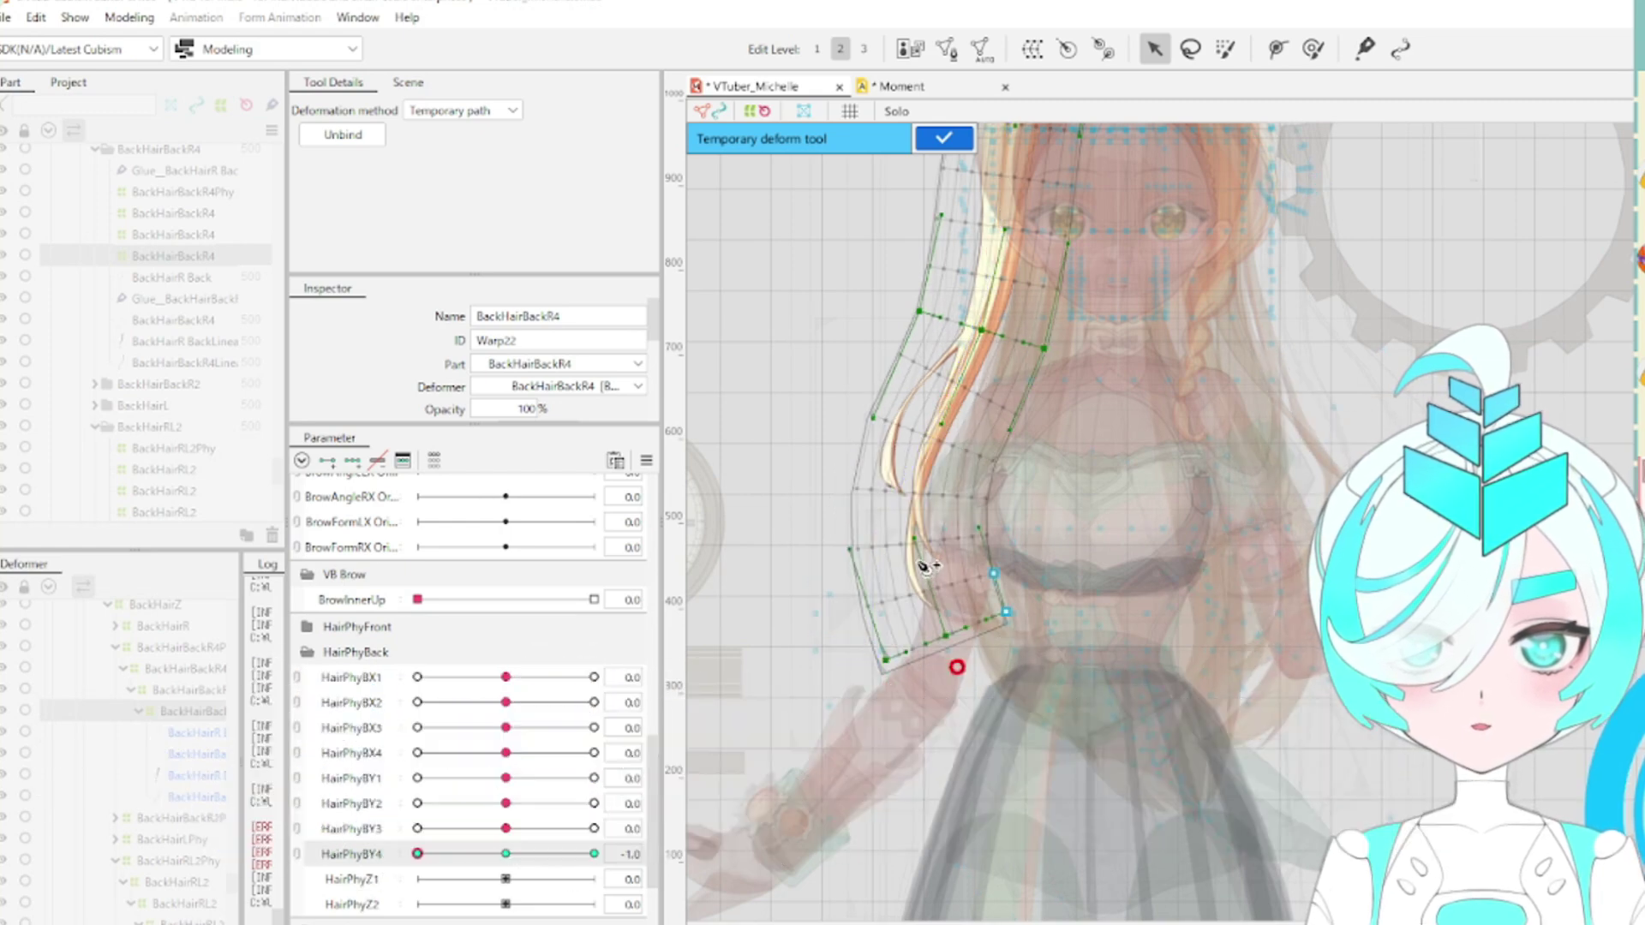
{"action": "left_click", "coordinate": [914, 551]}
{"action": "left_click_drag", "start_coordinate": [965, 474], "coordinate": [964, 632]}
{"action": "scroll", "coordinate": [966, 632], "scroll_direction": "down", "scroll_amount": 3}
{"action": "left_click", "coordinate": [951, 581]}
{"action": "left_click", "coordinate": [992, 455]}
{"action": "left_click", "coordinate": [1011, 280]}
Try to bend the lower path points away from the body at HairPhyBY4 -1.0
{"action": "left_click_drag", "start_coordinate": [954, 759], "coordinate": [912, 785]}
{"action": "left_click_drag", "start_coordinate": [915, 656], "coordinate": [886, 649]}
{"action": "left_click_drag", "start_coordinate": [910, 785], "coordinate": [872, 783]}
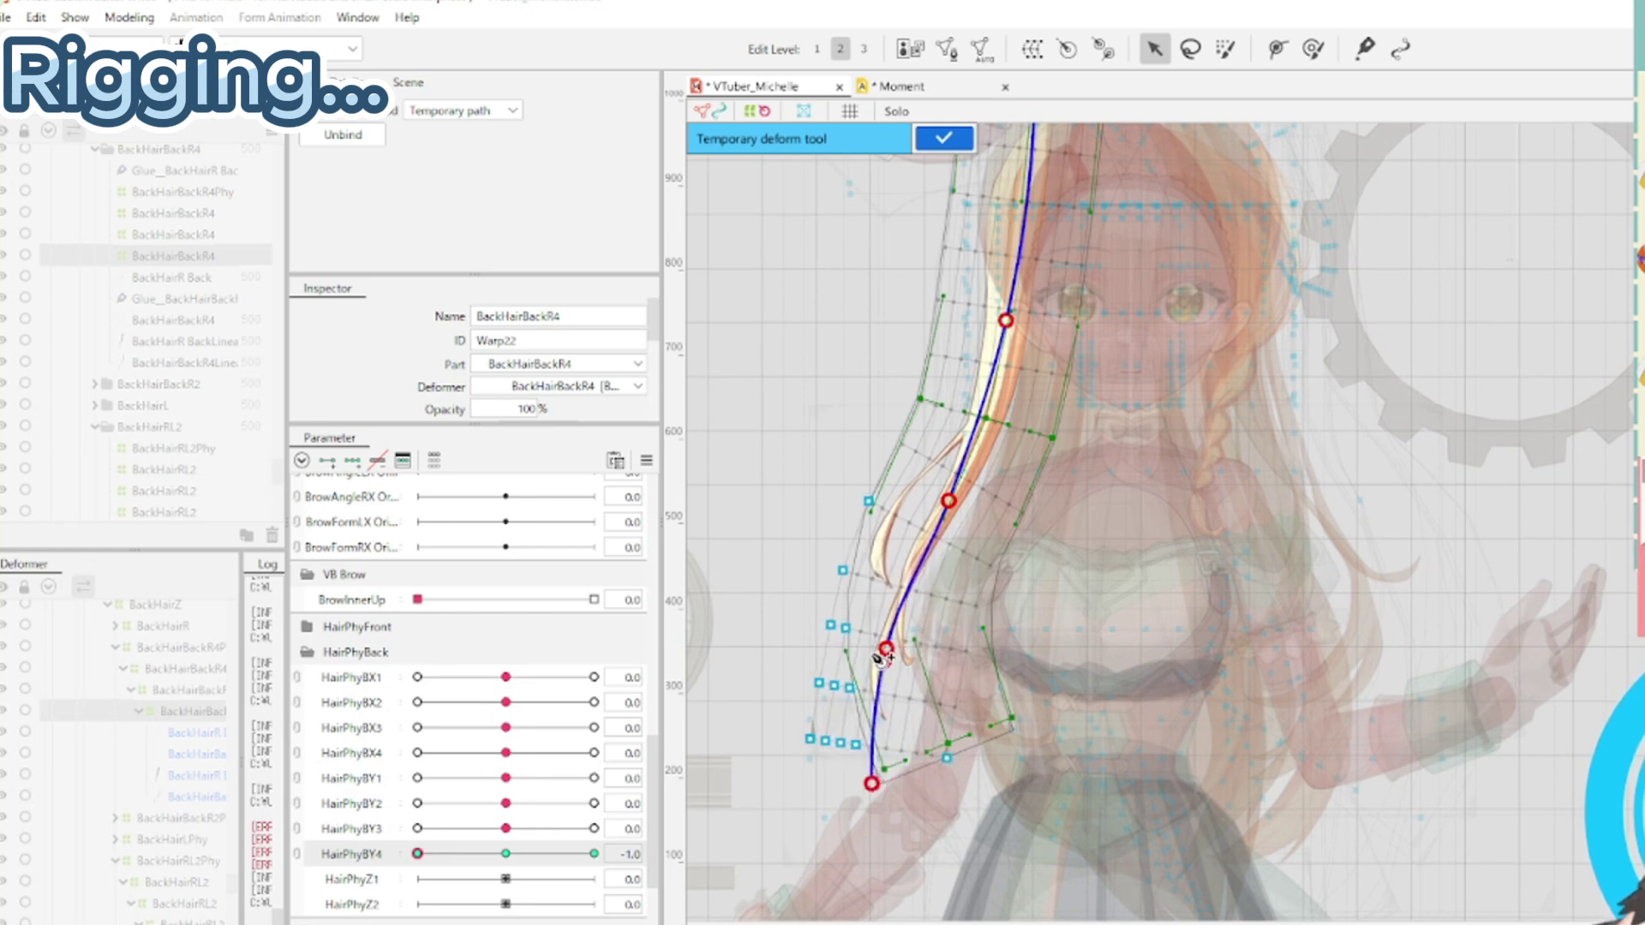
{"action": "left_click_drag", "start_coordinate": [888, 652], "coordinate": [864, 647]}
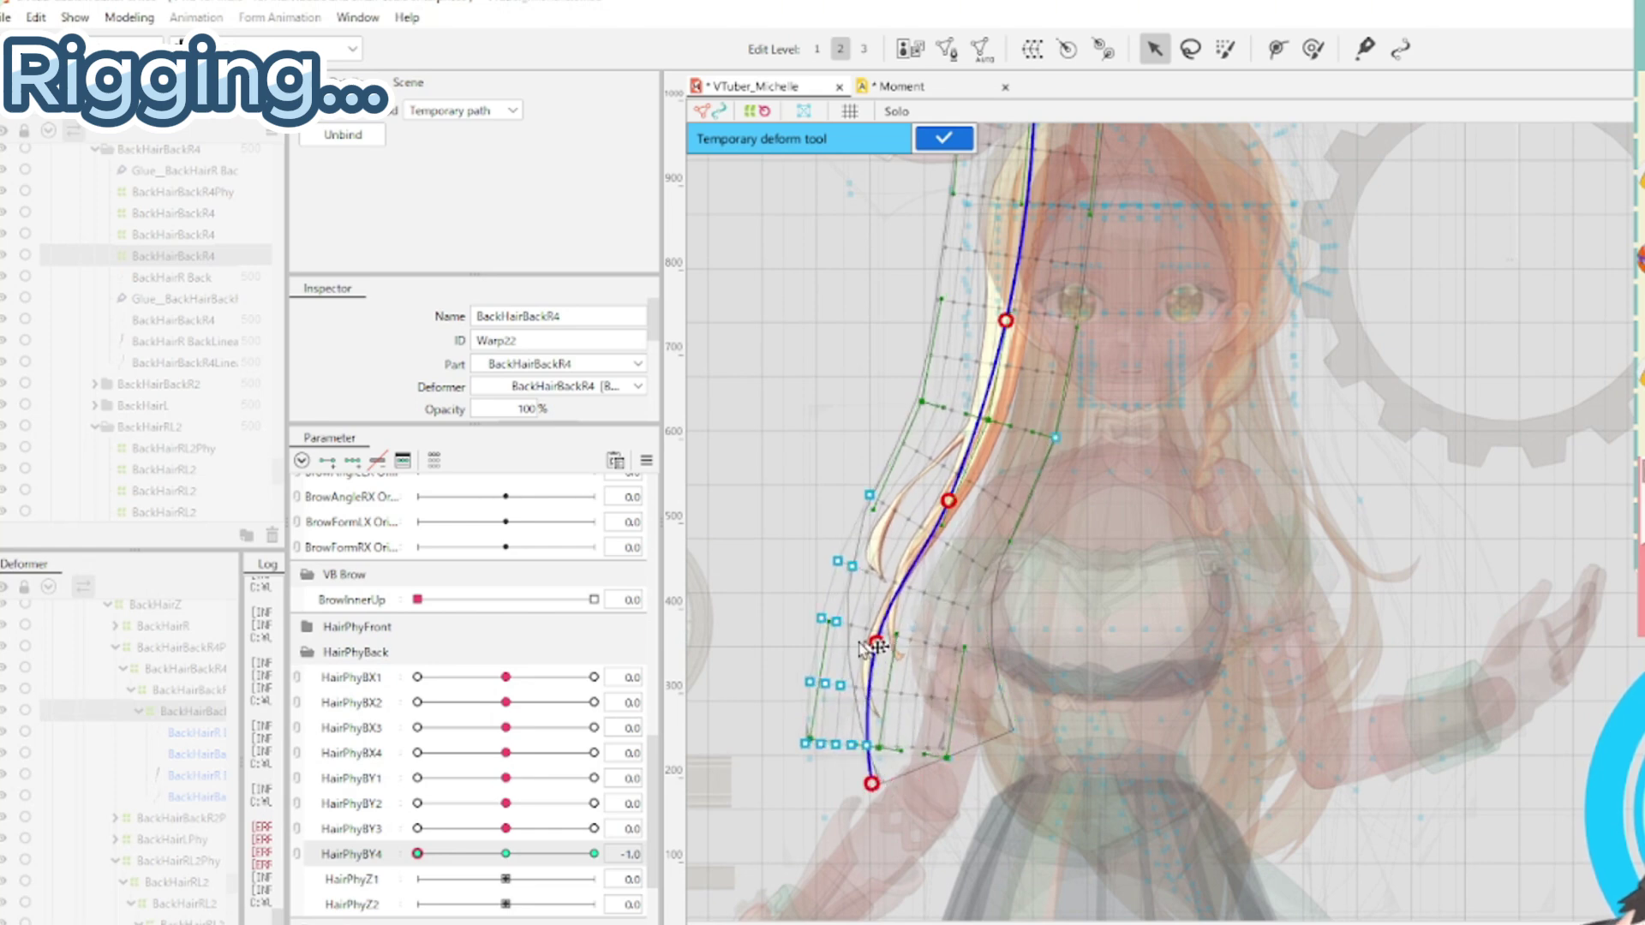
{"action": "mouse_move", "coordinate": [438, 856]}
{"action": "left_mouse_down"}
{"action": "mouse_move", "coordinate": [574, 857]}
{"action": "mouse_move", "coordinate": [455, 882]}
{"action": "mouse_move", "coordinate": [641, 863]}
{"action": "mouse_move", "coordinate": [424, 854]}
{"action": "left_mouse_up"}
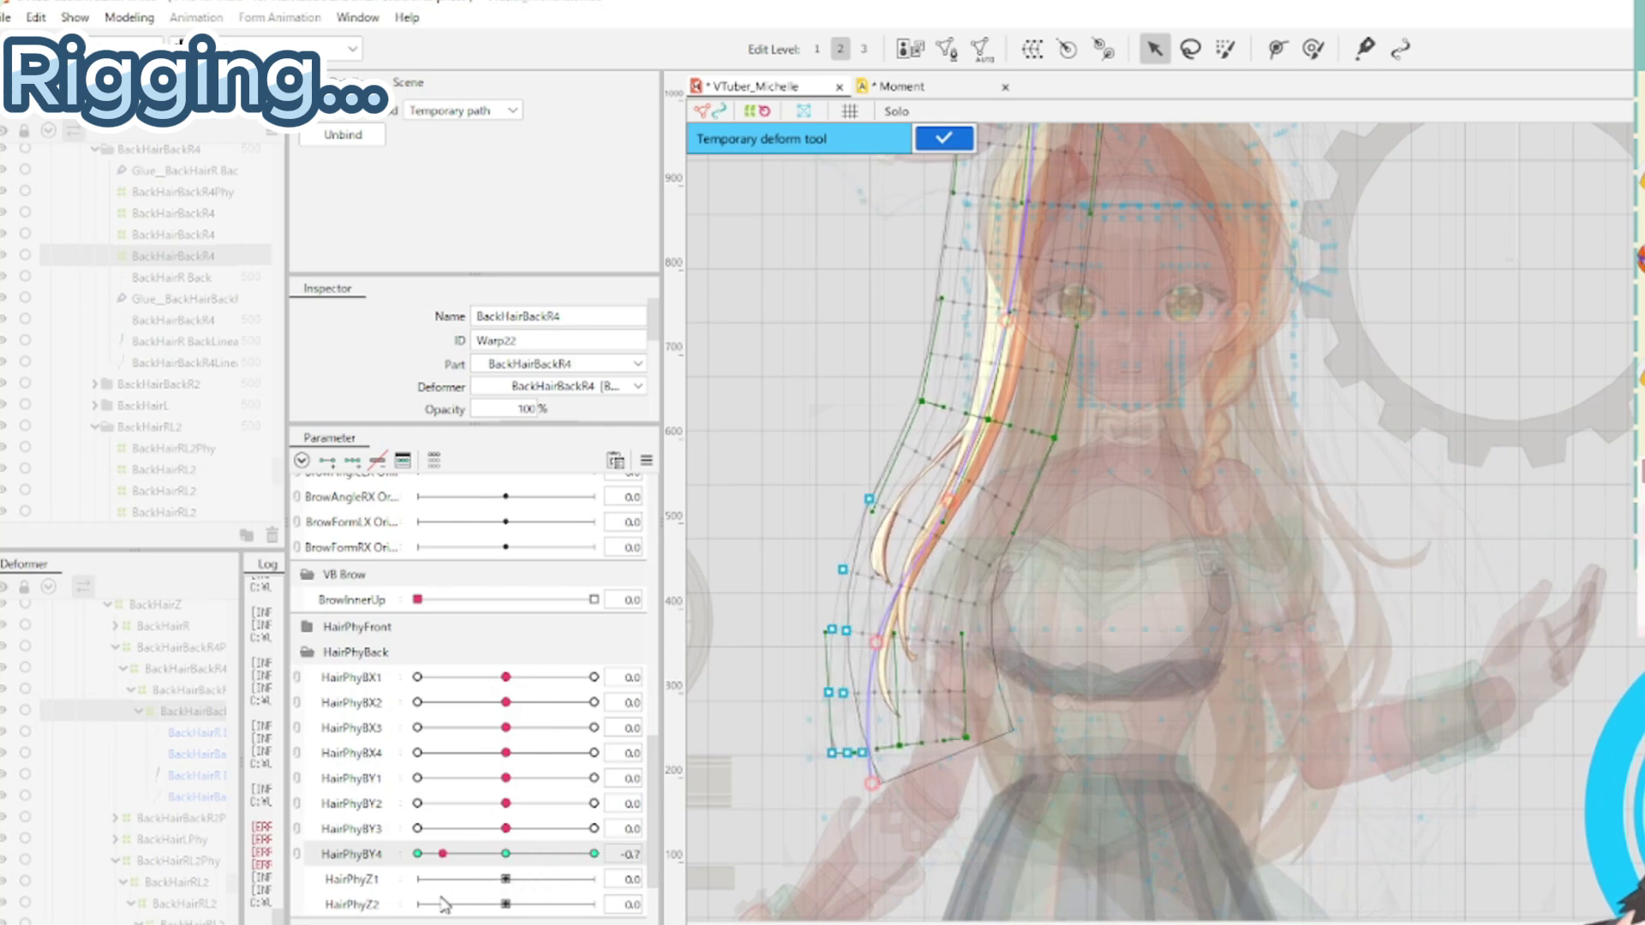
{"action": "left_click_drag", "start_coordinate": [952, 718], "coordinate": [959, 720]}
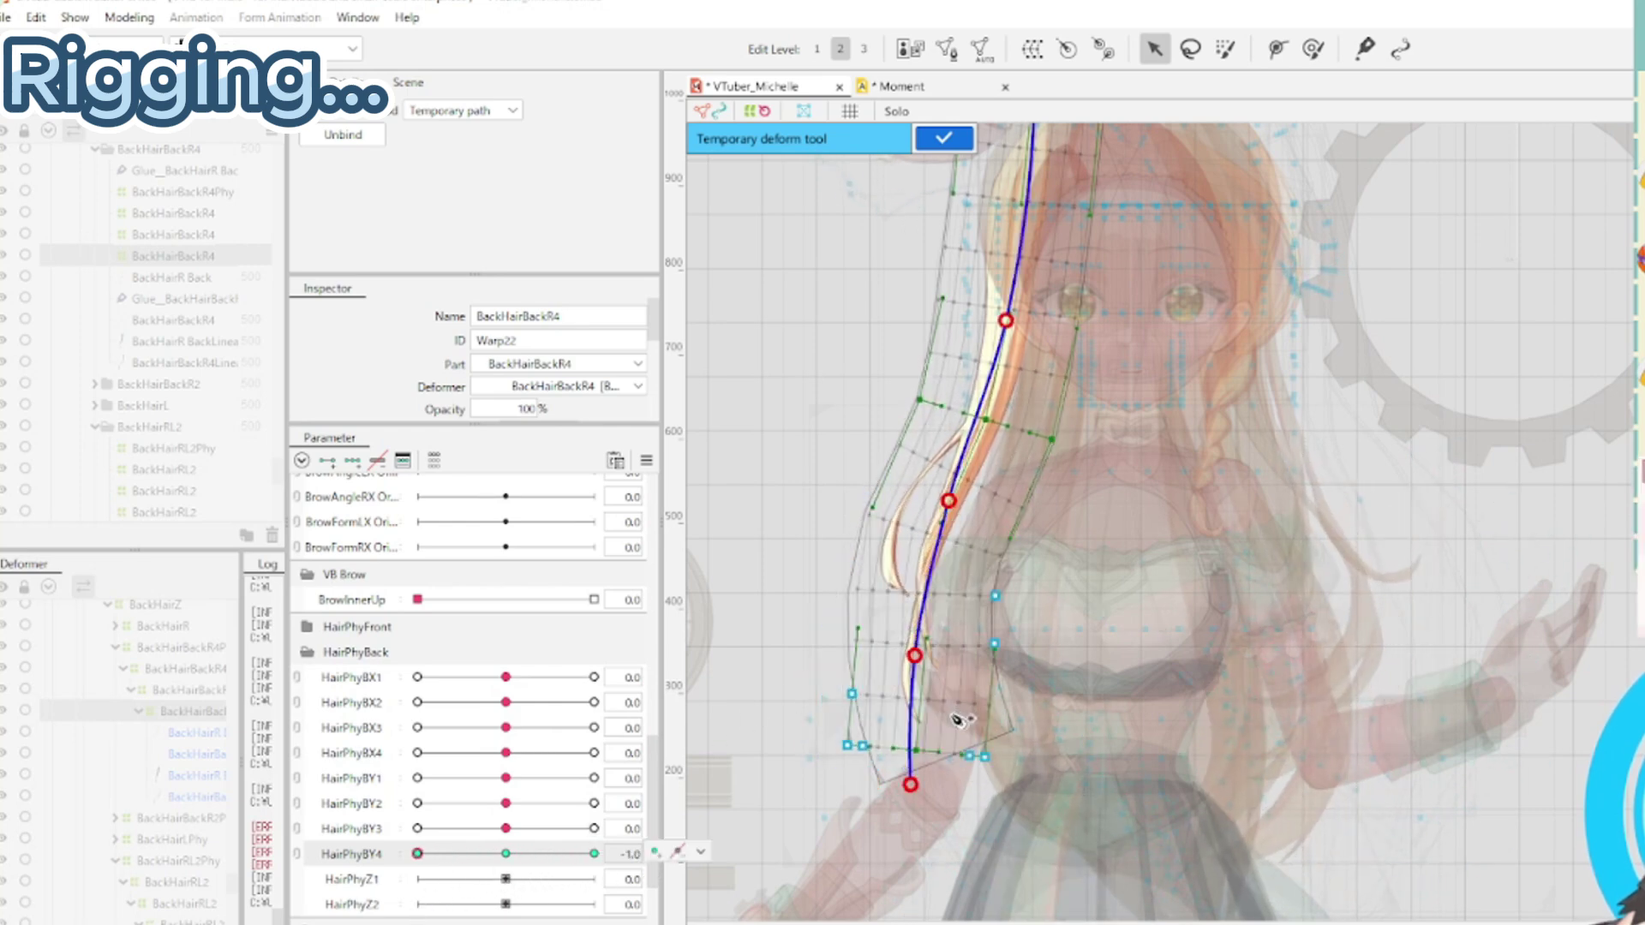
{"action": "left_click_drag", "start_coordinate": [910, 784], "coordinate": [960, 777]}
{"action": "left_click_drag", "start_coordinate": [505, 854], "coordinate": [801, 832]}
{"action": "left_click_drag", "start_coordinate": [594, 855], "coordinate": [417, 855]}
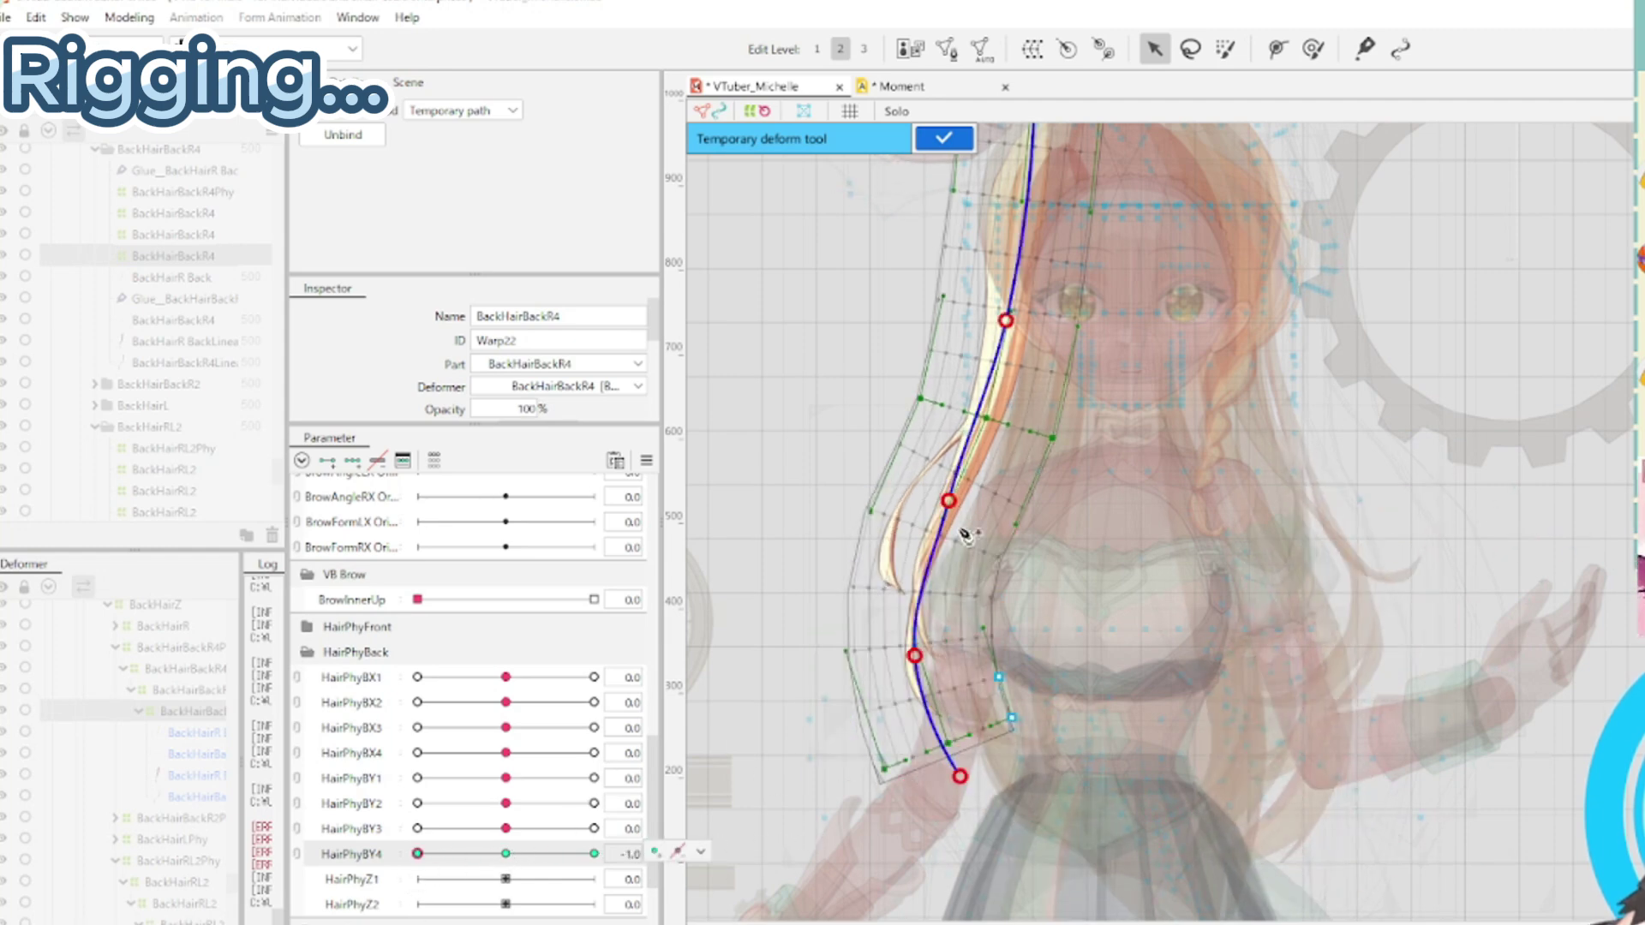
Bend the last two path points toward the body so the strand tip curls inward at HairPhyBY4 -1.0
{"action": "left_click_drag", "start_coordinate": [916, 655], "coordinate": [936, 662]}
{"action": "left_click_drag", "start_coordinate": [959, 776], "coordinate": [1056, 717]}
{"action": "left_click_drag", "start_coordinate": [942, 665], "coordinate": [953, 658]}
{"action": "left_click_drag", "start_coordinate": [1058, 720], "coordinate": [1066, 715]}
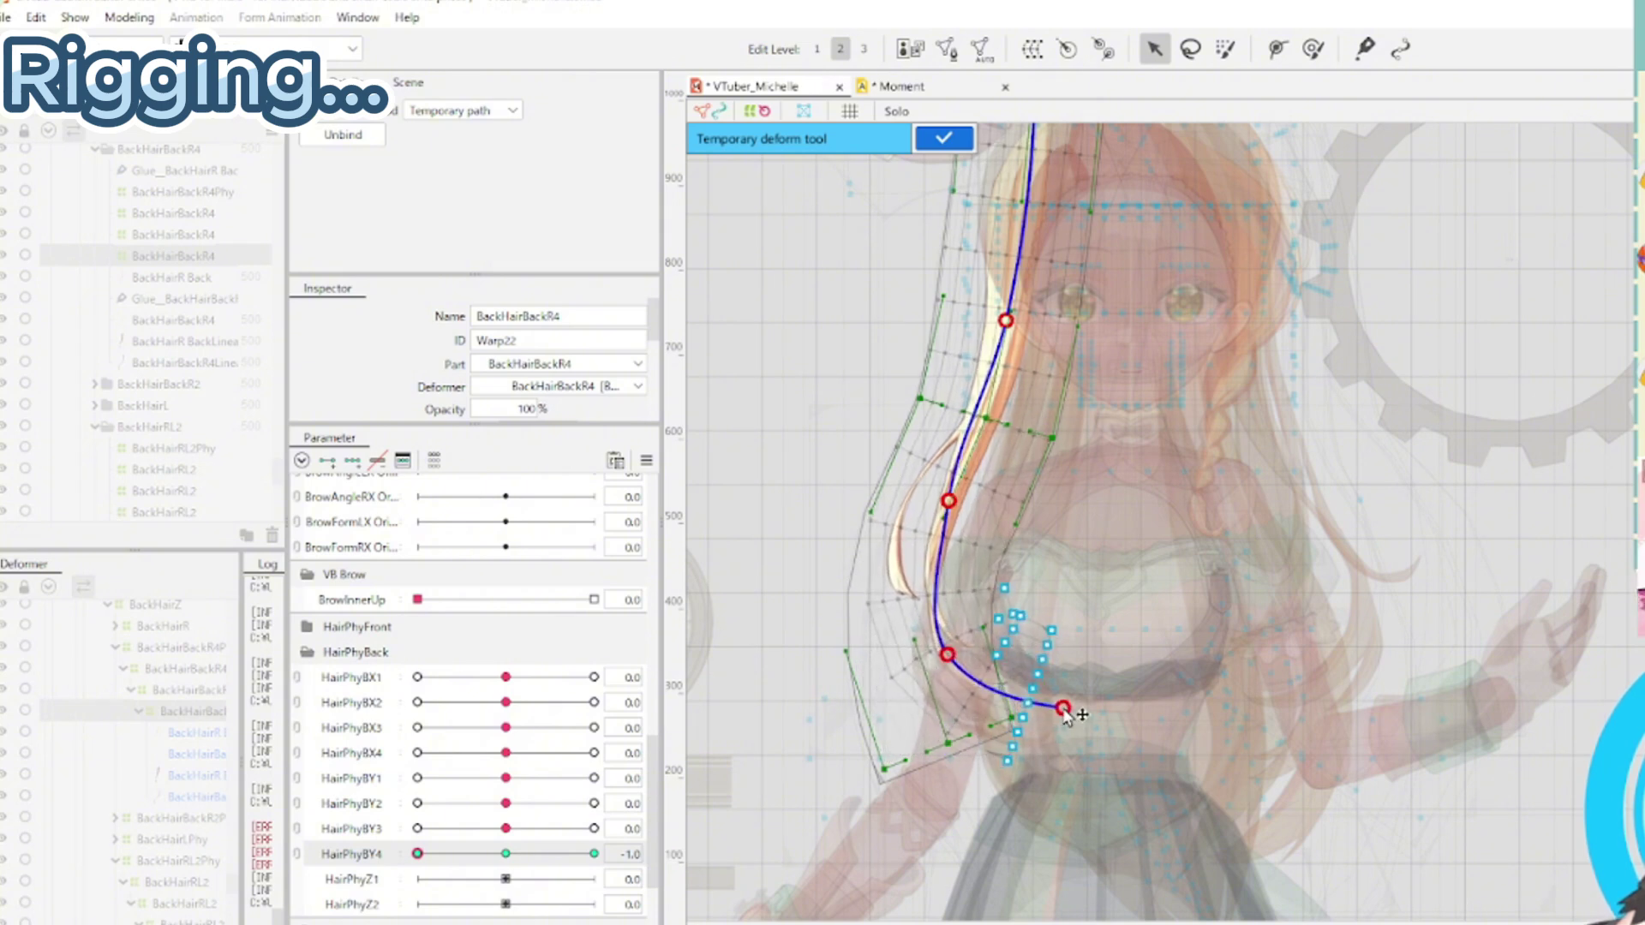
{"action": "left_click_drag", "start_coordinate": [948, 657], "coordinate": [962, 656]}
Return HairPhyBY4 to 0.0, apply the temporary deformation, and lock the default form
{"action": "left_click_drag", "start_coordinate": [422, 852], "coordinate": [506, 854]}
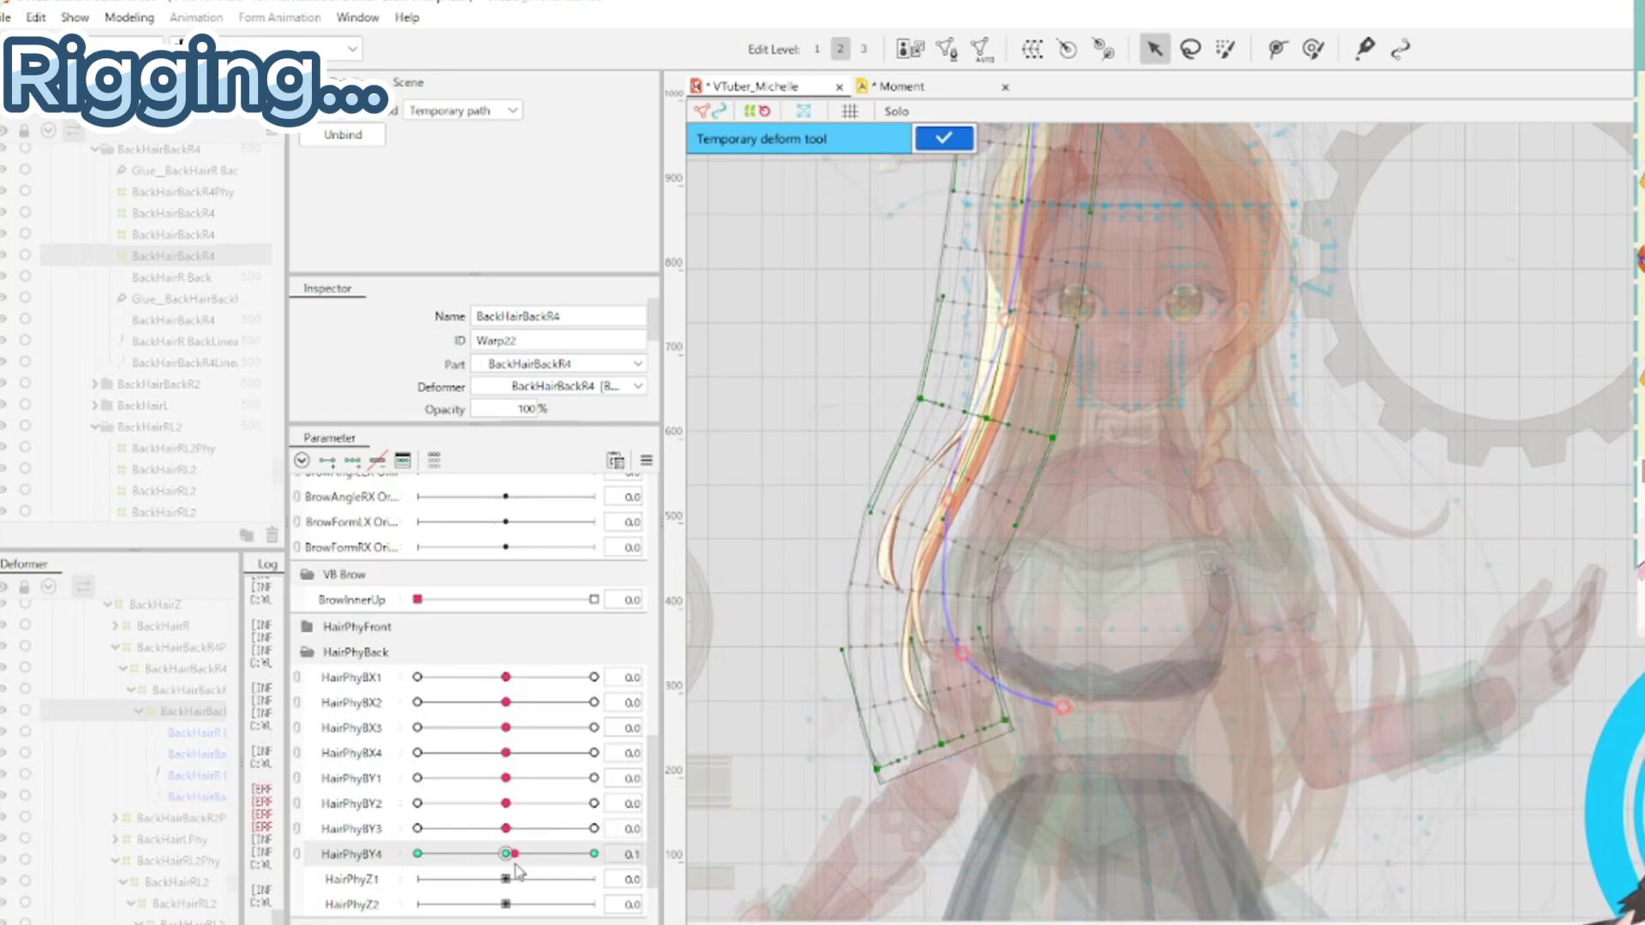
{"action": "left_click", "coordinate": [944, 138]}
{"action": "left_click", "coordinate": [646, 460]}
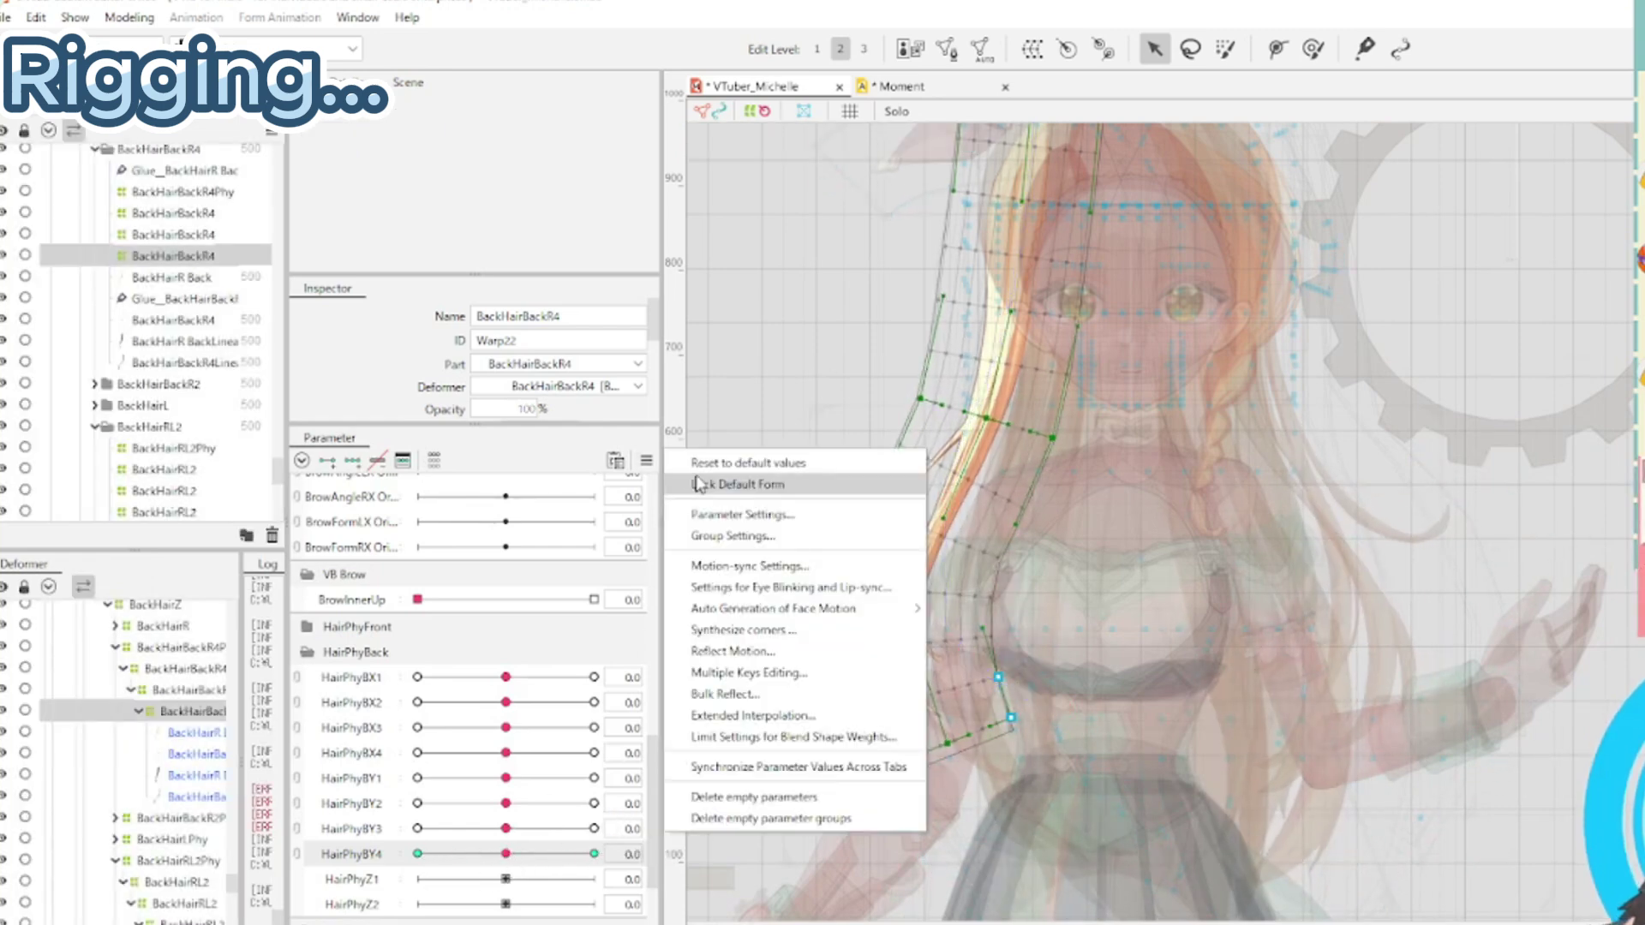
{"action": "left_click", "coordinate": [716, 482]}
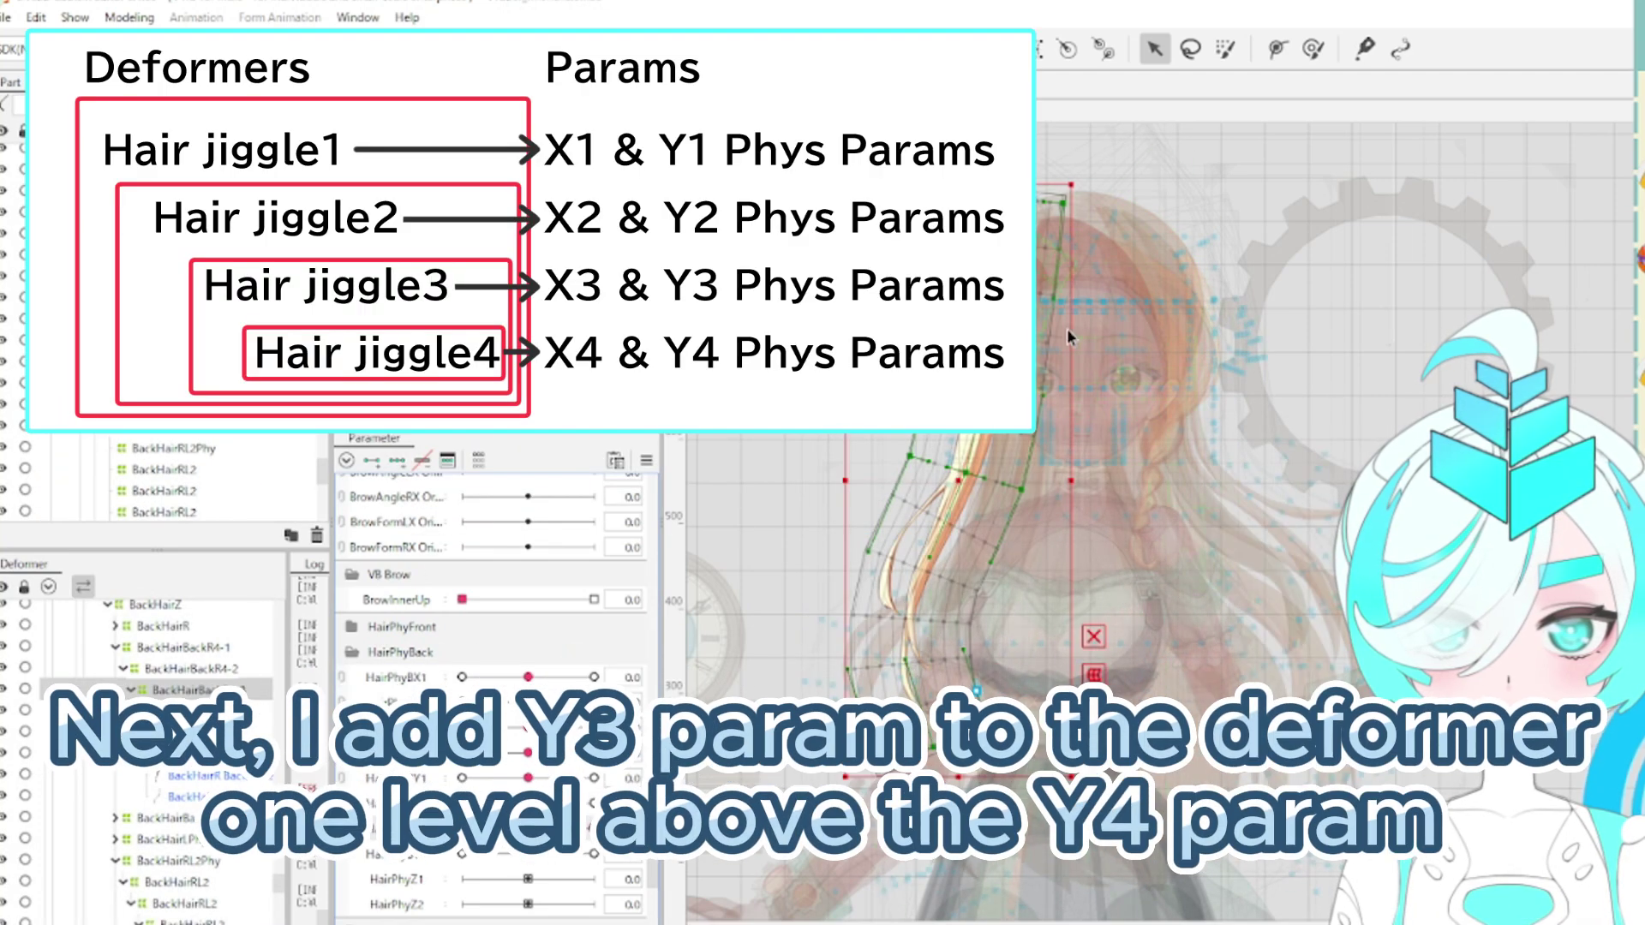
Start a temporary path deformation on BackHairBackR4-3 and place path points from the strand tip up to its root
{"action": "key", "text": "ctrl+t"}
{"action": "left_click", "coordinate": [943, 767]}
{"action": "left_click", "coordinate": [908, 686]}
{"action": "left_click", "coordinate": [918, 585]}
{"action": "left_click", "coordinate": [963, 458]}
{"action": "left_click", "coordinate": [988, 338]}
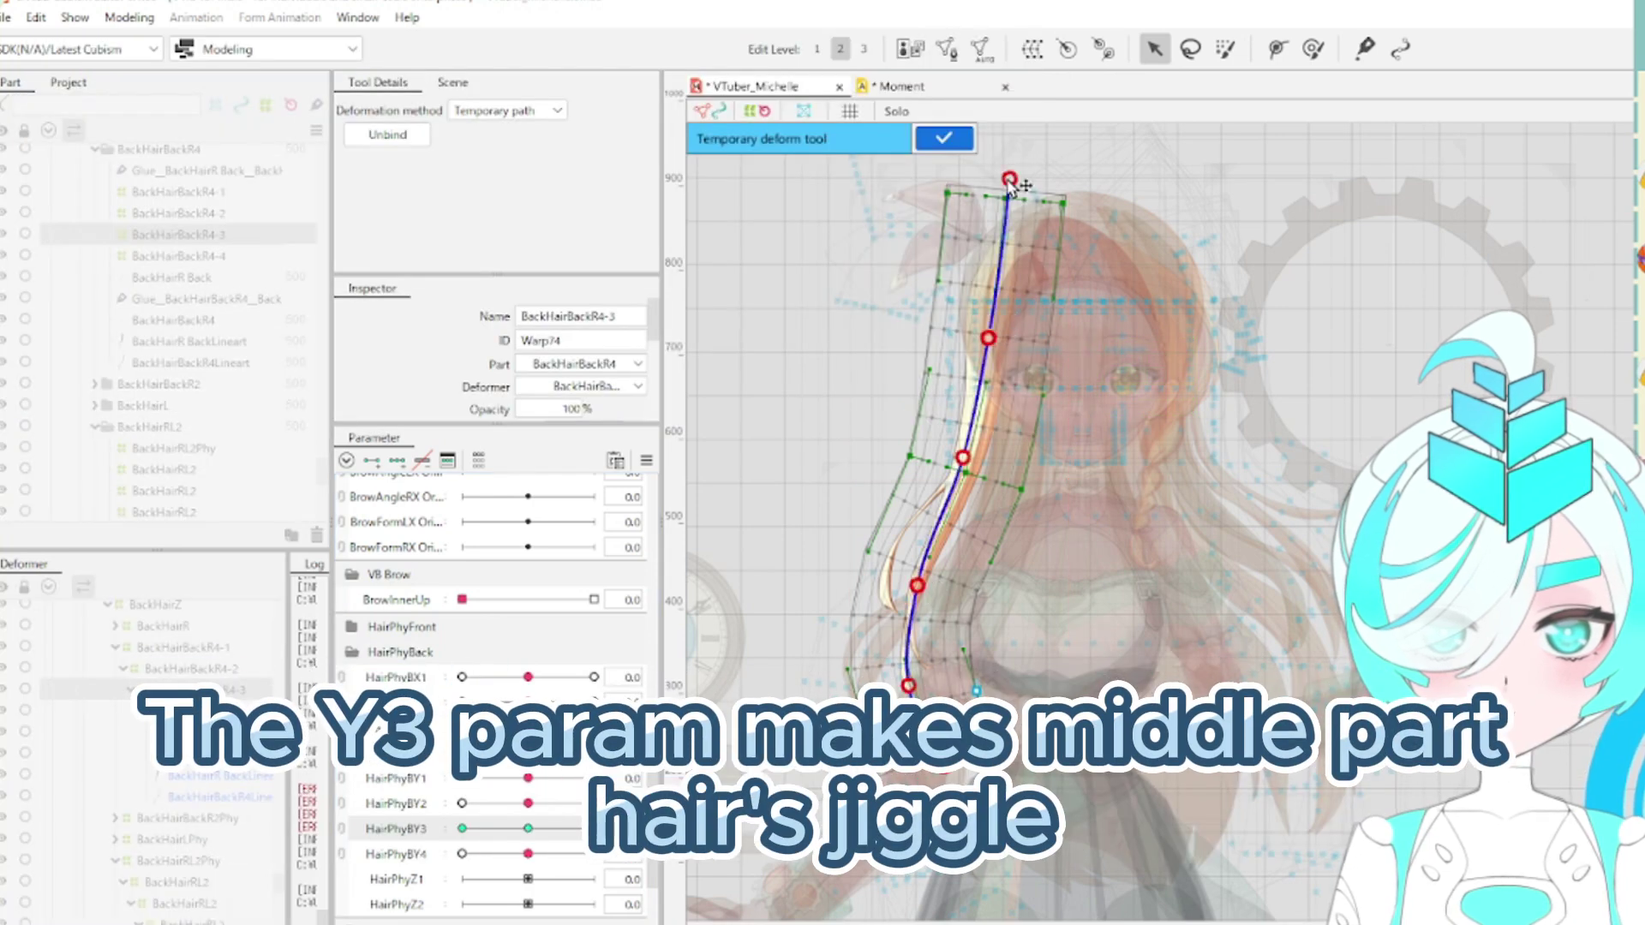
Set HairPhyBY3 to 1.0 and bend the three lowest path points of BackHairBackR4-3 away from the body
{"action": "mouse_move", "coordinate": [528, 829]}
{"action": "left_mouse_down"}
{"action": "mouse_move", "coordinate": [456, 848]}
{"action": "mouse_move", "coordinate": [528, 836]}
{"action": "left_mouse_up"}
{"action": "left_click", "coordinate": [915, 600]}
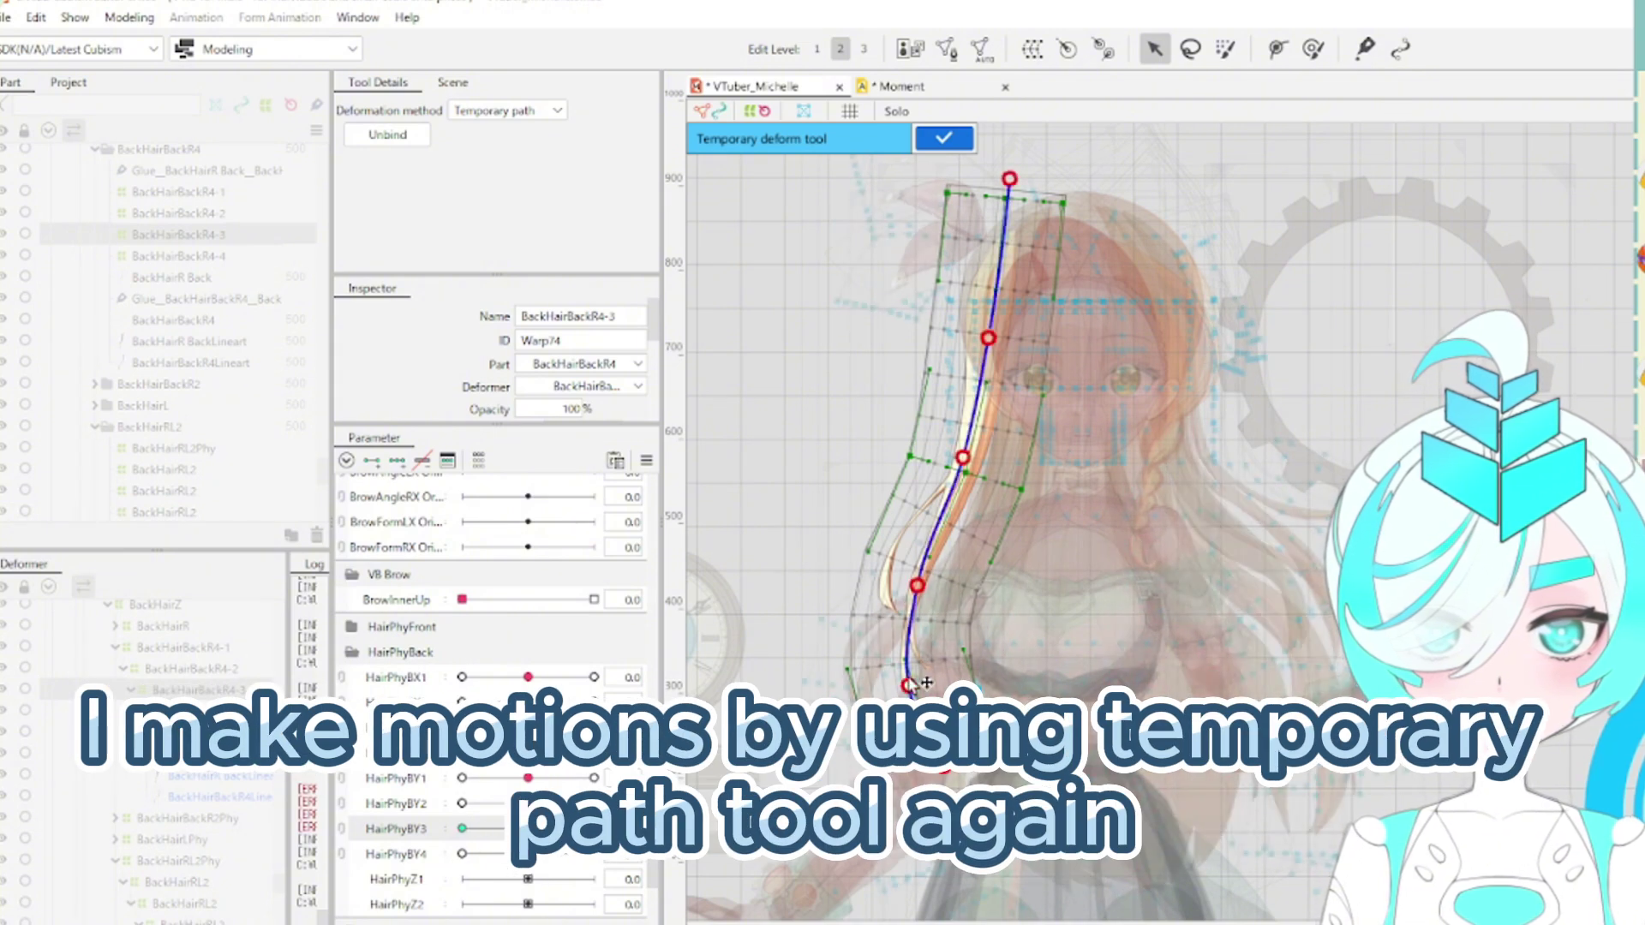
{"action": "key", "text": "ctrl+z"}
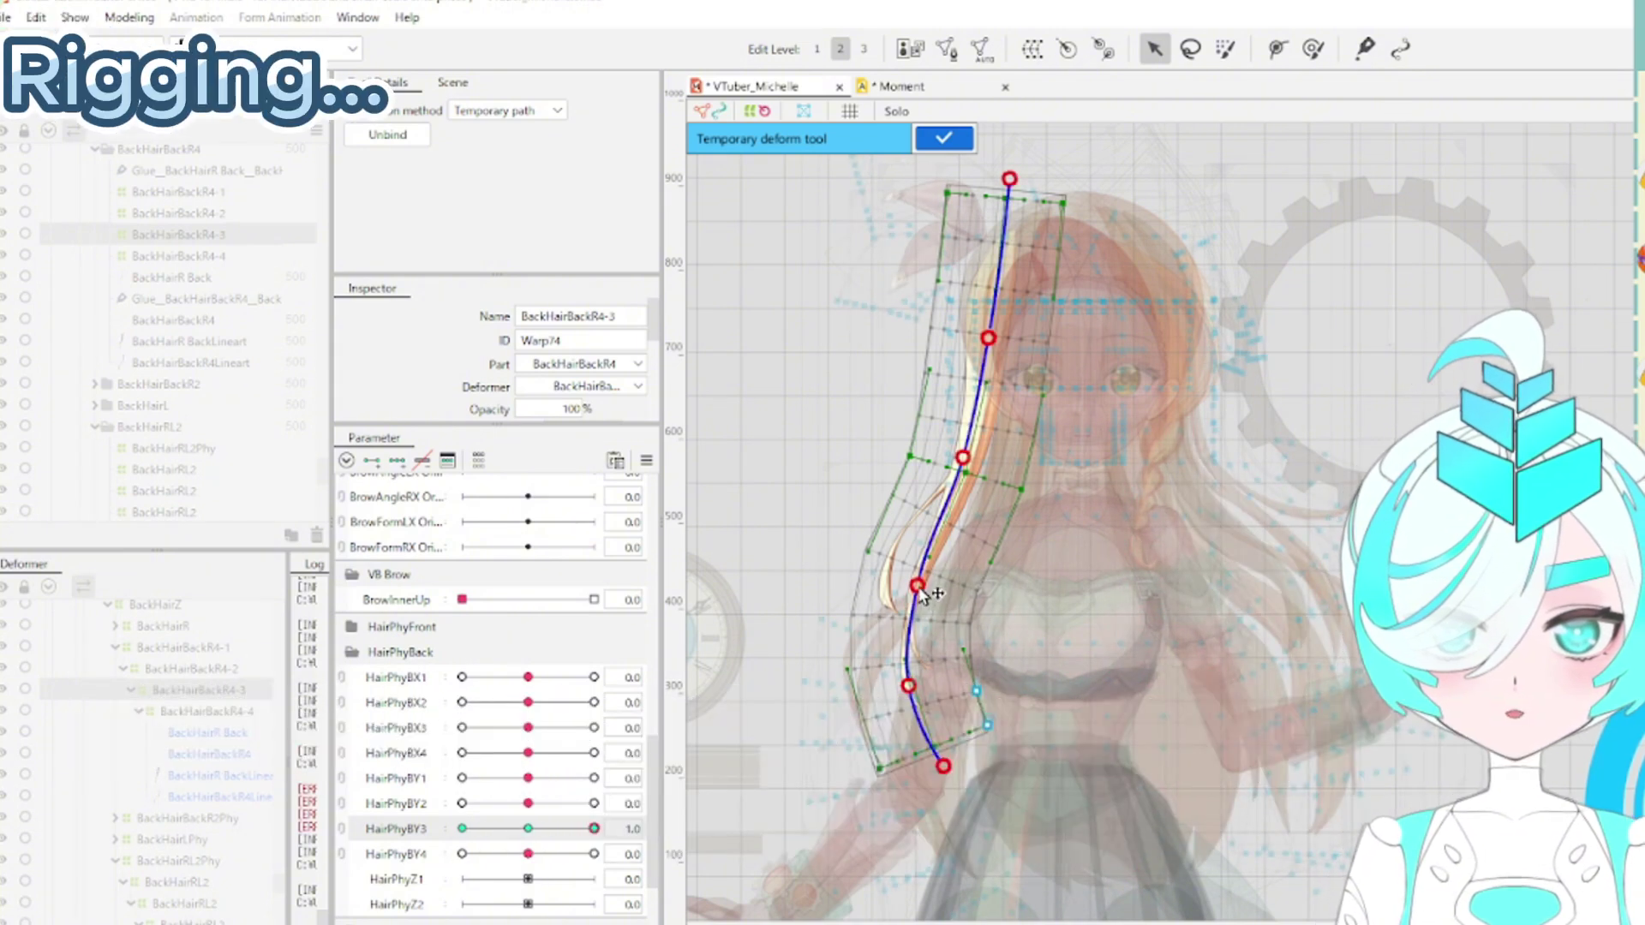
{"action": "left_click_drag", "start_coordinate": [918, 585], "coordinate": [899, 578]}
{"action": "left_click_drag", "start_coordinate": [909, 686], "coordinate": [867, 669]}
{"action": "left_click_drag", "start_coordinate": [943, 766], "coordinate": [888, 769]}
{"action": "left_click_drag", "start_coordinate": [866, 668], "coordinate": [850, 661]}
{"action": "left_click_drag", "start_coordinate": [899, 578], "coordinate": [892, 582]}
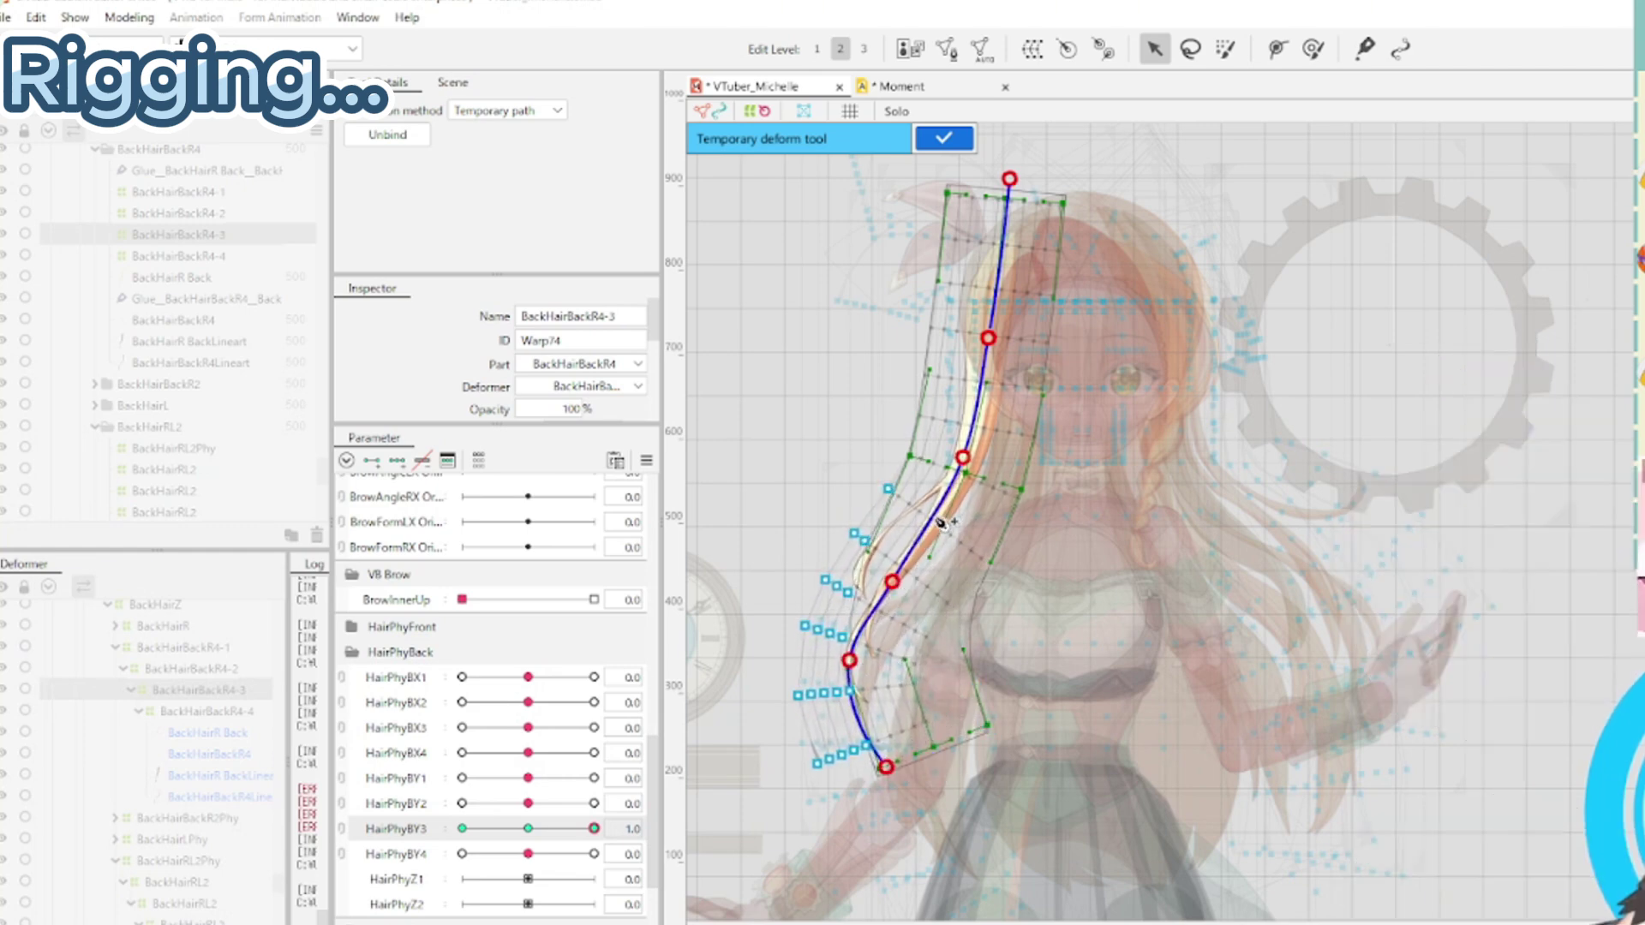
Set HairPhyBY3 to -1.0 and draw a new temporary path from the strand tip up to its root
{"action": "left_click", "coordinate": [461, 829]}
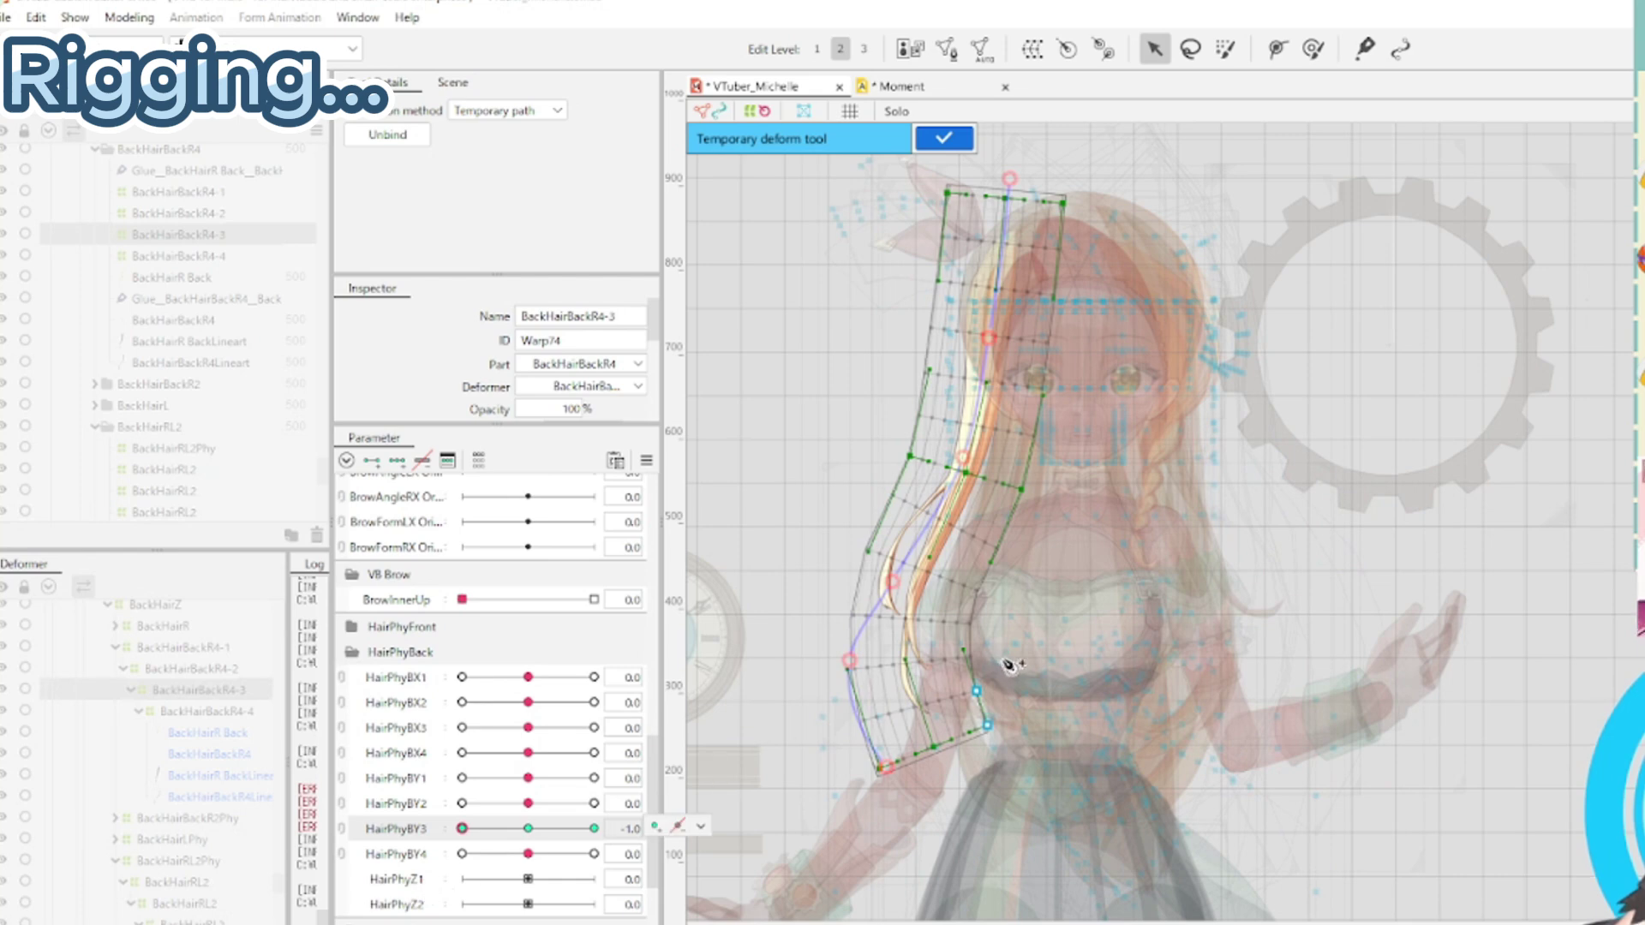
{"action": "left_click", "coordinate": [944, 763]}
{"action": "left_click", "coordinate": [908, 674]}
{"action": "left_click", "coordinate": [927, 562]}
{"action": "left_click", "coordinate": [970, 435]}
{"action": "left_click_drag", "start_coordinate": [994, 412], "coordinate": [984, 542]}
{"action": "left_click", "coordinate": [985, 405]}
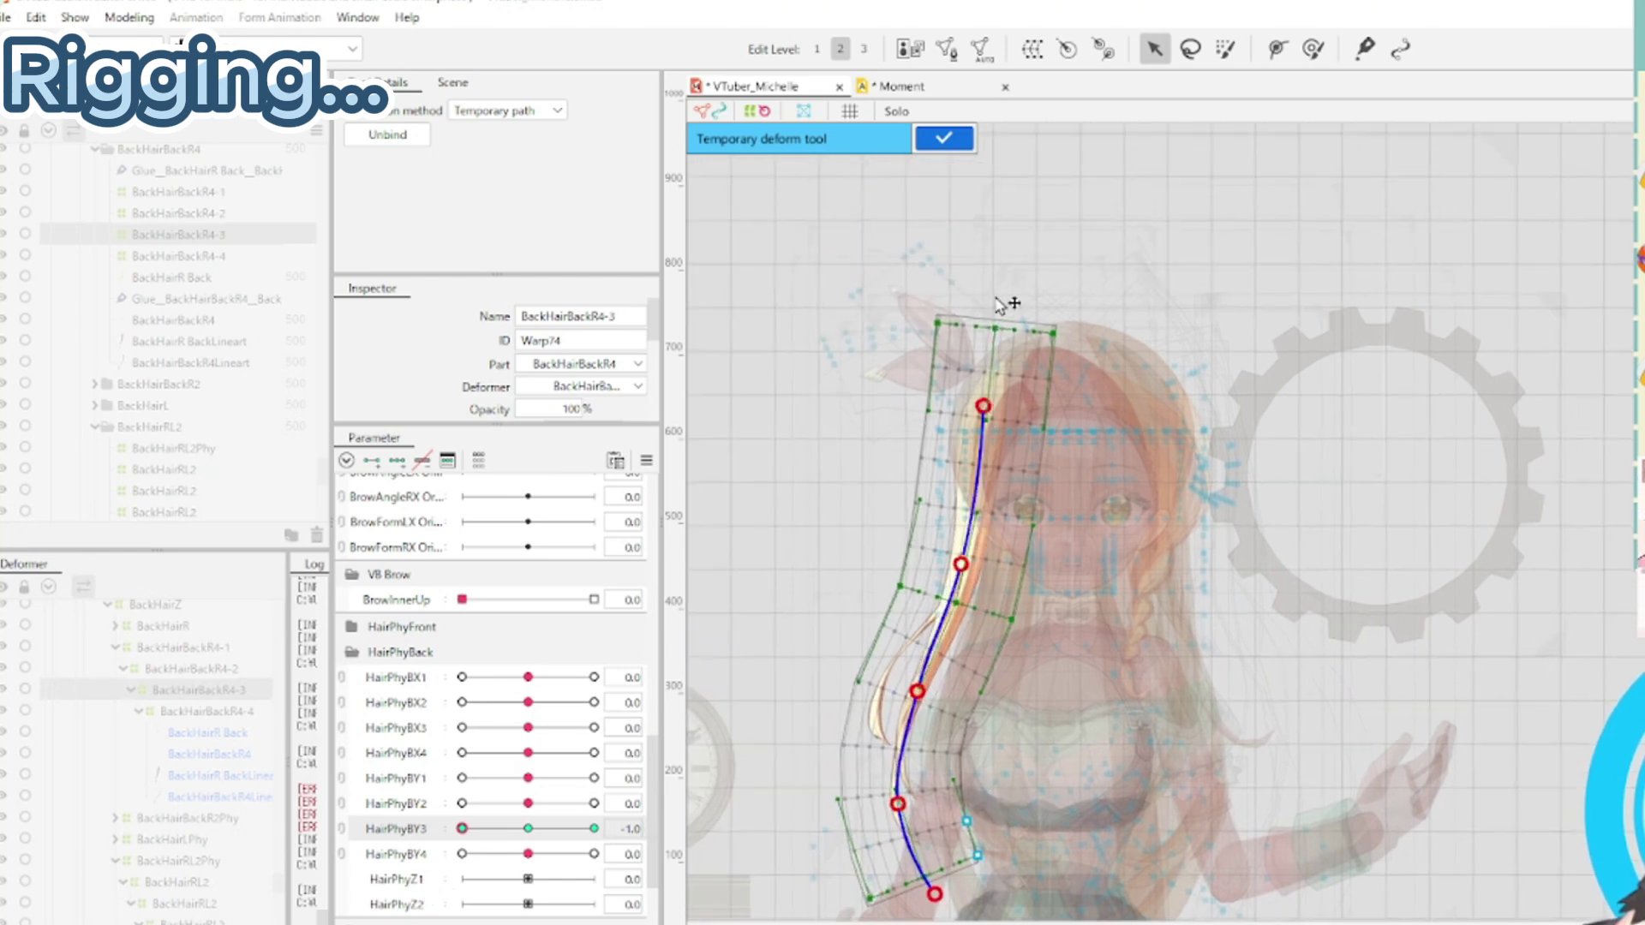
{"action": "left_click", "coordinate": [1001, 295]}
Bend the lower path points of BackHairBackR4-3 toward the body for HairPhyBY3 at -1.0 and preview the parameter's motion
{"action": "left_click_drag", "start_coordinate": [1045, 291], "coordinate": [1028, 373]}
{"action": "left_click_drag", "start_coordinate": [994, 686], "coordinate": [1023, 607]}
{"action": "left_click_drag", "start_coordinate": [941, 540], "coordinate": [971, 538]}
{"action": "left_click_drag", "start_coordinate": [959, 446], "coordinate": [978, 444]}
{"action": "left_click_drag", "start_coordinate": [970, 536], "coordinate": [987, 535]}
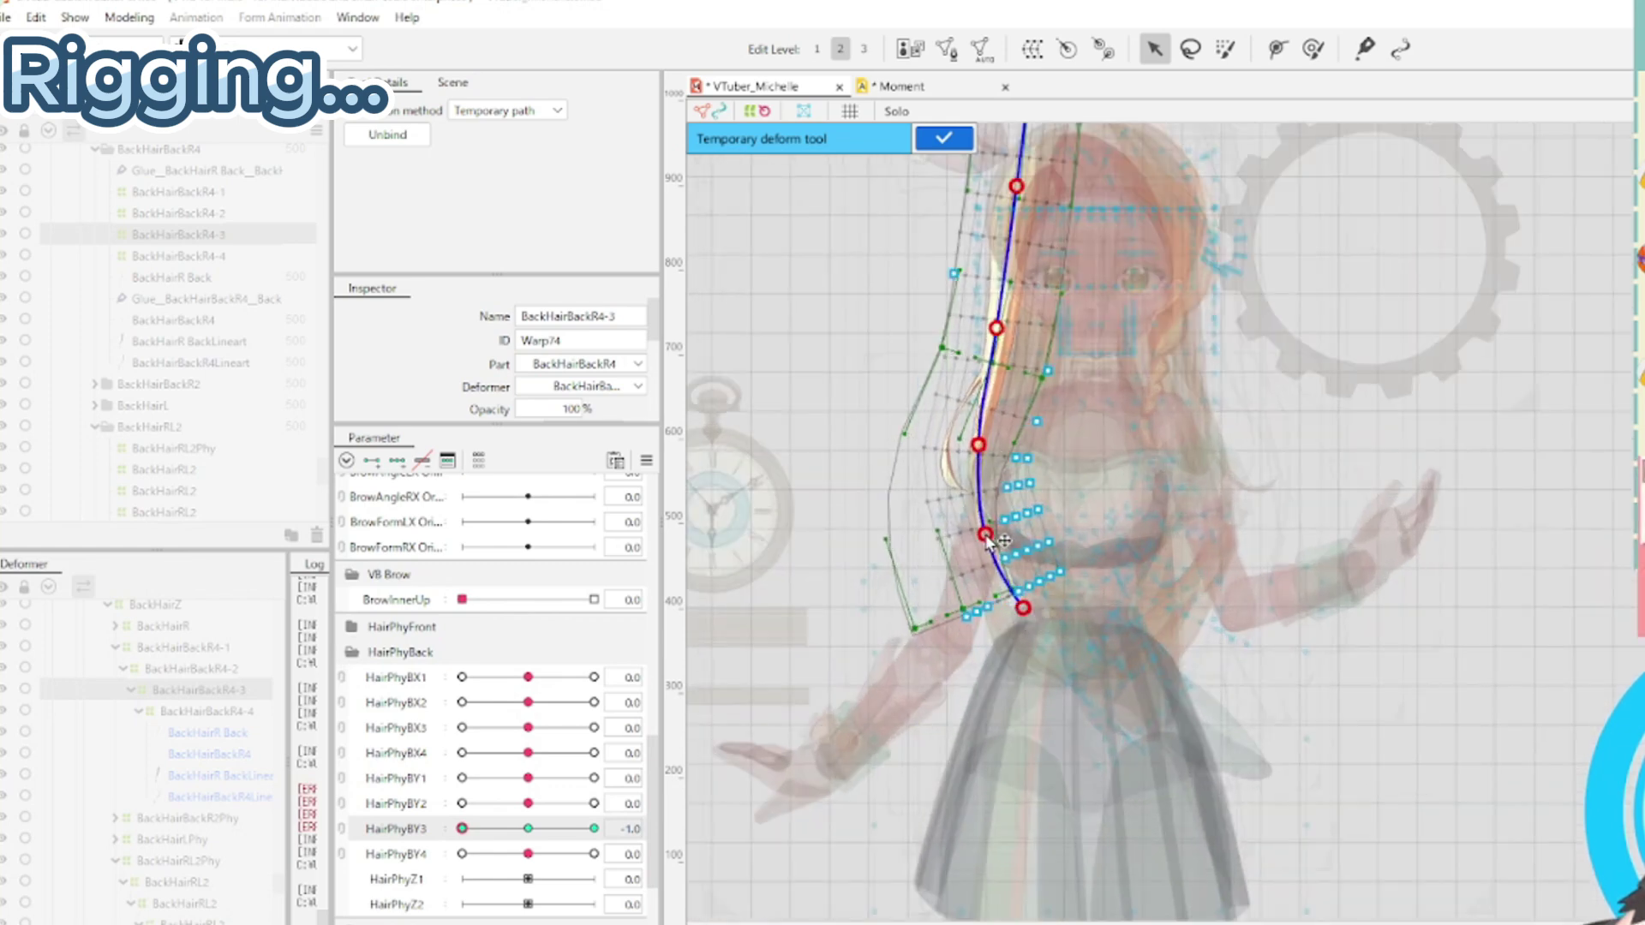
{"action": "left_click_drag", "start_coordinate": [1023, 607], "coordinate": [1050, 593]}
{"action": "left_click_drag", "start_coordinate": [467, 828], "coordinate": [676, 776]}
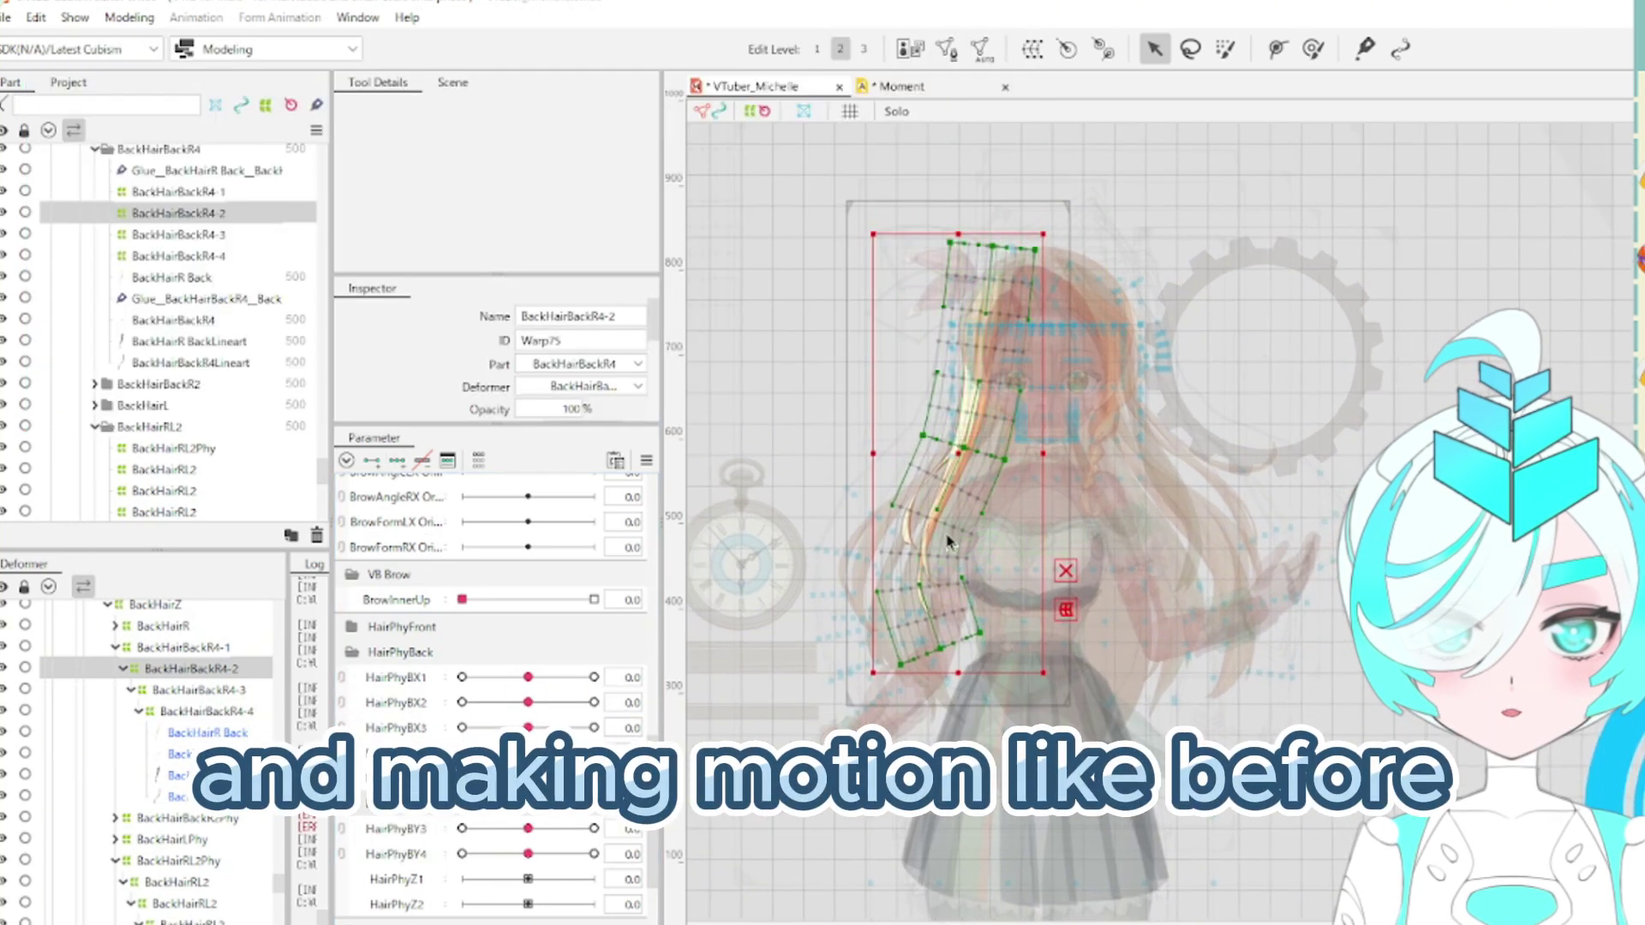
Start a temporary path deformation on BackHairBackR4-2 and place path points from the strand tip up to its root
{"action": "key", "text": "ctrl+t"}
{"action": "left_click", "coordinate": [956, 675]}
{"action": "left_click", "coordinate": [921, 596]}
{"action": "left_click", "coordinate": [940, 498]}
{"action": "left_click", "coordinate": [973, 405]}
{"action": "left_click", "coordinate": [984, 313]}
{"action": "left_click", "coordinate": [992, 231]}
Bend the lower path points of BackHairBackR4-2 outward, away from the body, for HairPhyBY2 at 1.0
{"action": "left_click_drag", "start_coordinate": [940, 498], "coordinate": [909, 485]}
{"action": "left_click_drag", "start_coordinate": [917, 588], "coordinate": [861, 561]}
{"action": "left_click_drag", "start_coordinate": [956, 675], "coordinate": [869, 684]}
{"action": "left_click_drag", "start_coordinate": [861, 561], "coordinate": [841, 543]}
{"action": "left_click_drag", "start_coordinate": [910, 485], "coordinate": [907, 482]}
{"action": "left_click_drag", "start_coordinate": [841, 544], "coordinate": [835, 522]}
{"action": "left_click_drag", "start_coordinate": [907, 482], "coordinate": [901, 476]}
{"action": "left_click_drag", "start_coordinate": [973, 404], "coordinate": [964, 406]}
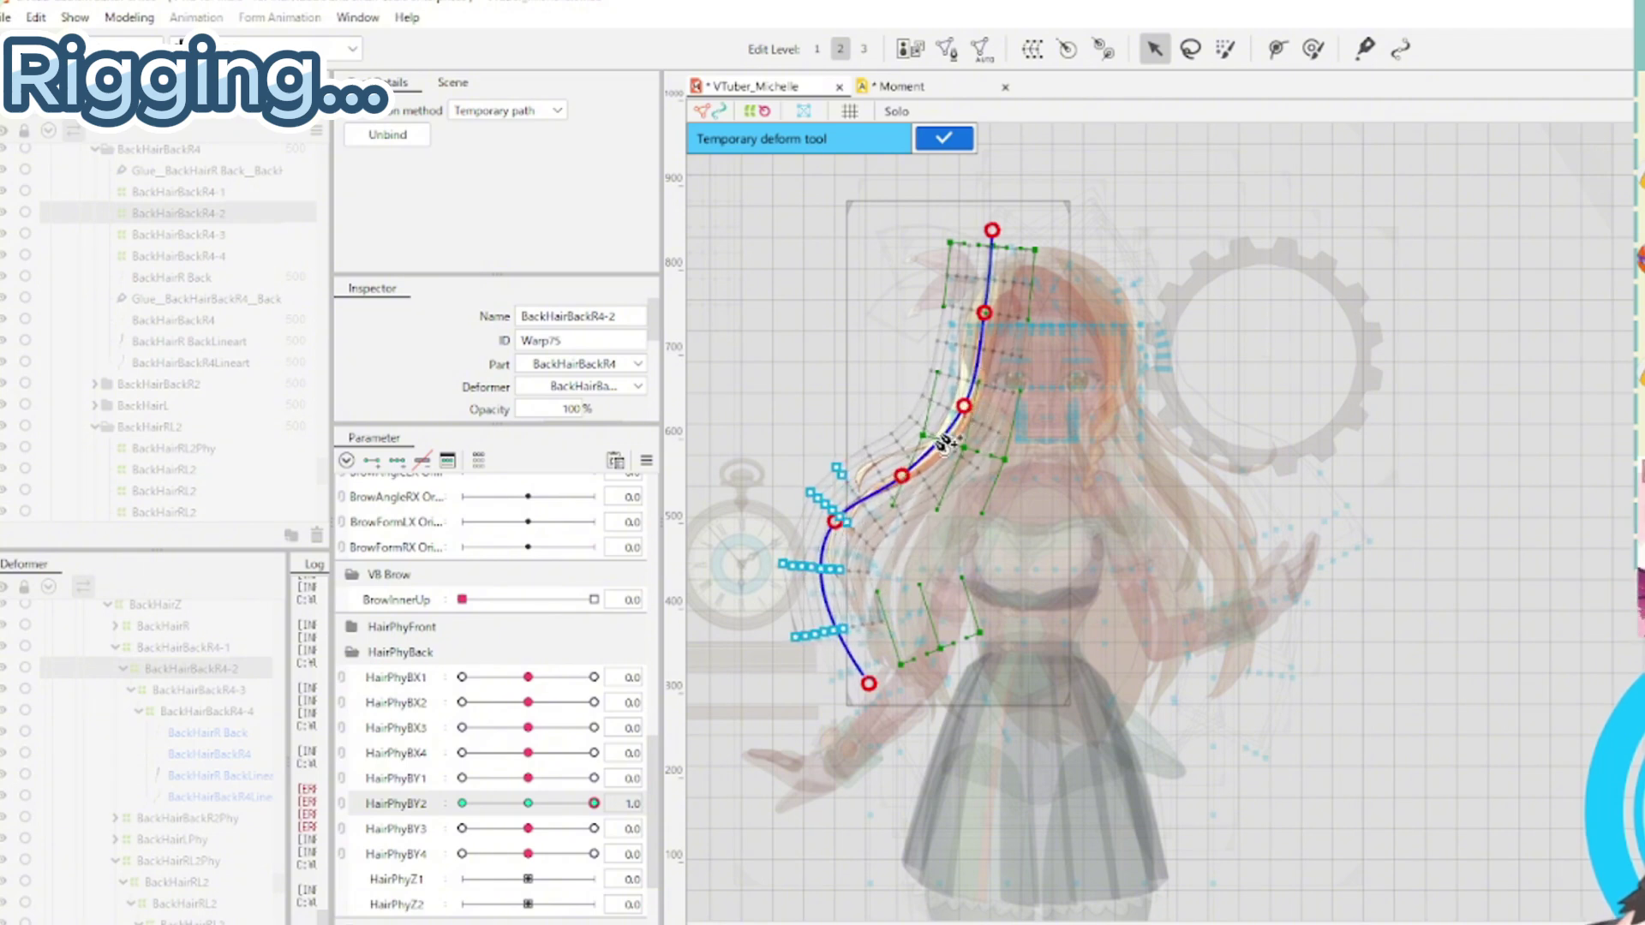
{"action": "left_click_drag", "start_coordinate": [887, 686], "coordinate": [822, 677]}
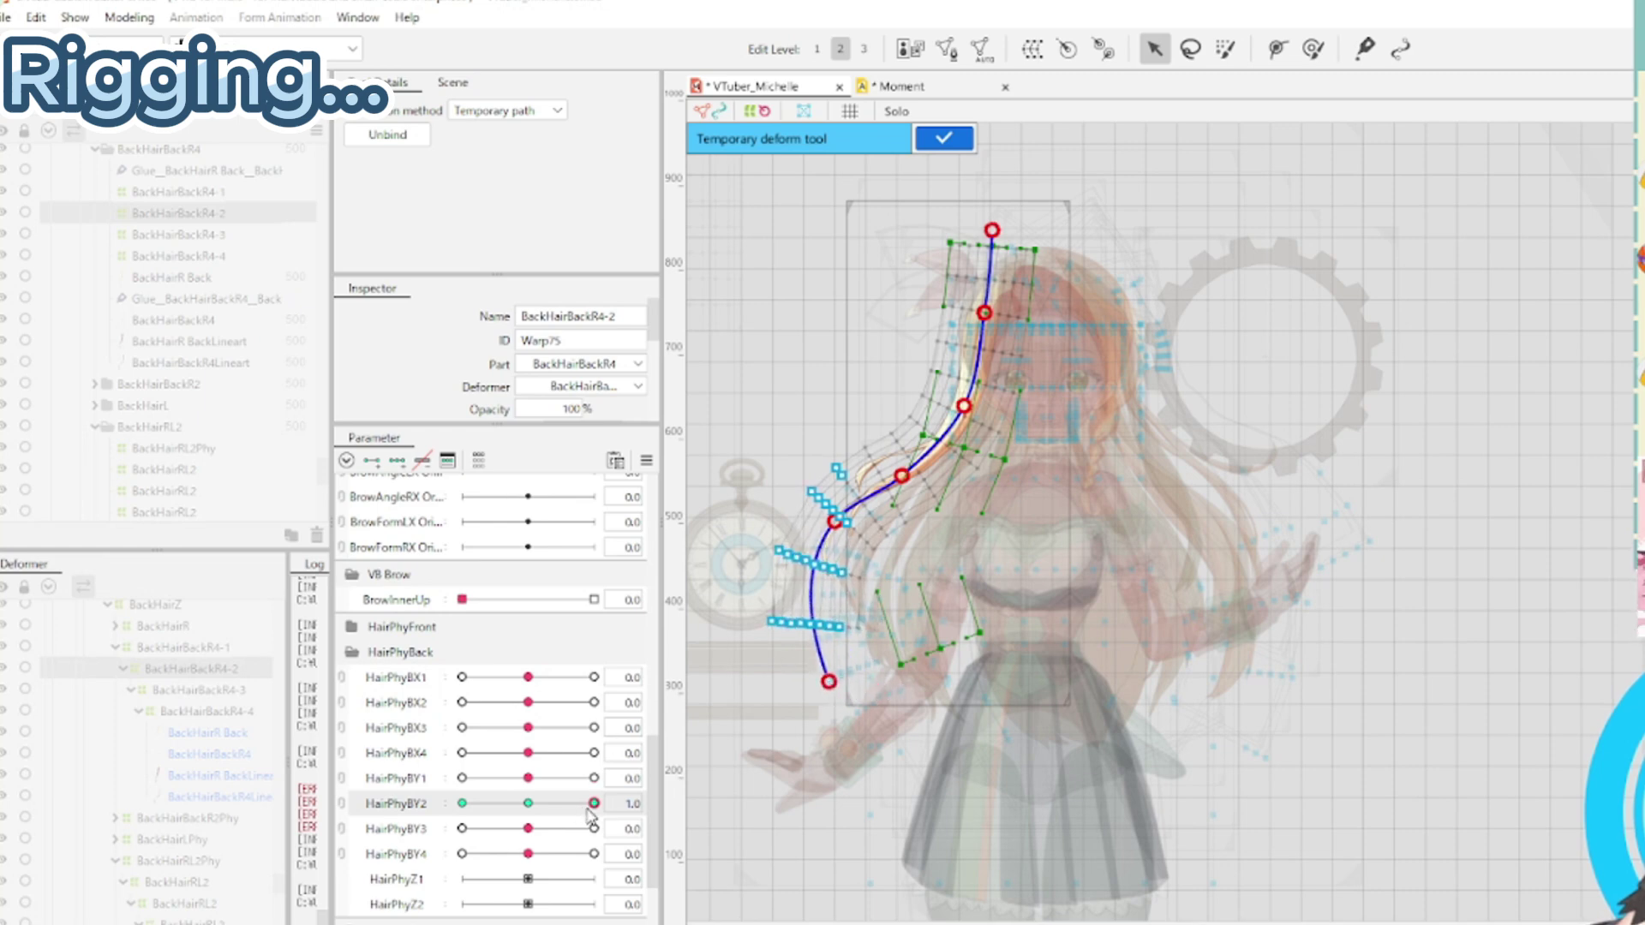
Set HairPhyBY2 to -1.0, draw a new temporary path along the strand, and bend its lower points toward the body
{"action": "left_click_drag", "start_coordinate": [588, 810], "coordinate": [434, 882]}
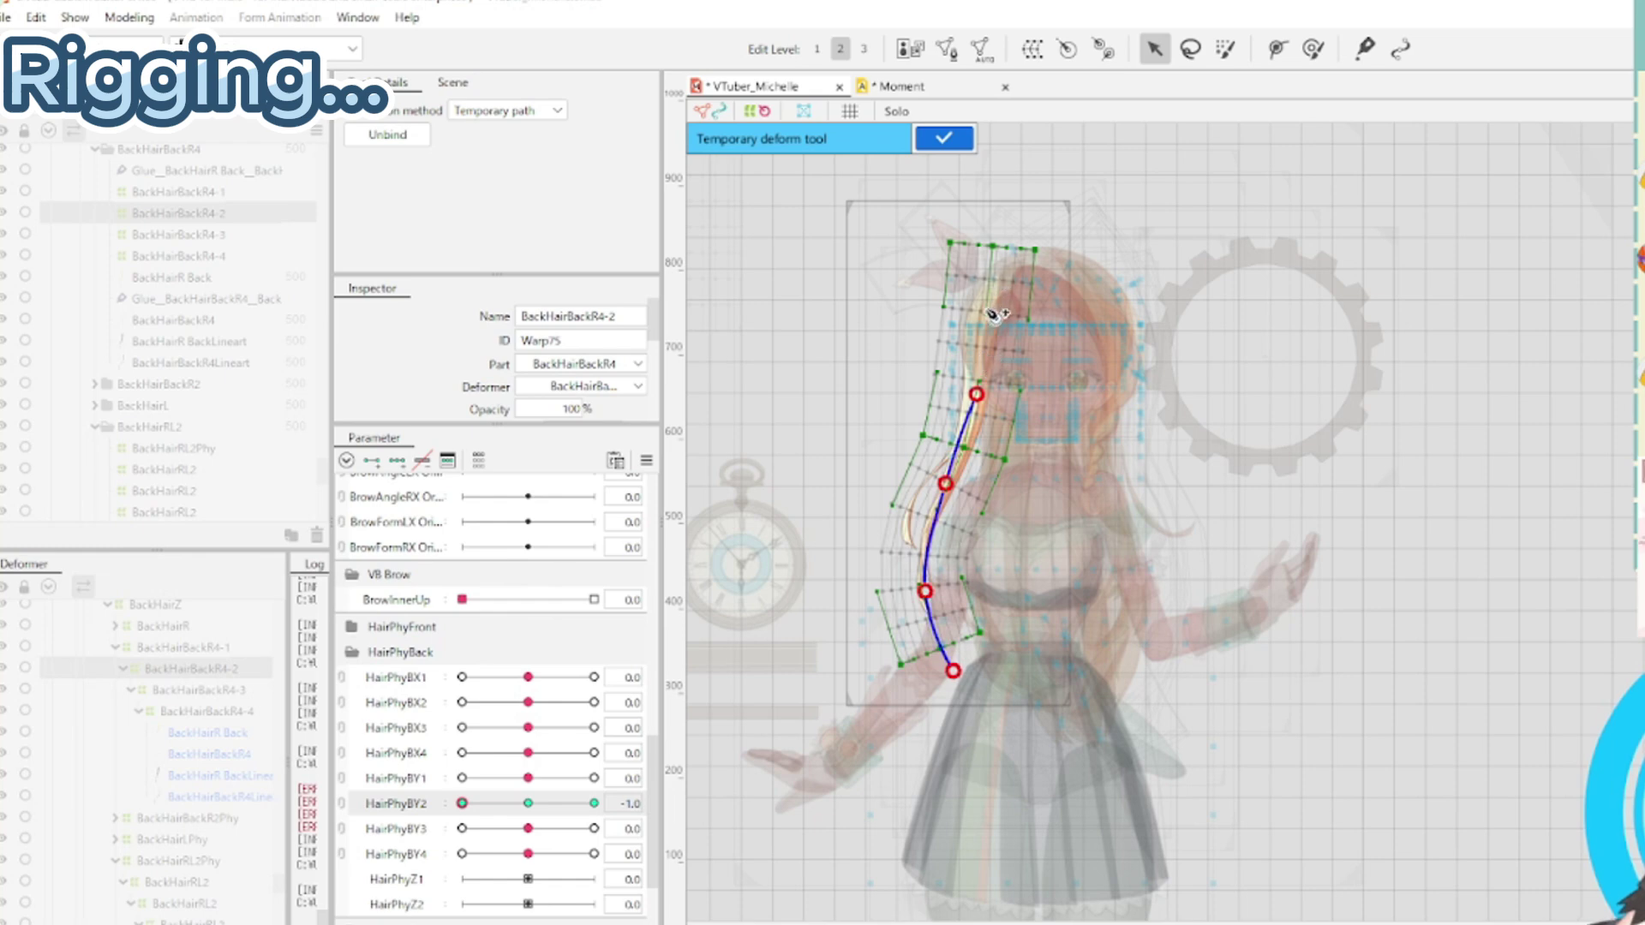
{"action": "left_click_drag", "start_coordinate": [976, 395], "coordinate": [979, 400]}
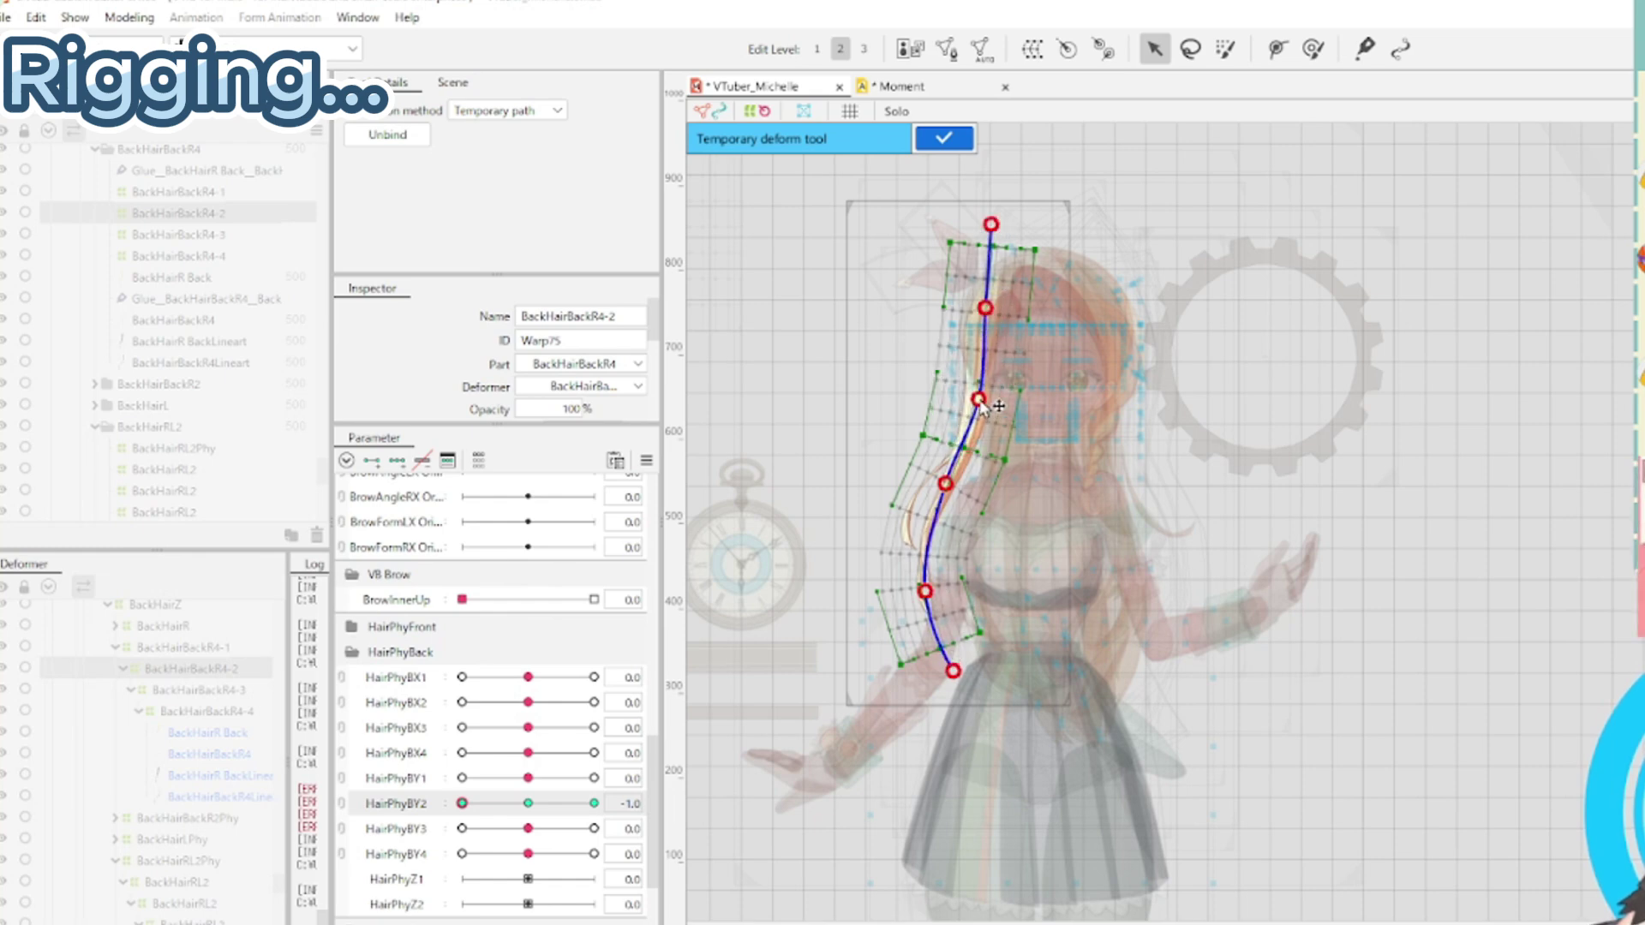
{"action": "left_click_drag", "start_coordinate": [946, 486], "coordinate": [968, 489]}
{"action": "left_click_drag", "start_coordinate": [926, 591], "coordinate": [959, 593]}
{"action": "left_click_drag", "start_coordinate": [954, 671], "coordinate": [1026, 659]}
{"action": "left_click_drag", "start_coordinate": [959, 593], "coordinate": [972, 591]}
{"action": "left_click_drag", "start_coordinate": [973, 485], "coordinate": [982, 482]}
{"action": "left_click_drag", "start_coordinate": [465, 804], "coordinate": [461, 922]}
{"action": "left_click_drag", "start_coordinate": [1025, 660], "coordinate": [1036, 651]}
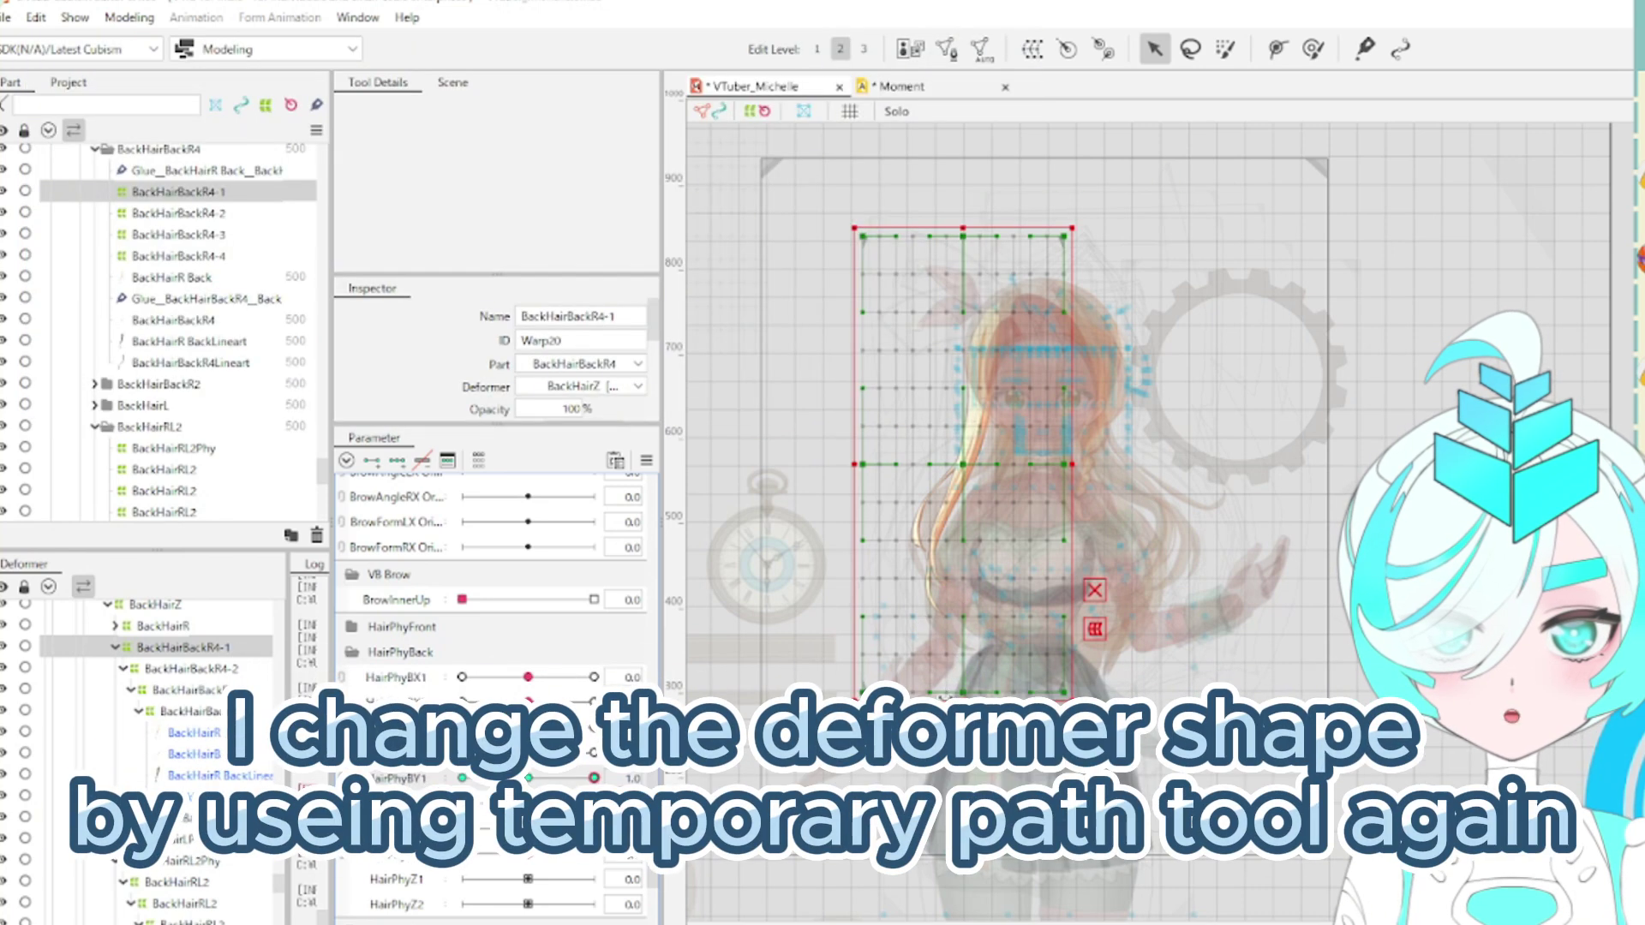
Start a temporary path deformation on BackHairBackR4-1 and place path points from below the strand tip to above its root
{"action": "key", "text": "ctrl+t"}
{"action": "left_click_drag", "start_coordinate": [954, 400], "coordinate": [972, 399]}
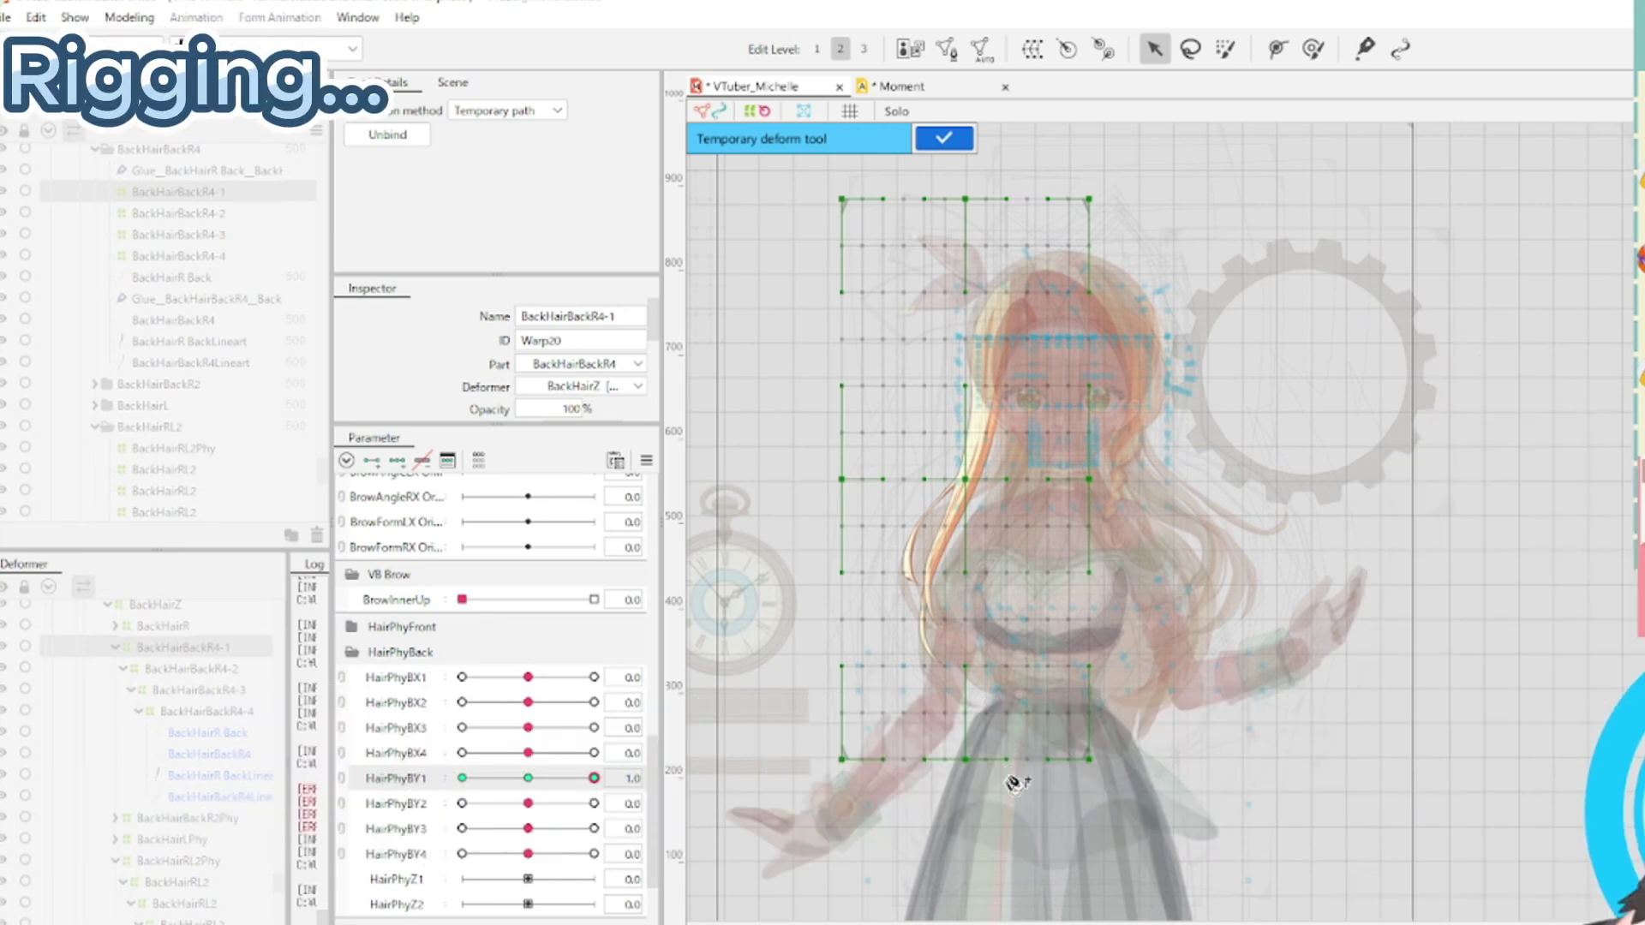
{"action": "left_click", "coordinate": [944, 531]}
{"action": "left_click", "coordinate": [984, 424]}
{"action": "left_click", "coordinate": [1004, 305]}
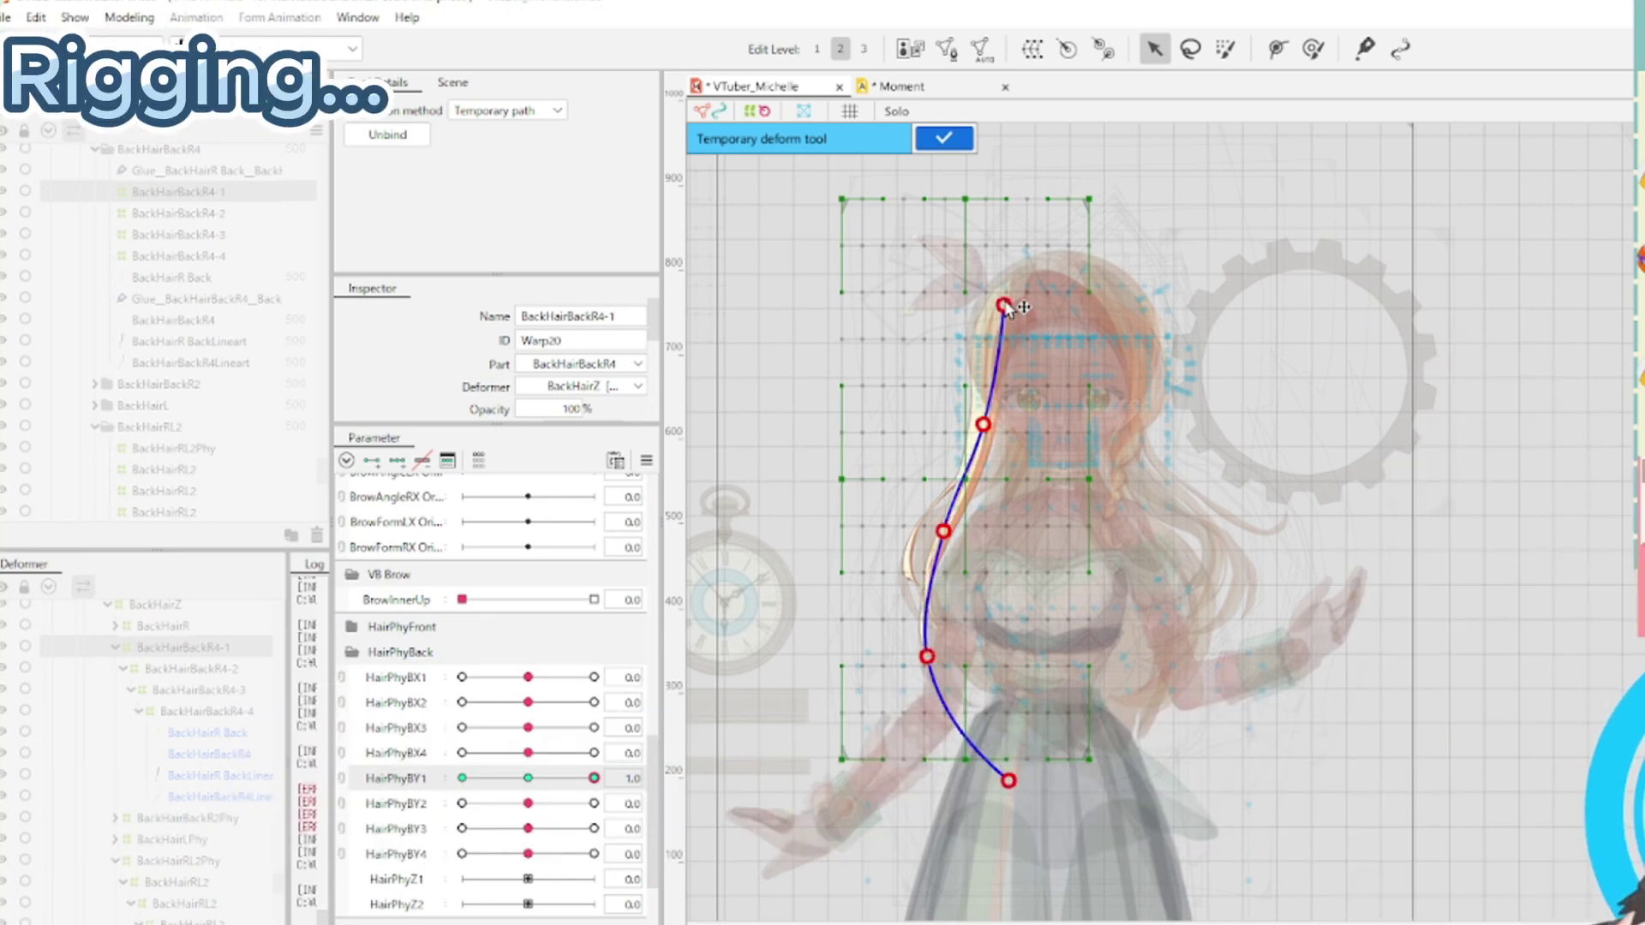
{"action": "left_click", "coordinate": [1016, 171]}
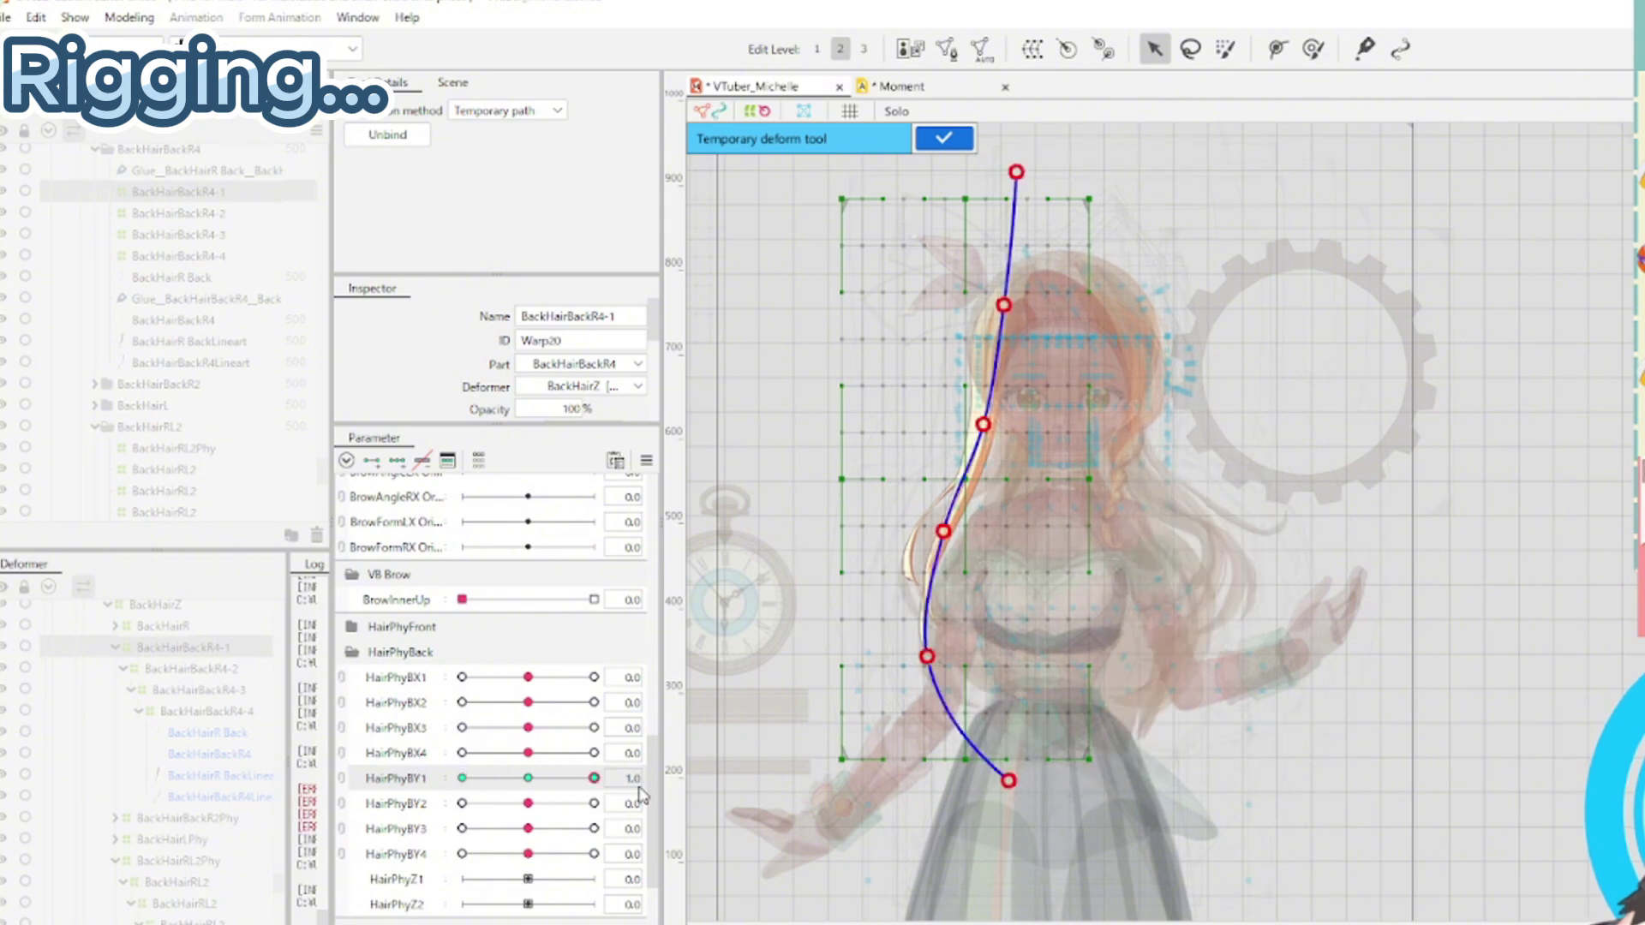
Bend the lower path points of BackHairBackR4-1 outward and upward for HairPhyBY1 at 1.0, refining the curve against a motion preview
{"action": "left_click_drag", "start_coordinate": [984, 424], "coordinate": [993, 430]}
{"action": "left_click_drag", "start_coordinate": [943, 531], "coordinate": [927, 506]}
{"action": "left_click_drag", "start_coordinate": [929, 657], "coordinate": [905, 628]}
{"action": "left_click_drag", "start_coordinate": [1008, 780], "coordinate": [981, 723]}
{"action": "left_click_drag", "start_coordinate": [903, 628], "coordinate": [894, 615]}
{"action": "left_click_drag", "start_coordinate": [927, 505], "coordinate": [920, 498]}
{"action": "left_click_drag", "start_coordinate": [896, 615], "coordinate": [893, 602]}
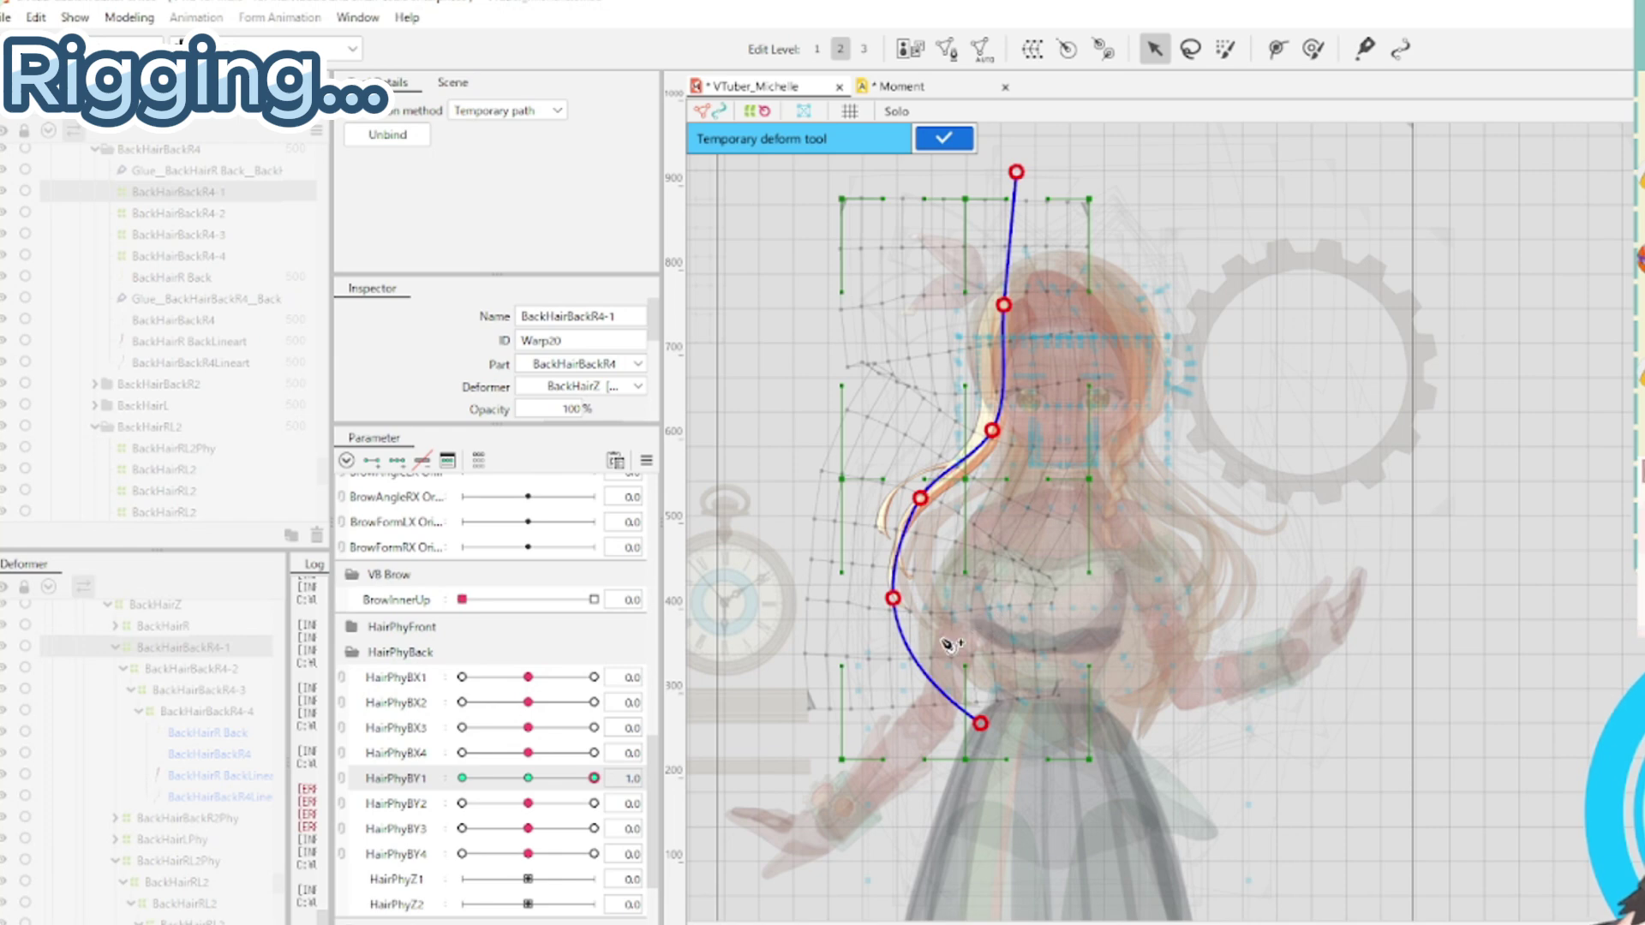
{"action": "mouse_move", "coordinate": [593, 795]}
{"action": "left_mouse_down"}
{"action": "mouse_move", "coordinate": [553, 792]}
{"action": "mouse_move", "coordinate": [474, 849]}
{"action": "mouse_move", "coordinate": [632, 778]}
{"action": "mouse_move", "coordinate": [568, 809]}
{"action": "mouse_move", "coordinate": [605, 784]}
{"action": "left_mouse_up"}
{"action": "left_click_drag", "start_coordinate": [922, 500], "coordinate": [911, 496]}
{"action": "left_click_drag", "start_coordinate": [894, 600], "coordinate": [887, 583]}
{"action": "left_click_drag", "start_coordinate": [980, 723], "coordinate": [986, 687]}
{"action": "mouse_move", "coordinate": [594, 778]}
{"action": "left_mouse_down"}
{"action": "mouse_move", "coordinate": [522, 810]}
{"action": "mouse_move", "coordinate": [600, 793]}
{"action": "mouse_move", "coordinate": [498, 815]}
{"action": "mouse_move", "coordinate": [604, 784]}
{"action": "left_mouse_up"}
{"action": "left_click_drag", "start_coordinate": [993, 431], "coordinate": [998, 433]}
Set HairPhyBY1 to -1.0 and draw a new temporary path from the strand tip up past its root
{"action": "left_click_drag", "start_coordinate": [604, 775], "coordinate": [462, 780]}
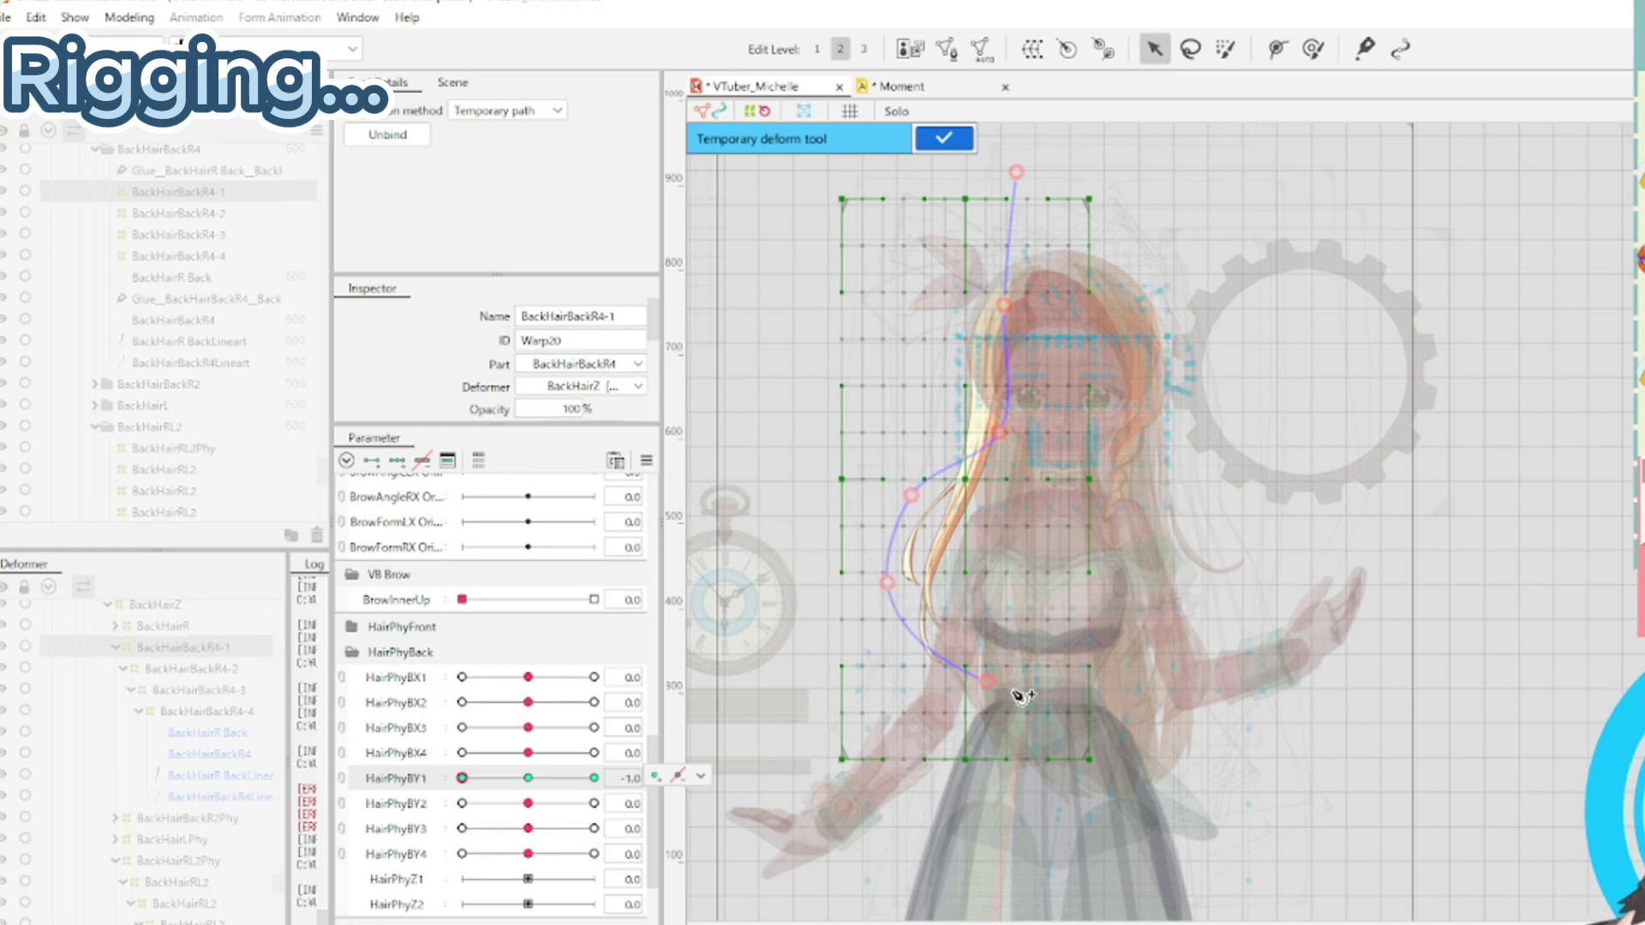
{"action": "left_click", "coordinate": [1013, 775]}
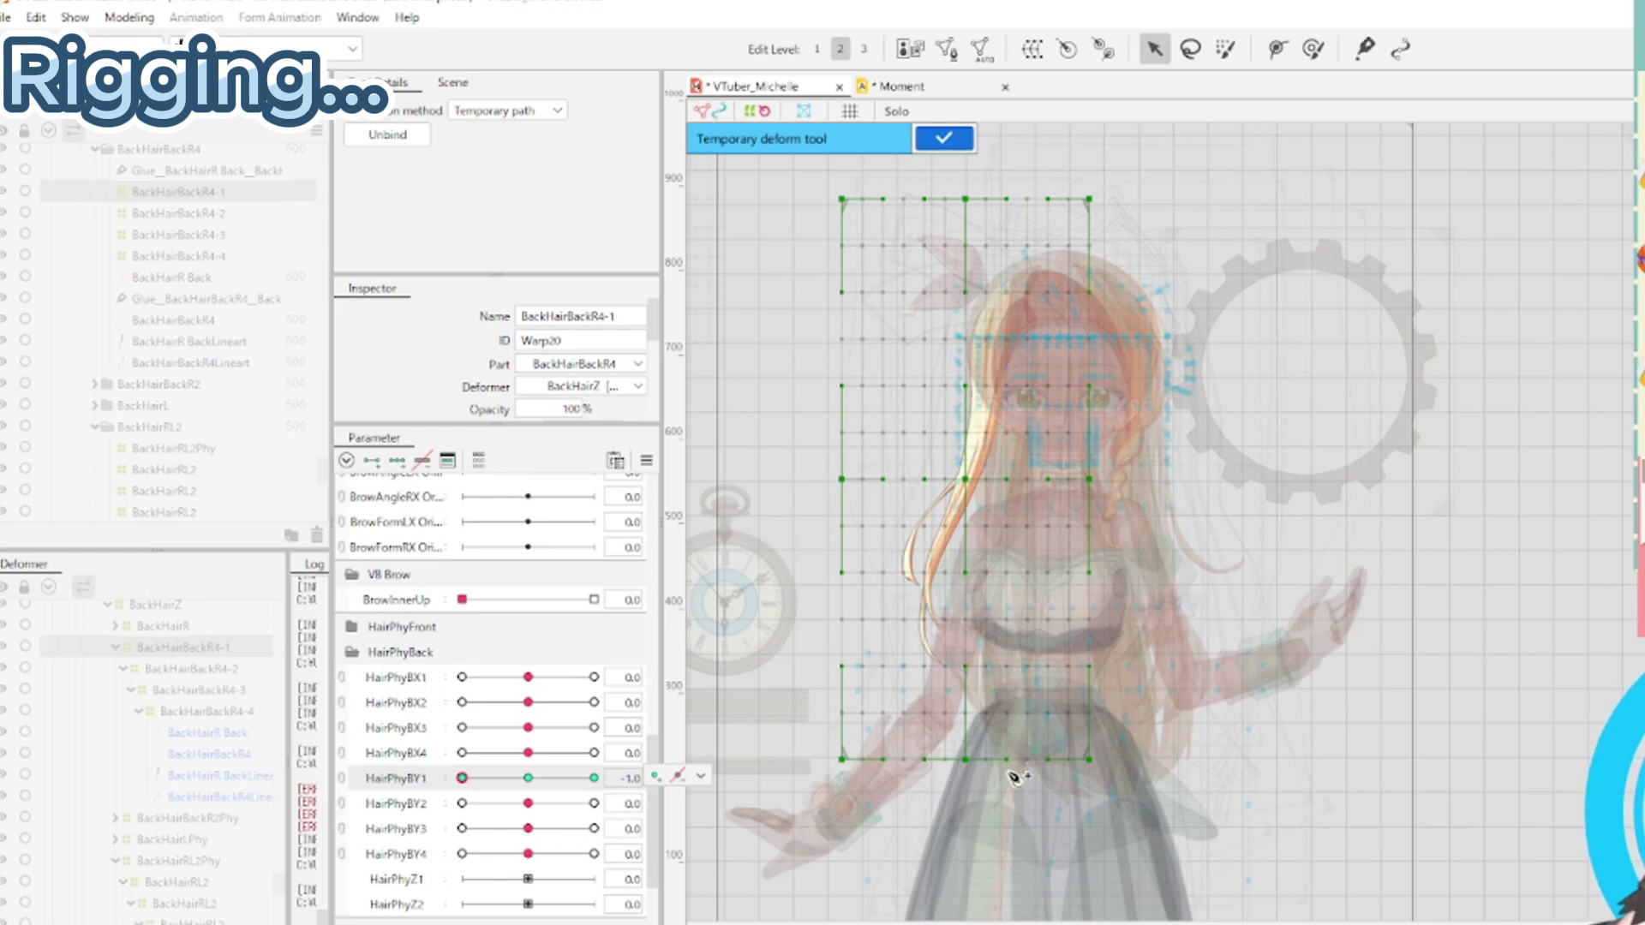
{"action": "left_click", "coordinate": [953, 509]}
{"action": "left_click", "coordinate": [983, 411]}
{"action": "left_click", "coordinate": [991, 316]}
{"action": "left_click", "coordinate": [1010, 178]}
Move the lower path points of BackHairBackR4-1 toward the body, lower the tip slightly, and preview the HairPhyBY1 motion
{"action": "left_click_drag", "start_coordinate": [494, 778], "coordinate": [409, 876]}
{"action": "left_click_drag", "start_coordinate": [988, 421], "coordinate": [982, 426]}
{"action": "left_click_drag", "start_coordinate": [955, 511], "coordinate": [976, 520]}
{"action": "left_click_drag", "start_coordinate": [937, 646], "coordinate": [977, 665]}
{"action": "left_click_drag", "start_coordinate": [976, 518], "coordinate": [980, 525]}
{"action": "left_click_drag", "start_coordinate": [1013, 775], "coordinate": [1019, 797]}
{"action": "left_click_drag", "start_coordinate": [976, 665], "coordinate": [990, 675]}
{"action": "left_click_drag", "start_coordinate": [471, 778], "coordinate": [427, 876]}
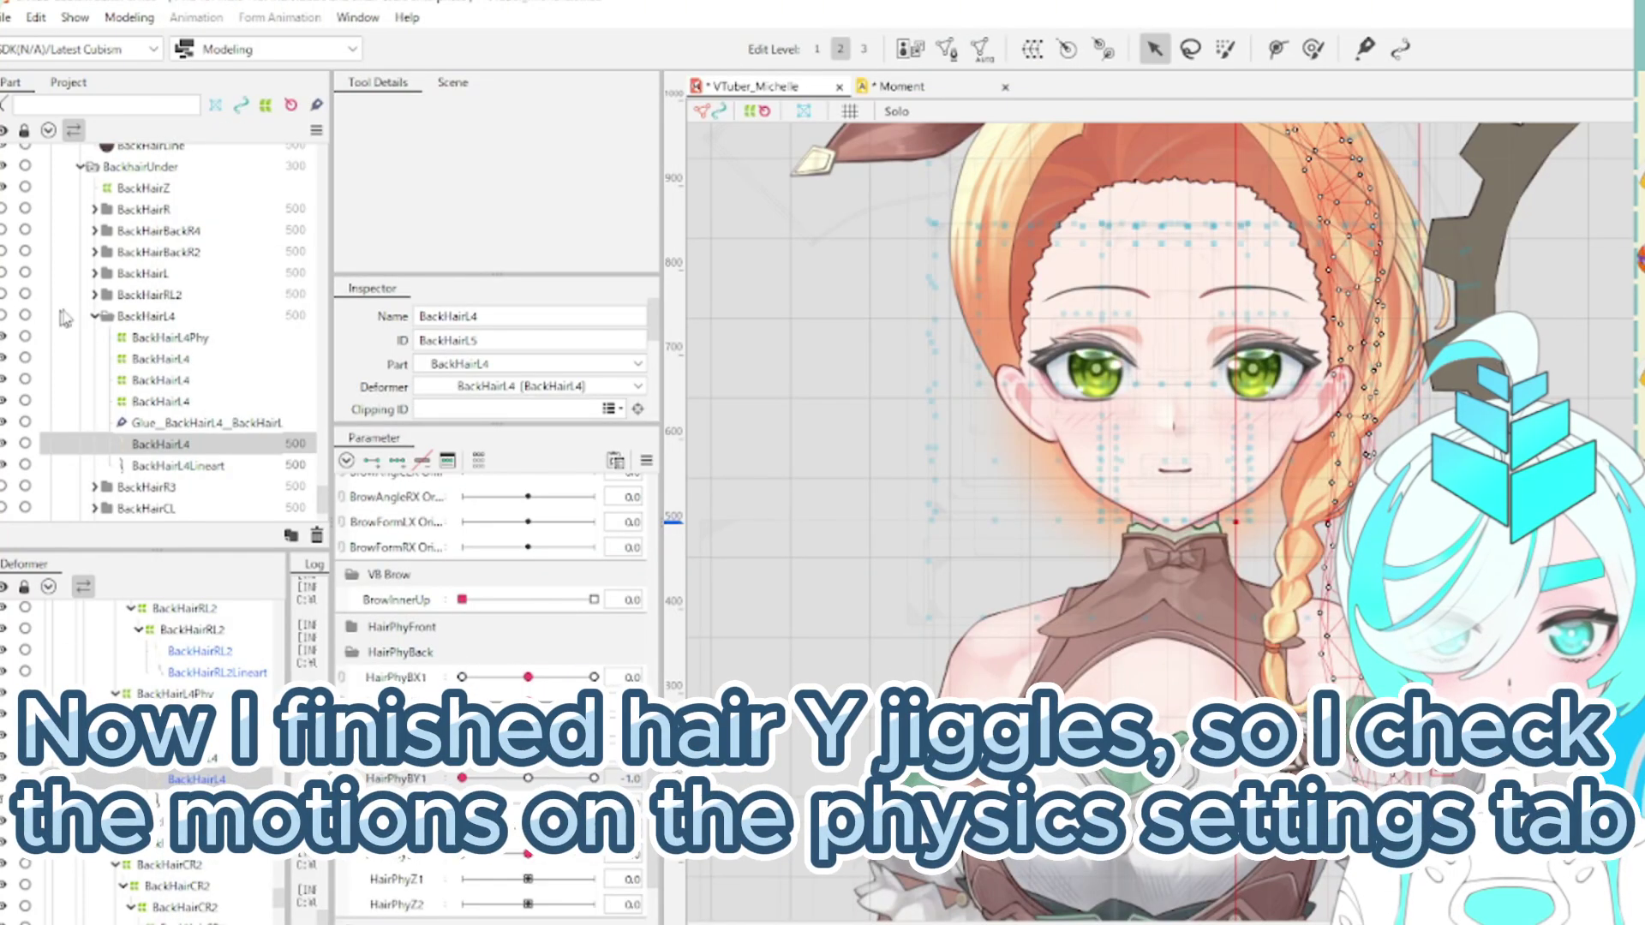
Collapse the BackHairL4 part folder and open the Physics Settings to check the hair's Y jiggle on the model
{"action": "left_click", "coordinate": [95, 316]}
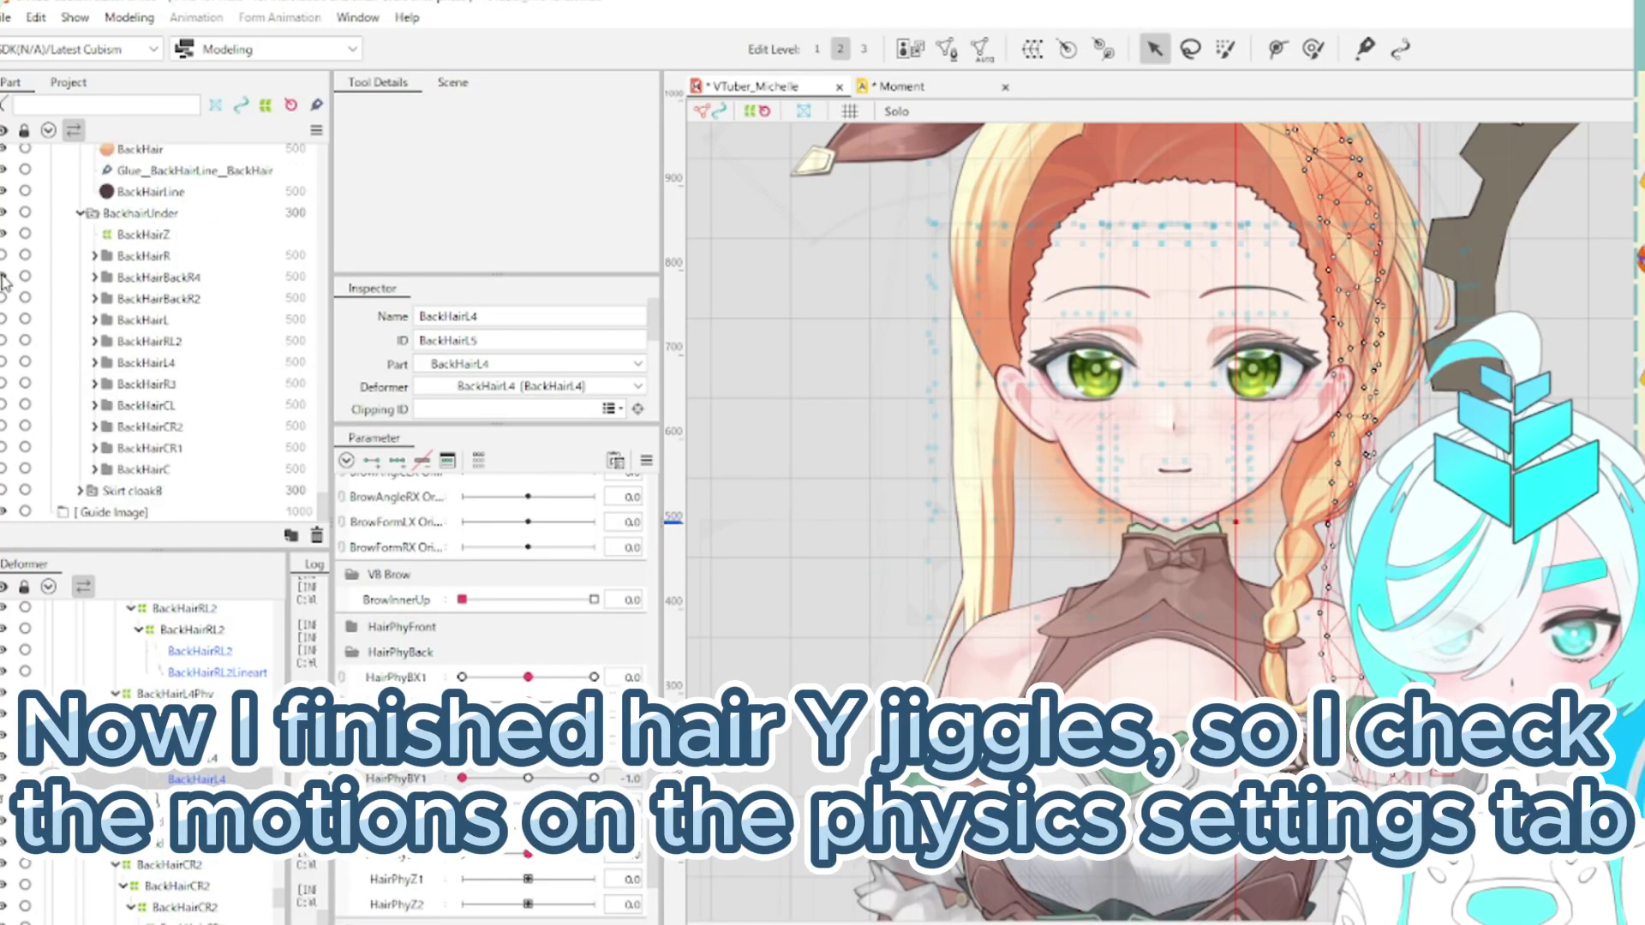
{"action": "left_click", "coordinate": [129, 17]}
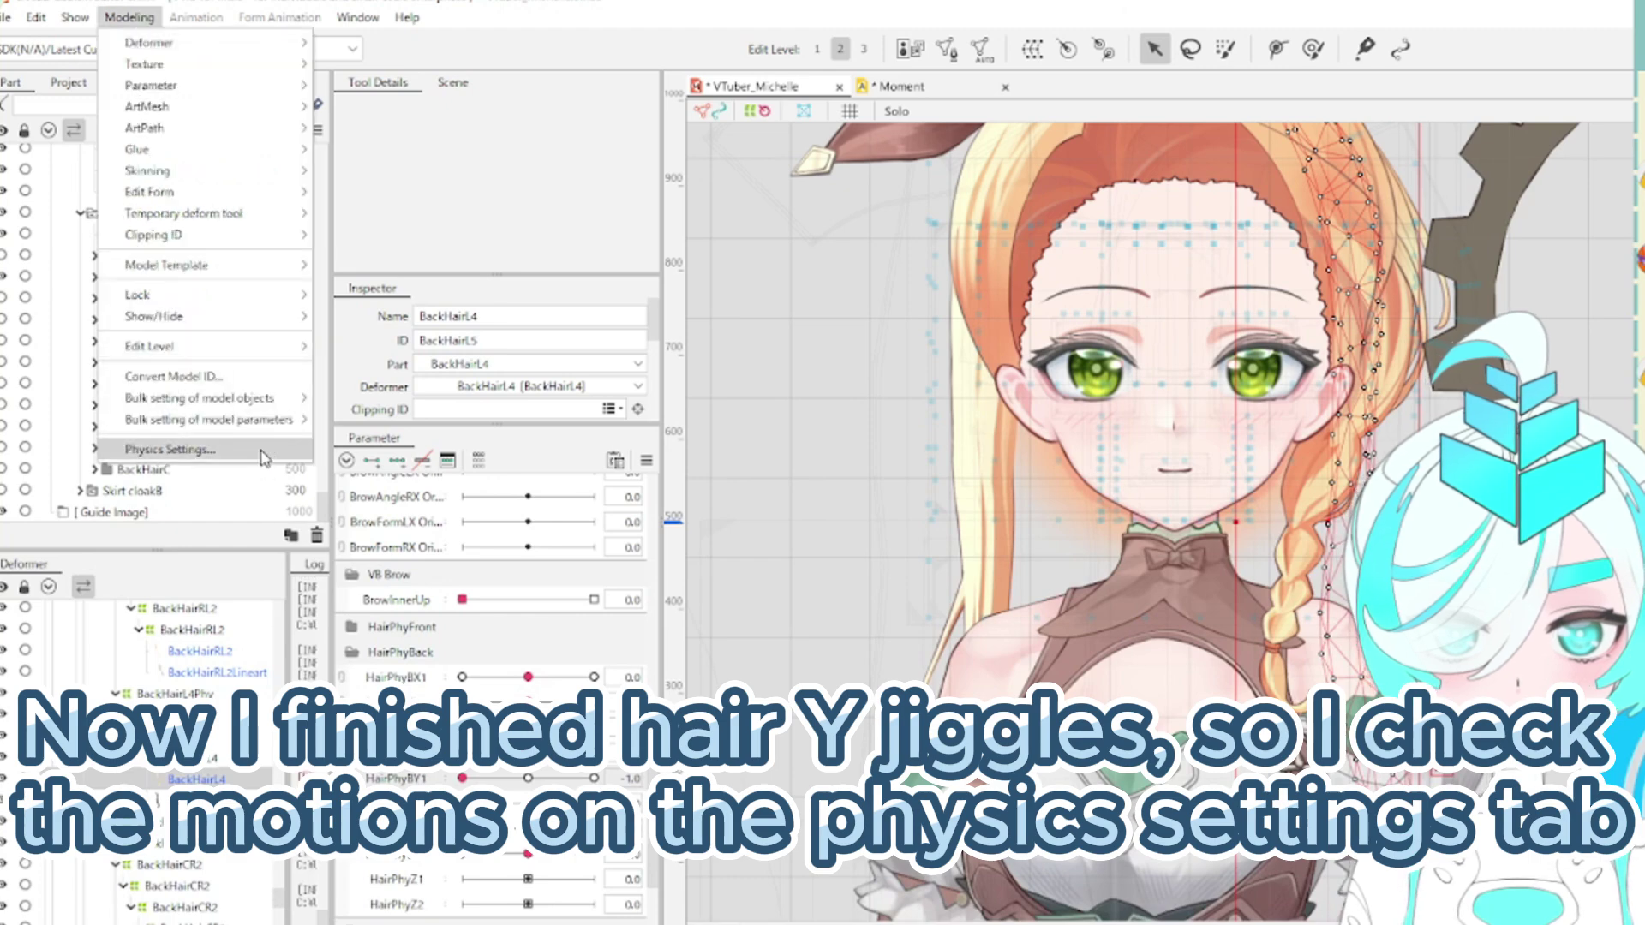
{"action": "left_click", "coordinate": [248, 449]}
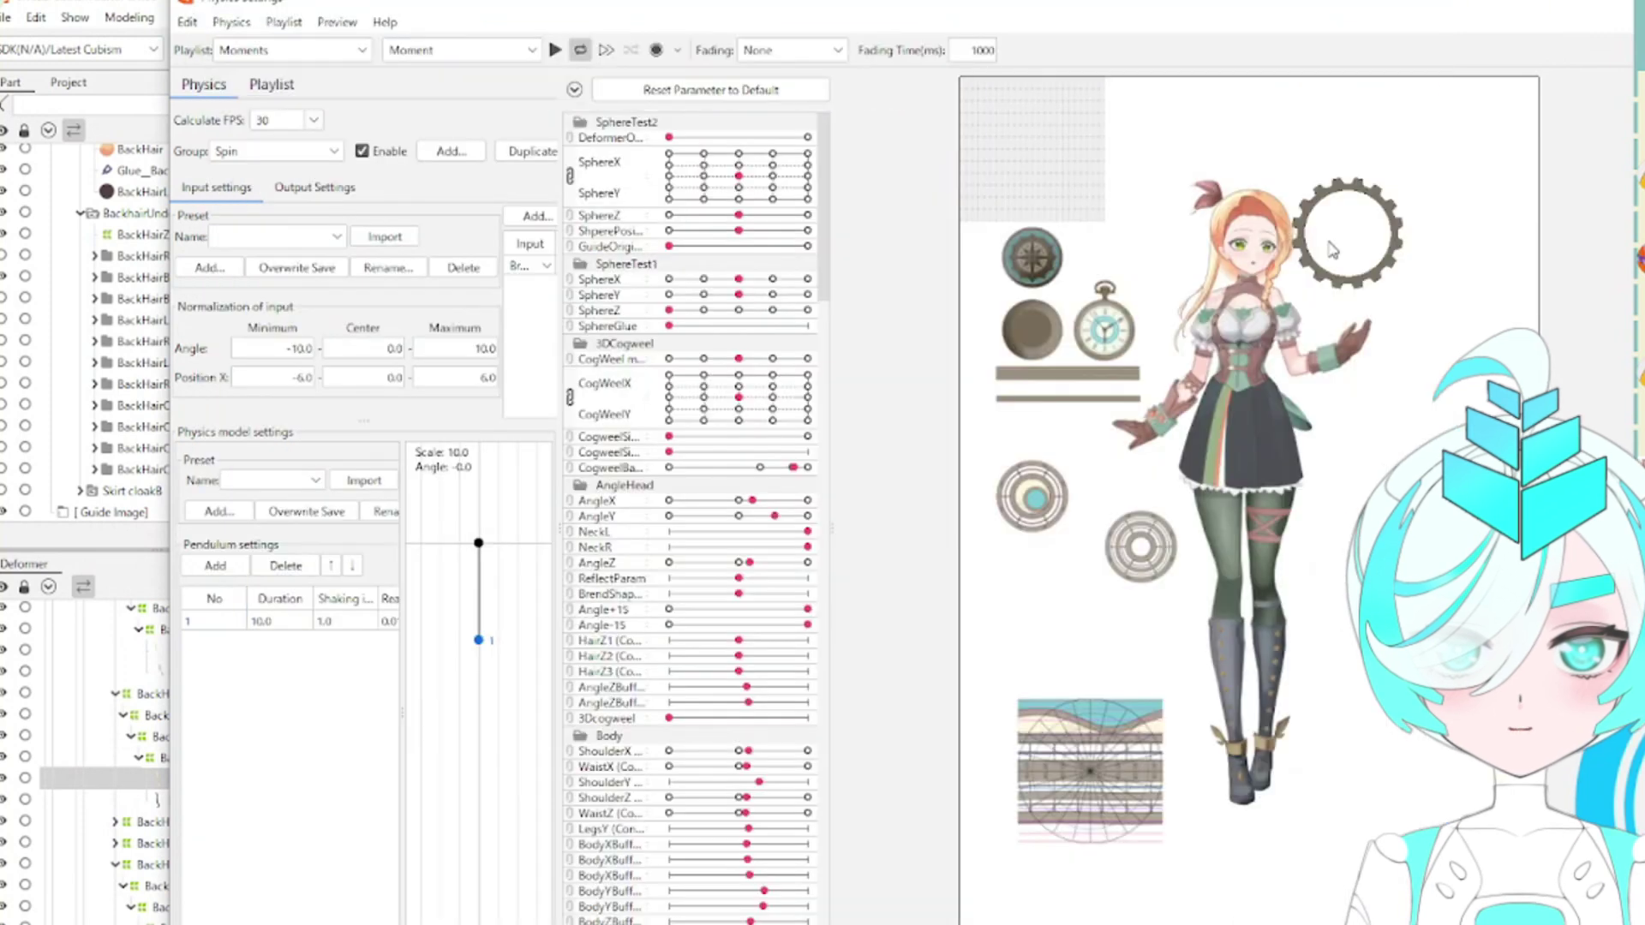
{"action": "scroll", "coordinate": [1246, 203], "scroll_direction": "up", "scroll_amount": 5}
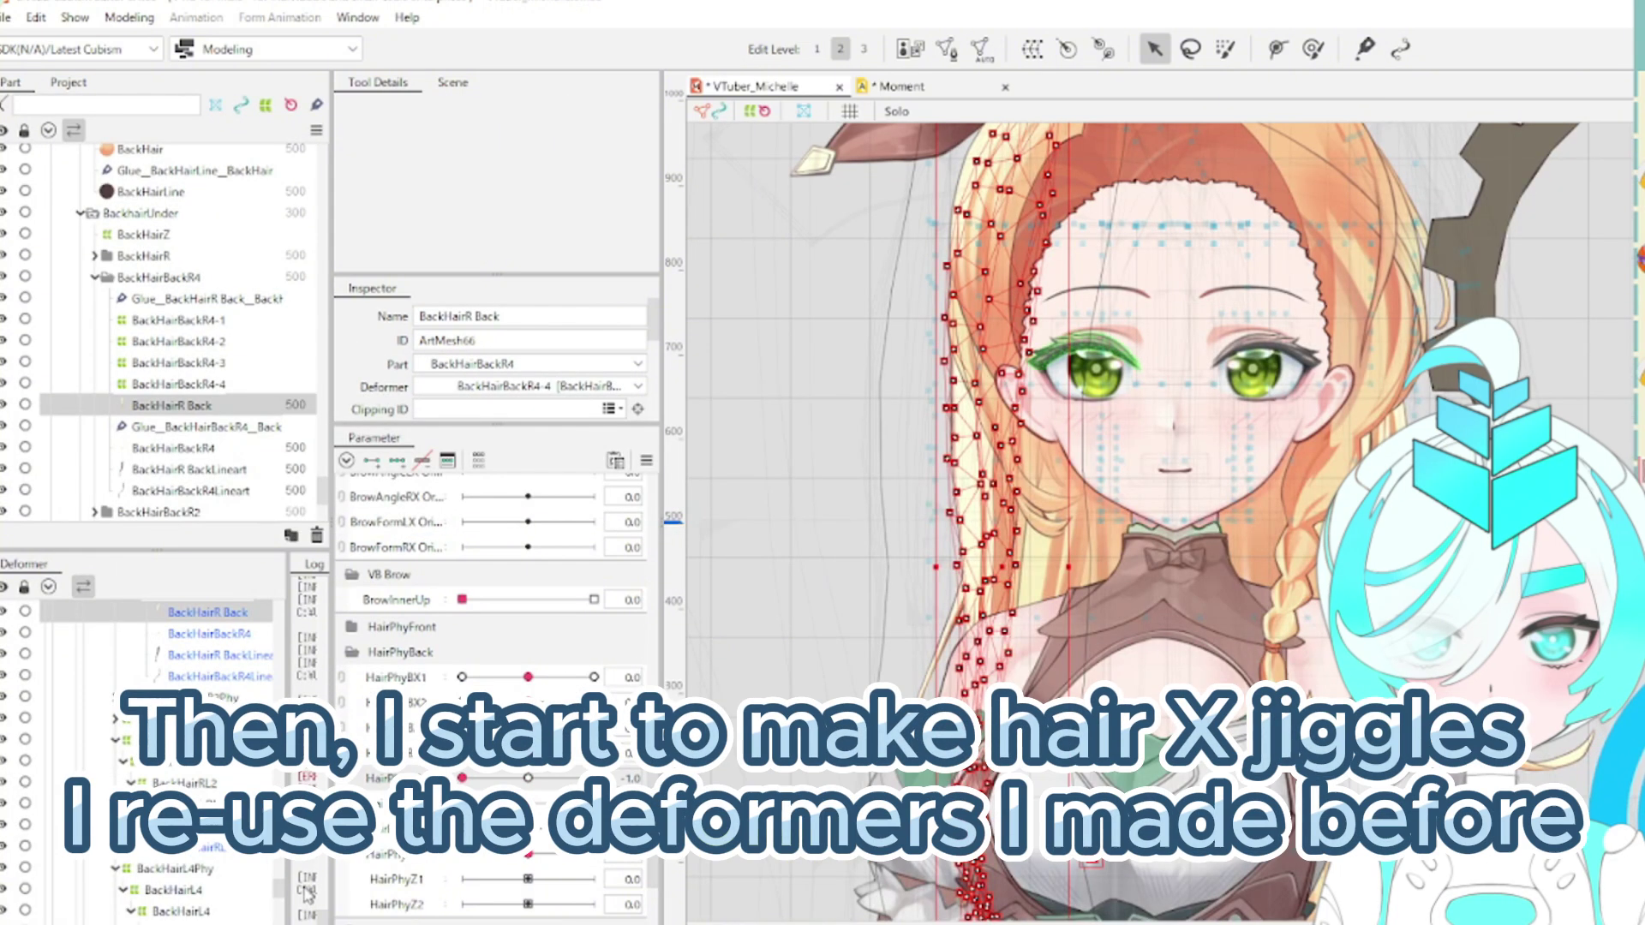
Select BackHairBackR4-4 and draw a temporary path from the strand tip to its root, with HairPhyBX4 keyed and set to 1.0
{"action": "scroll", "coordinate": [283, 891], "scroll_direction": "down", "scroll_amount": 3}
{"action": "left_click_drag", "start_coordinate": [280, 884], "coordinate": [280, 880]}
{"action": "left_click", "coordinate": [197, 829]}
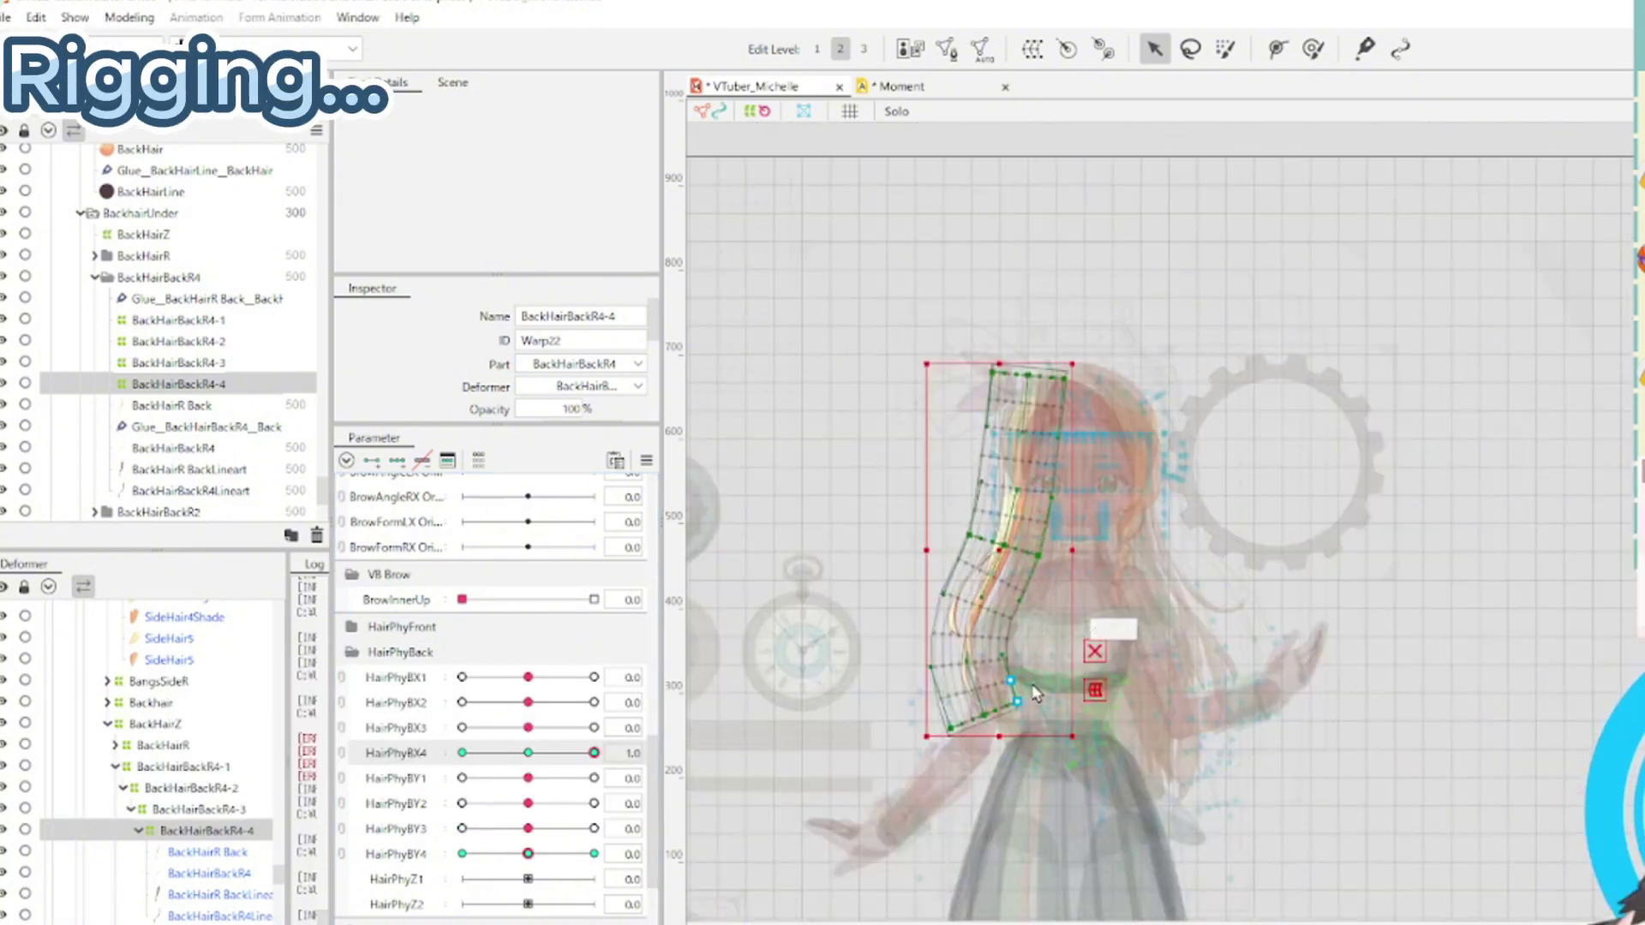
{"action": "scroll", "coordinate": [1034, 694], "scroll_direction": "up", "scroll_amount": 2}
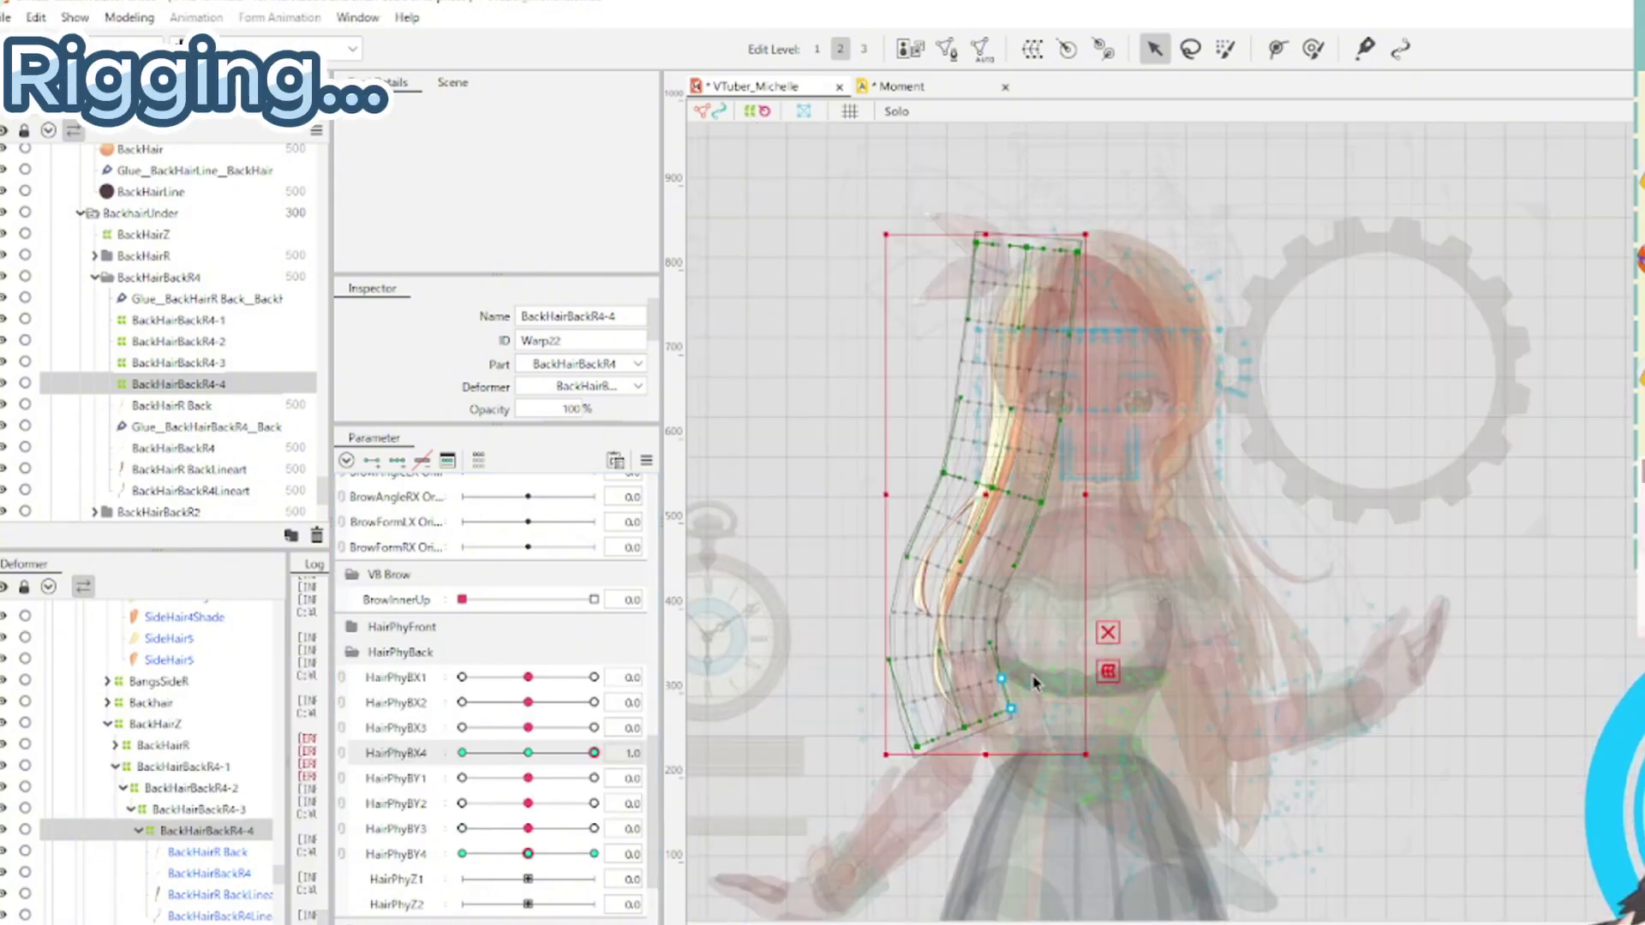
{"action": "key", "text": "ctrl+t"}
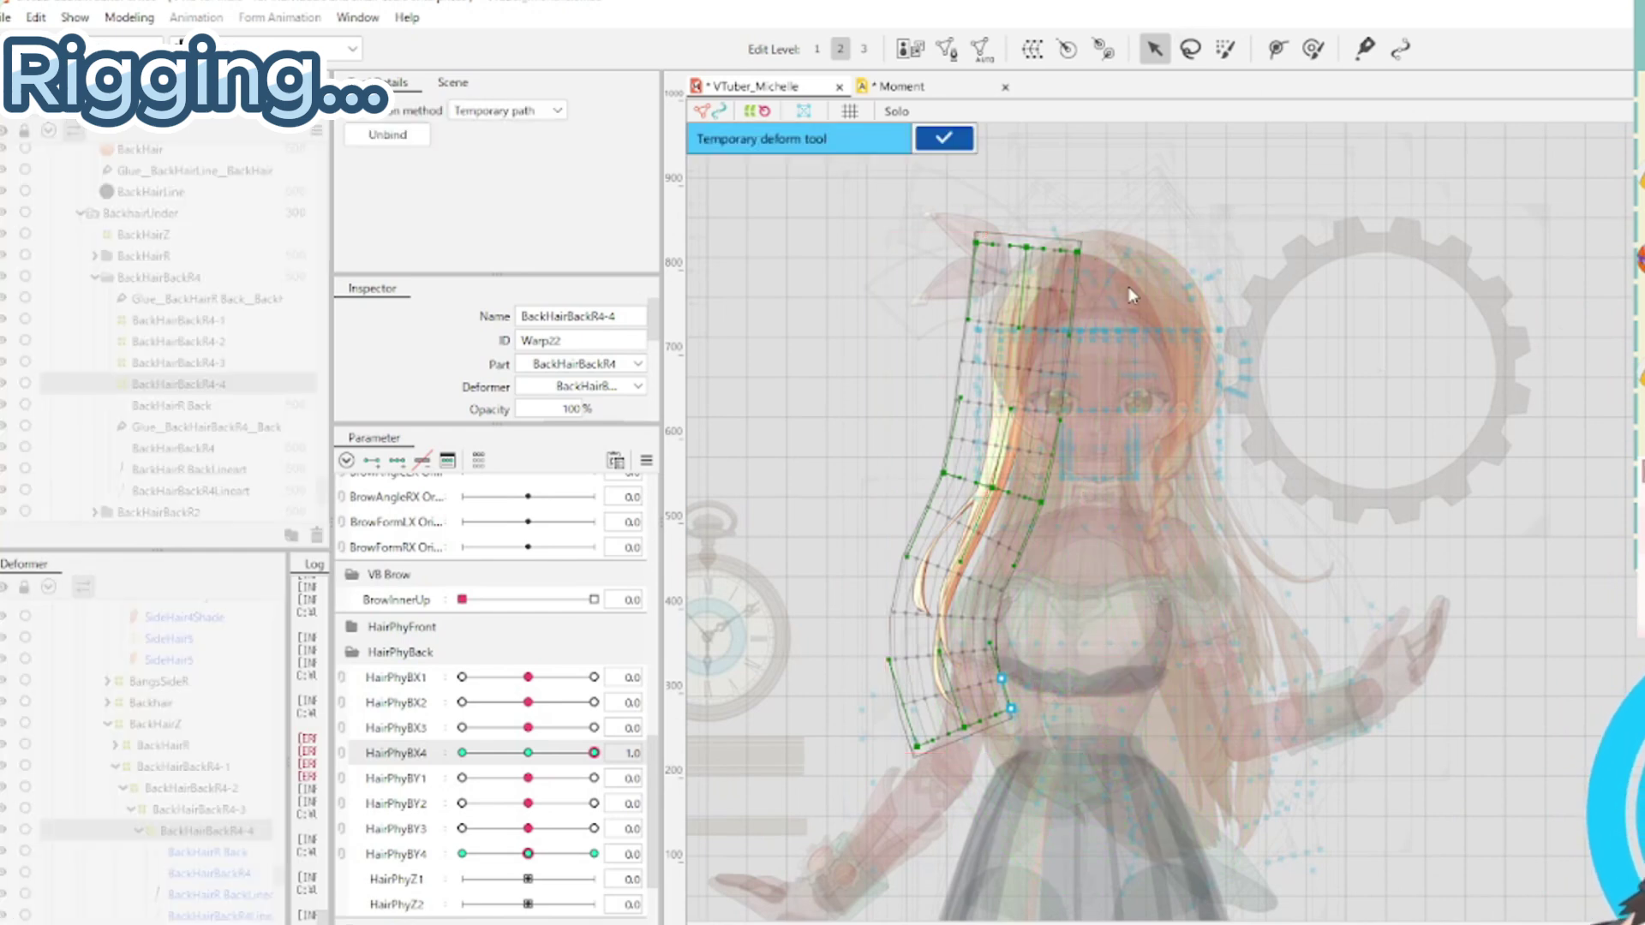
{"action": "left_click", "coordinate": [963, 550]}
{"action": "left_click", "coordinate": [1010, 419]}
{"action": "left_click", "coordinate": [1018, 322]}
{"action": "left_click", "coordinate": [1030, 220]}
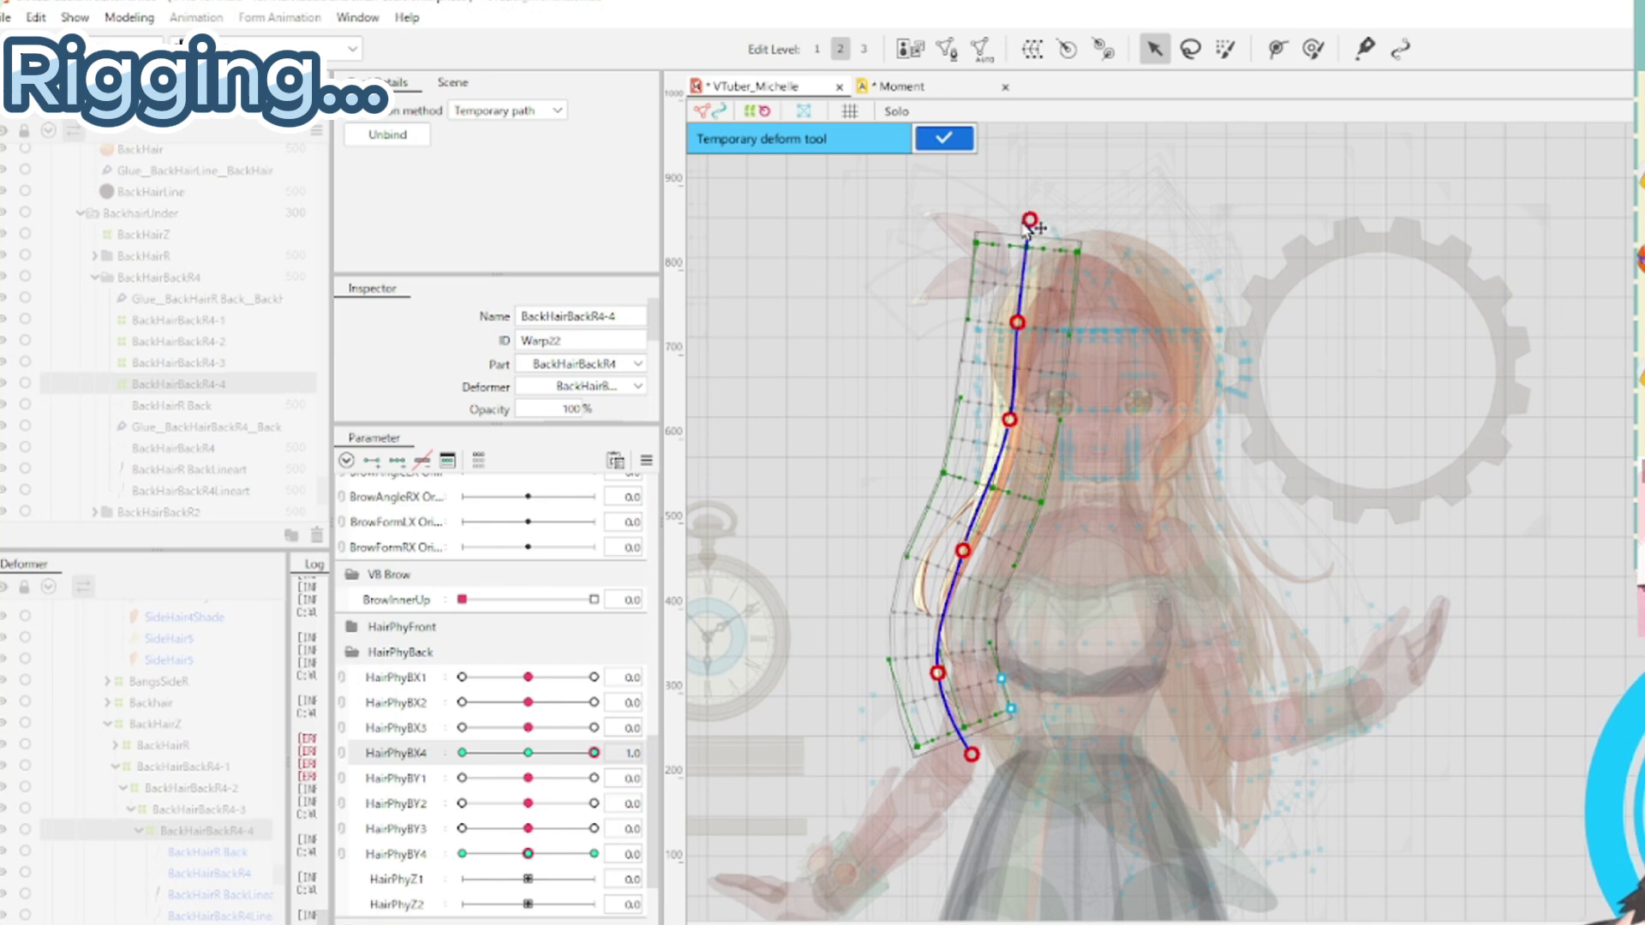
Swing the tip path point of BackHairBackR4-4 toward the body for HairPhyBX4 at 1.0 and nudge the point above it to match
{"action": "left_click_drag", "start_coordinate": [938, 673], "coordinate": [951, 672]}
{"action": "key", "text": "ctrl+z"}
{"action": "left_click_drag", "start_coordinate": [971, 754], "coordinate": [1018, 722]}
{"action": "left_click_drag", "start_coordinate": [938, 672], "coordinate": [943, 672]}
{"action": "left_click_drag", "start_coordinate": [1018, 722], "coordinate": [1031, 717]}
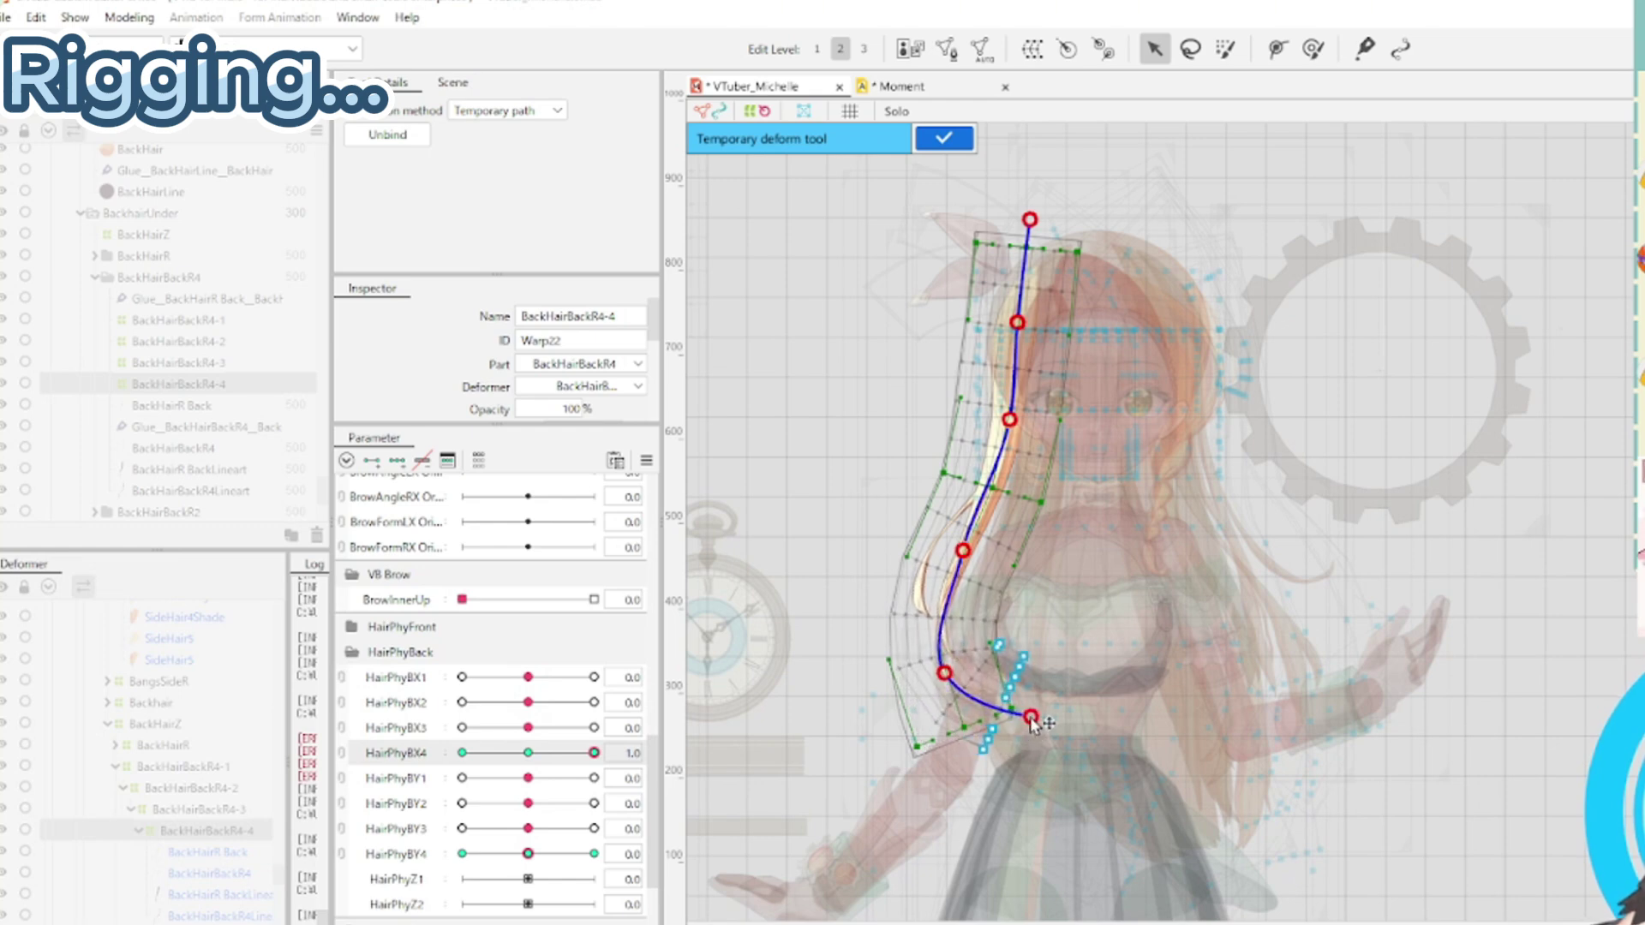
{"action": "left_click", "coordinate": [462, 752]}
{"action": "left_click_drag", "start_coordinate": [524, 753], "coordinate": [609, 778]}
{"action": "left_click_drag", "start_coordinate": [944, 674], "coordinate": [952, 669]}
Set HairPhyBX4 to -1.0 and draw a new temporary path from the strand tip up to its root
{"action": "left_click_drag", "start_coordinate": [594, 753], "coordinate": [439, 776]}
{"action": "key", "text": "Escape"}
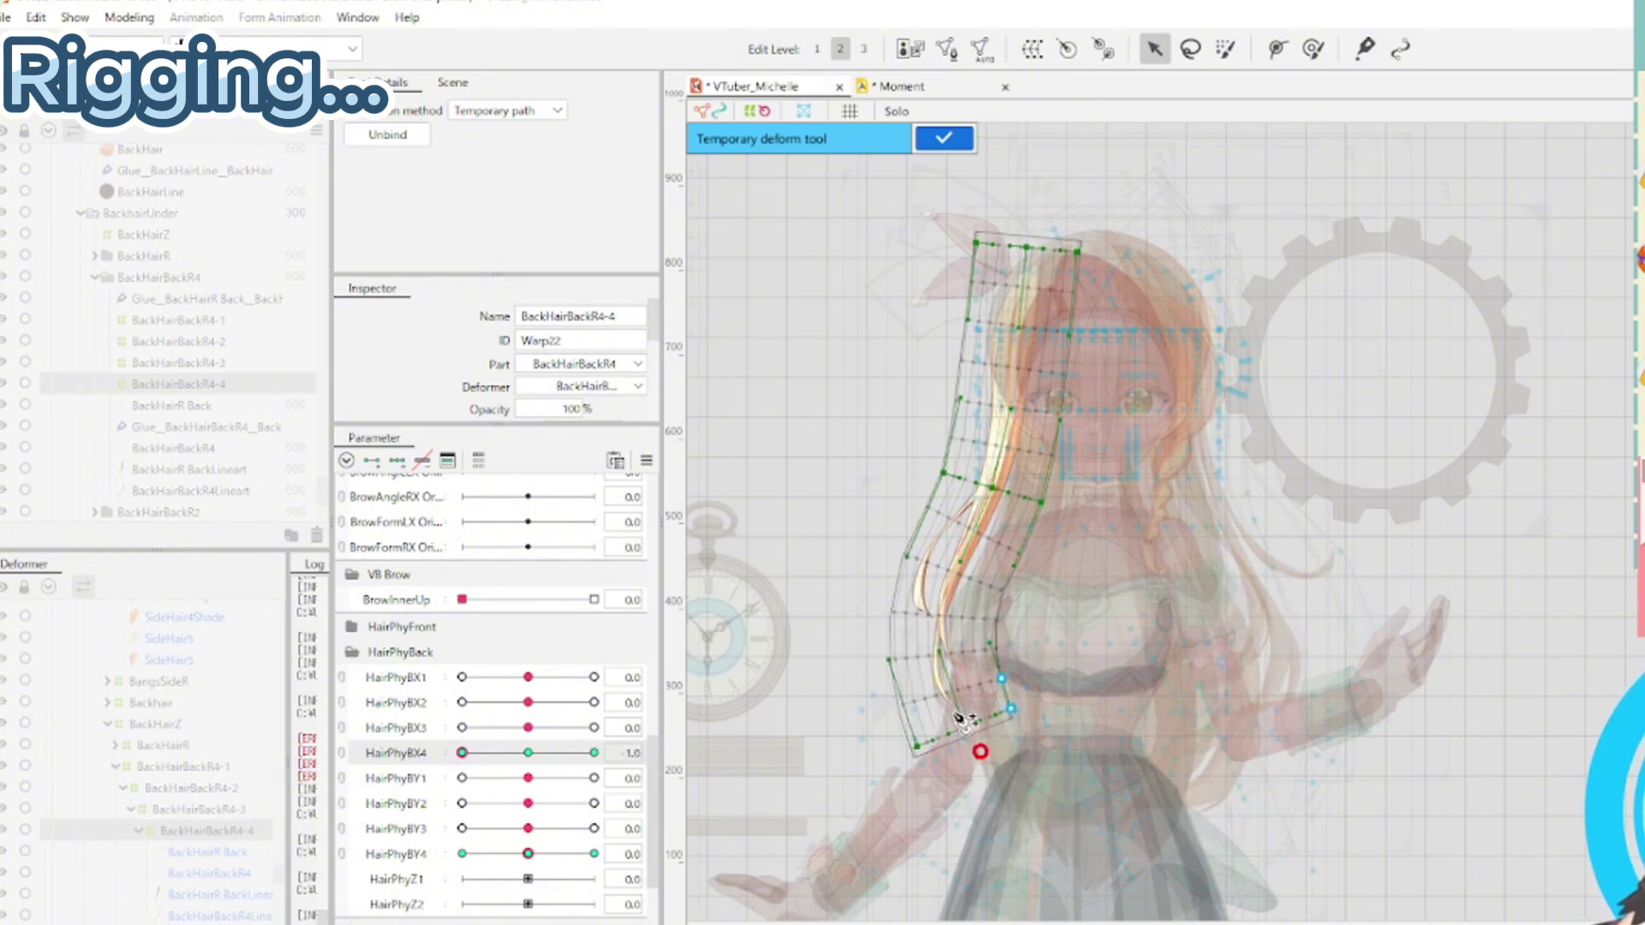
{"action": "left_click", "coordinate": [954, 569]}
{"action": "left_click", "coordinate": [1000, 449]}
{"action": "left_click", "coordinate": [1018, 327]}
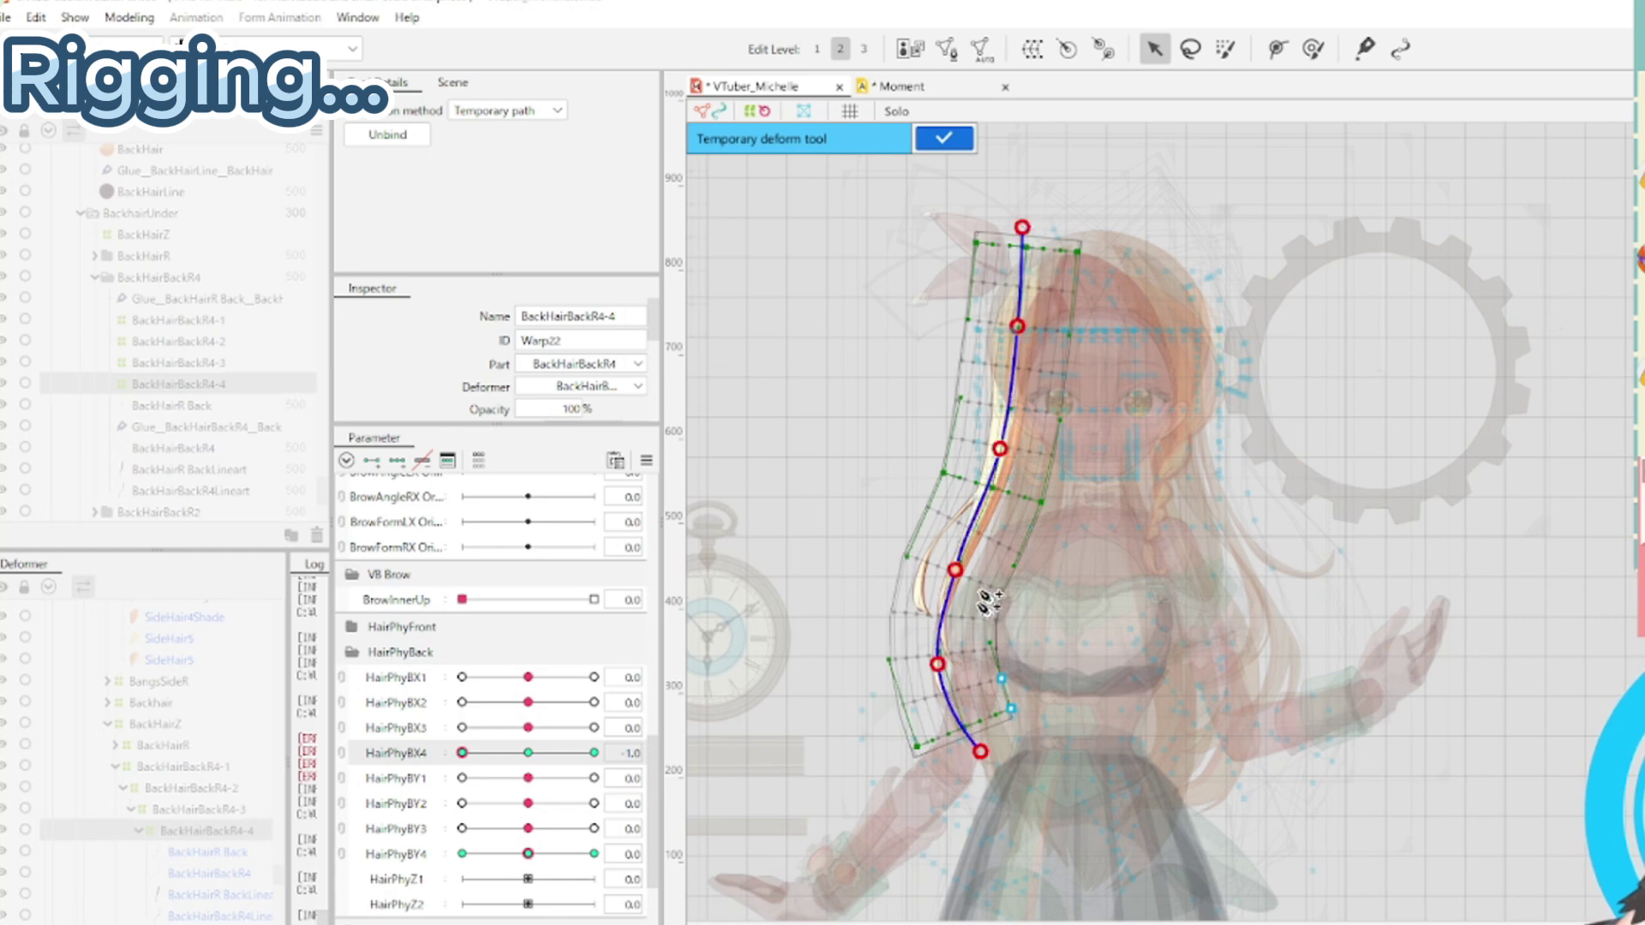
Swing the two lowest path points of BackHairBackR4-4 away from the body and preview the HairPhyBX4 motion
{"action": "left_click_drag", "start_coordinate": [991, 756], "coordinate": [910, 770]}
{"action": "left_click_drag", "start_coordinate": [527, 752], "coordinate": [439, 838]}
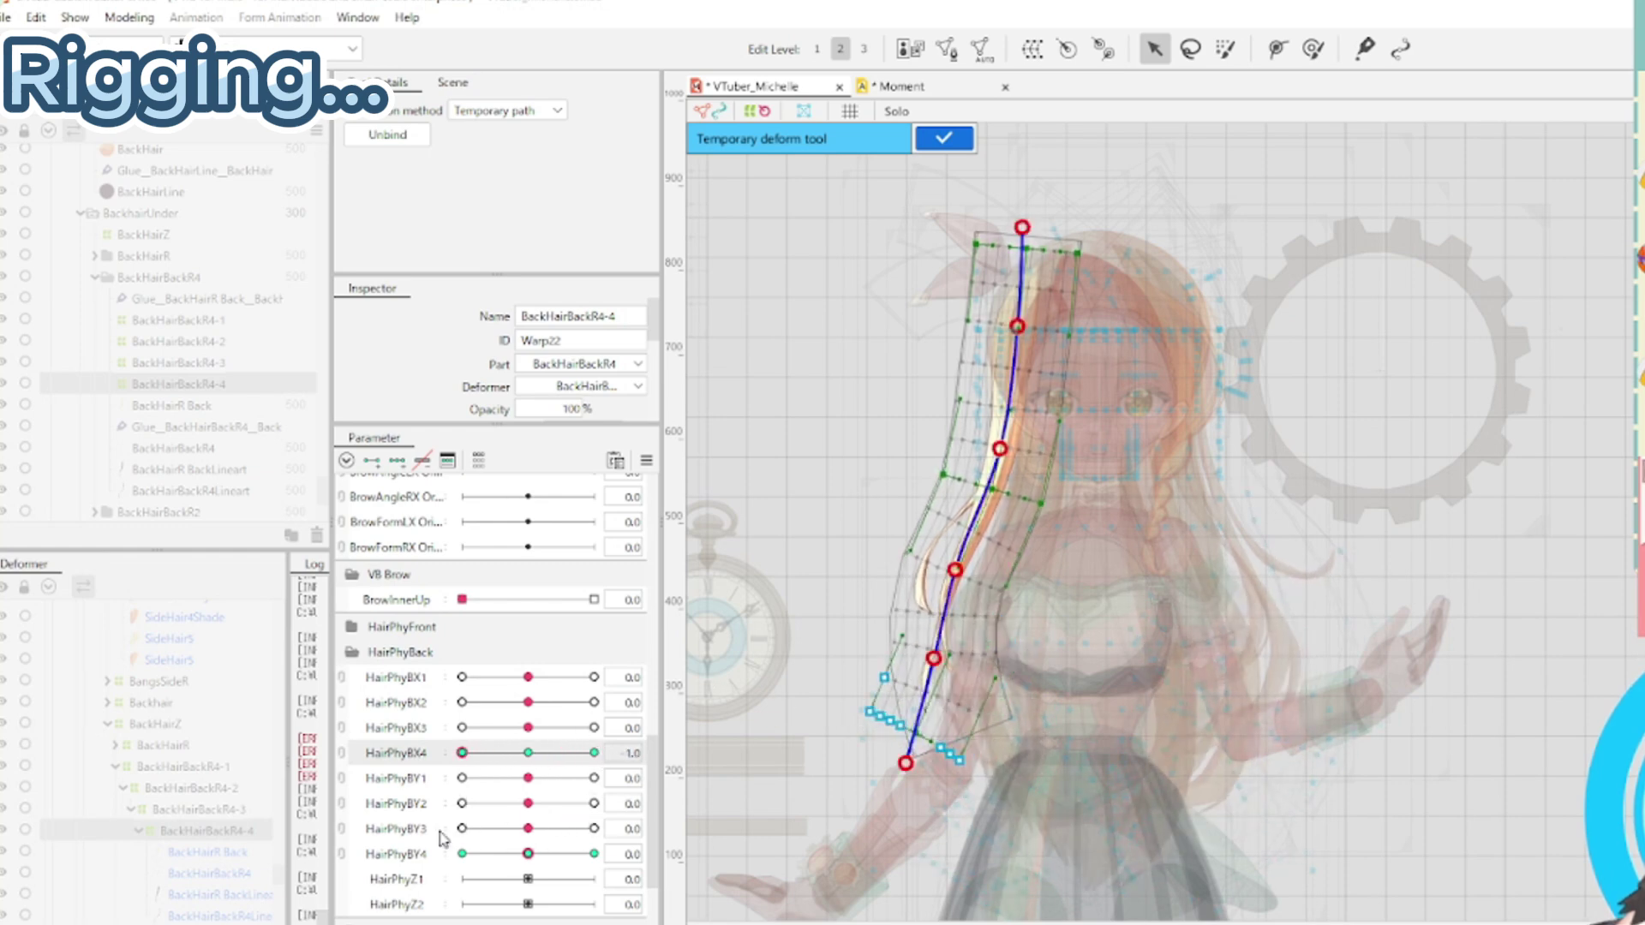
{"action": "left_click_drag", "start_coordinate": [939, 665], "coordinate": [933, 663]}
{"action": "left_click_drag", "start_coordinate": [906, 762], "coordinate": [902, 757]}
{"action": "left_click_drag", "start_coordinate": [528, 753], "coordinate": [579, 785]}
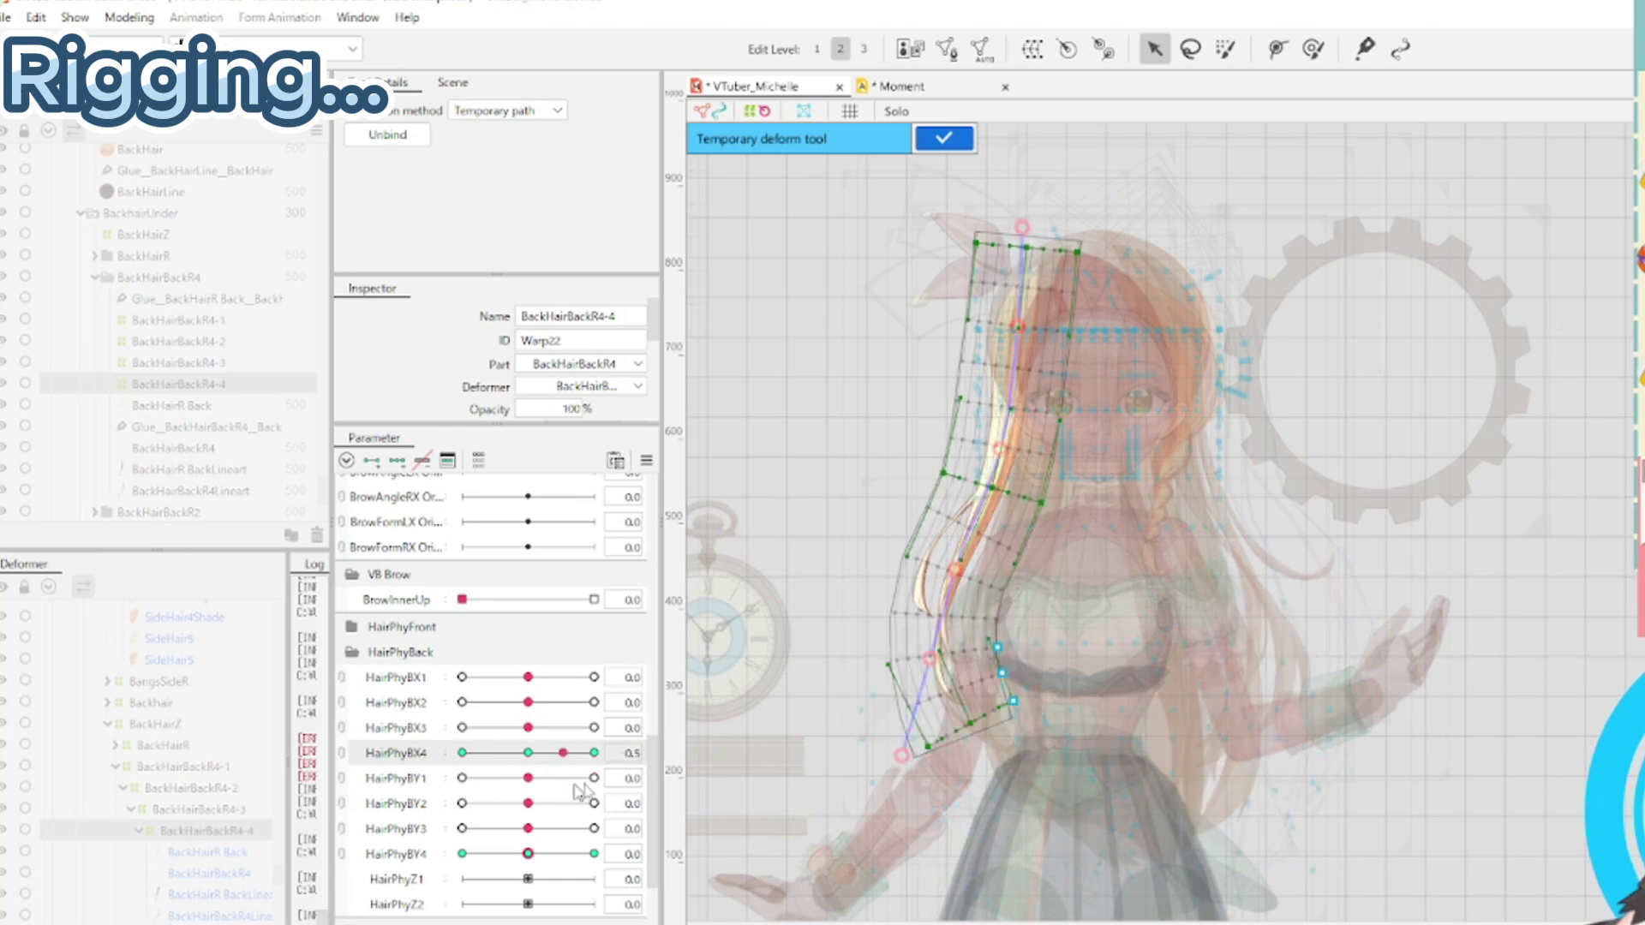
Apply the temporary deformation and reset the parameters to their default values
{"action": "left_click", "coordinate": [594, 752]}
{"action": "left_click", "coordinate": [954, 145]}
{"action": "left_click", "coordinate": [646, 460]}
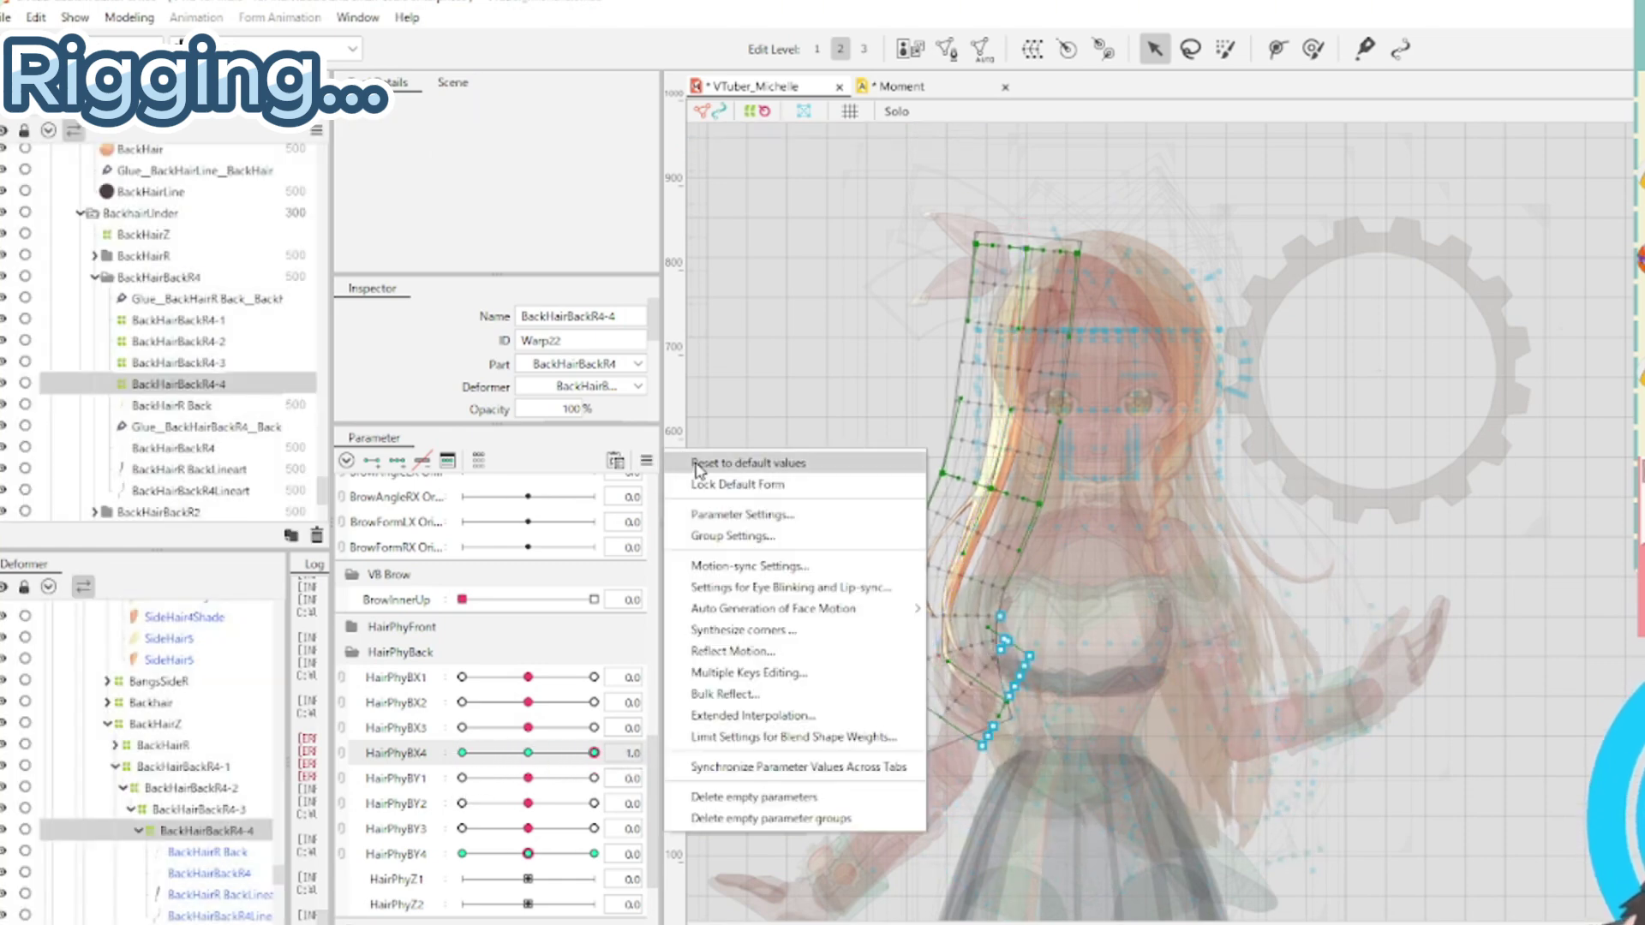
{"action": "left_click", "coordinate": [699, 467]}
Select the BackHairBackR4-3 deformer, add three keys on HairPhyBX3, and set that parameter to 1.0
{"action": "left_click", "coordinate": [242, 811]}
{"action": "left_click", "coordinate": [394, 727]}
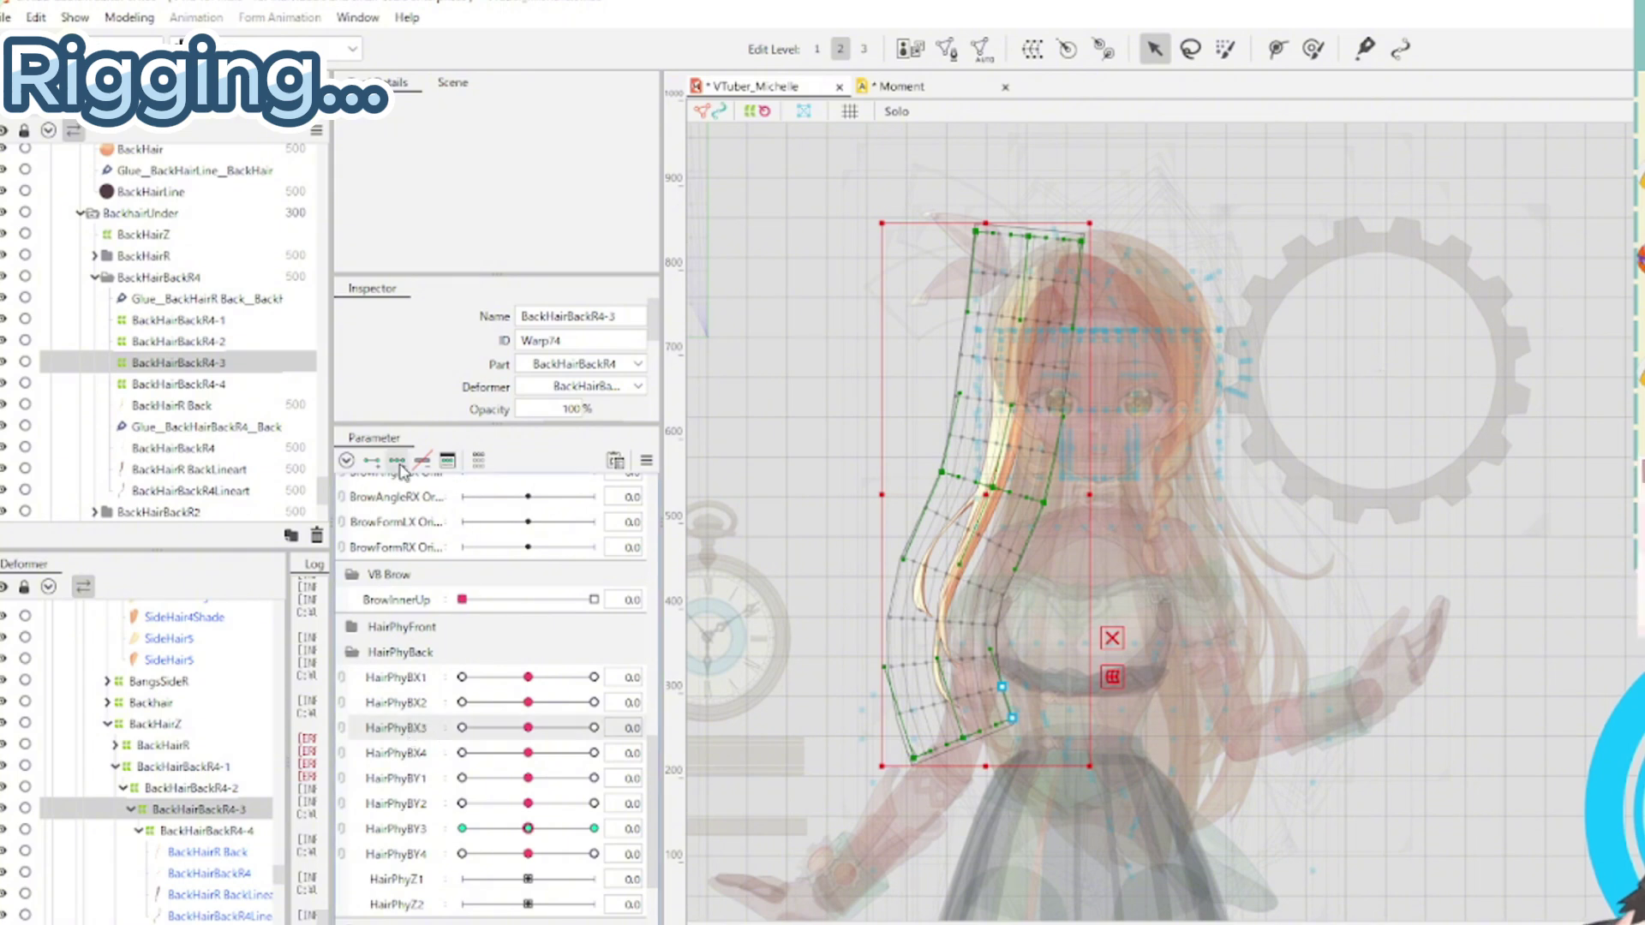
{"action": "scroll", "coordinate": [948, 631], "scroll_direction": "down", "scroll_amount": 2}
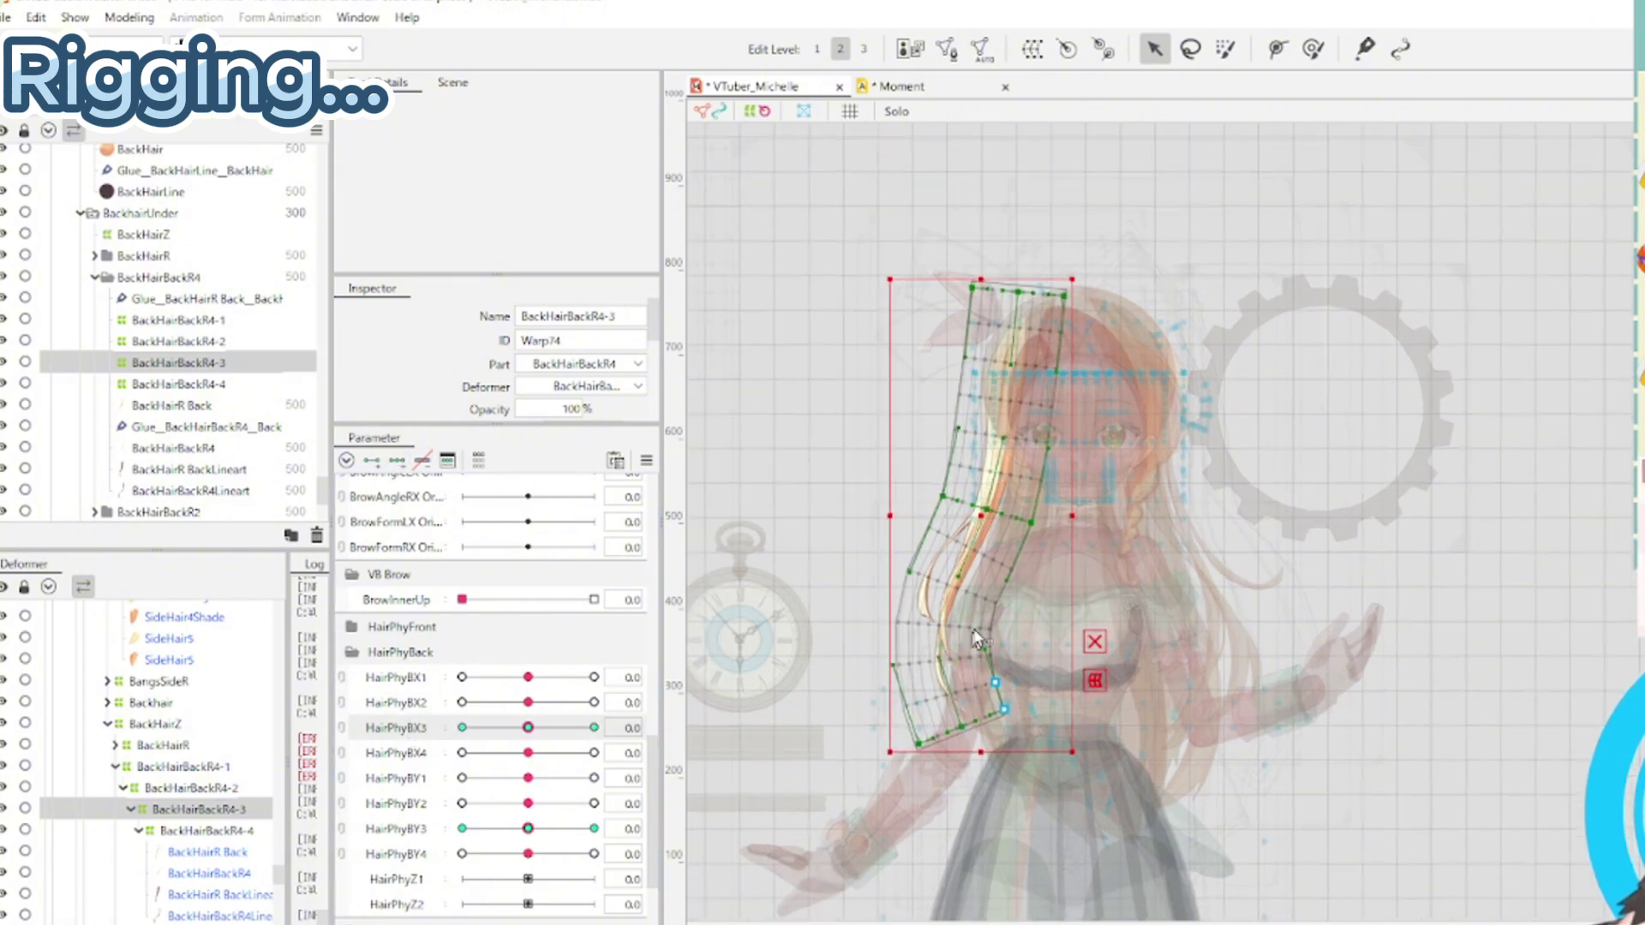
{"action": "key", "text": "ctrl+t"}
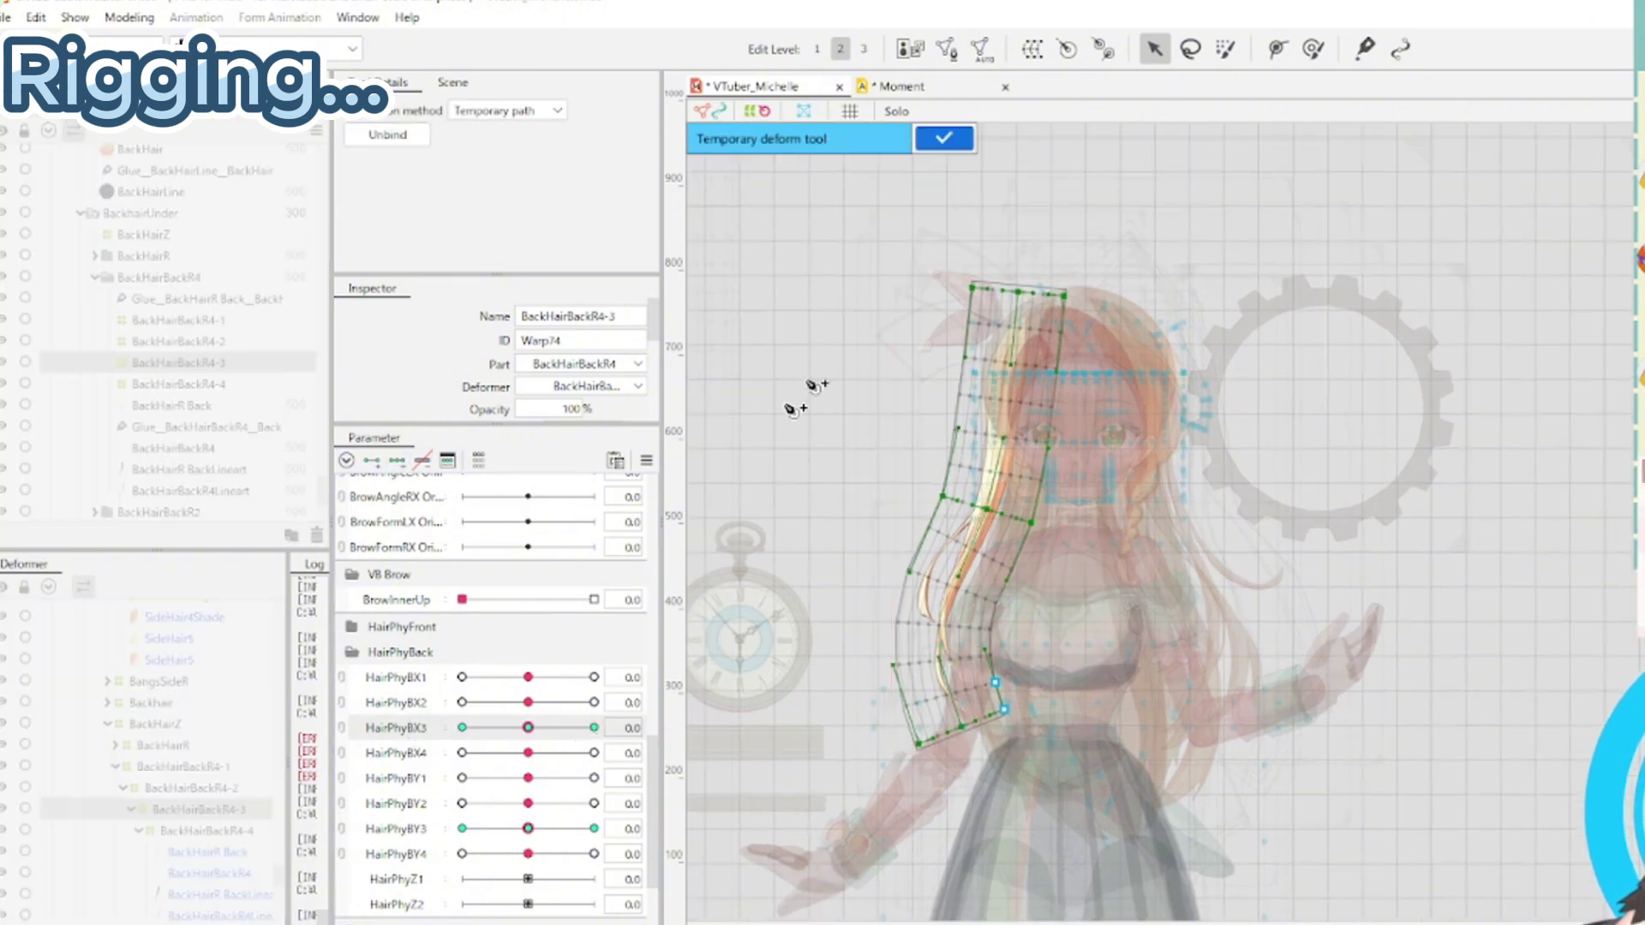
{"action": "left_click", "coordinate": [943, 138]}
{"action": "left_click_drag", "start_coordinate": [528, 728], "coordinate": [752, 748]}
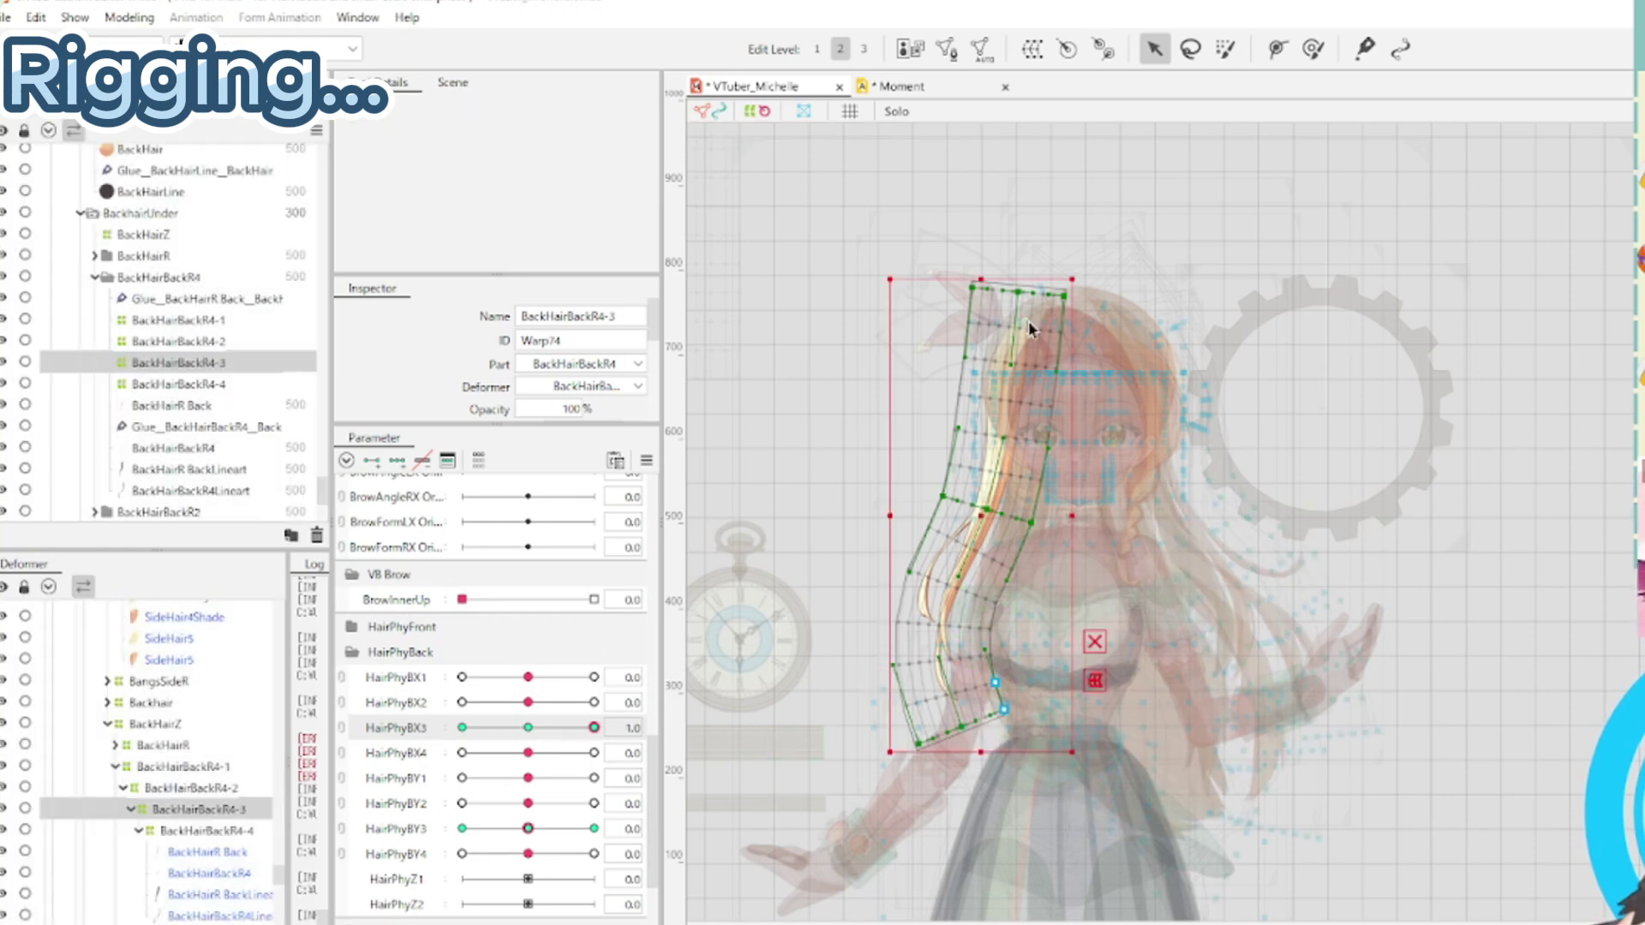
Draw a temporary path along BackHairBackR4-3 and bend its middle and lower points towards the body at HairPhyBX3 1.0
{"action": "key", "text": "ctrl+t"}
{"action": "left_click", "coordinate": [967, 561]}
{"action": "left_click", "coordinate": [1004, 417]}
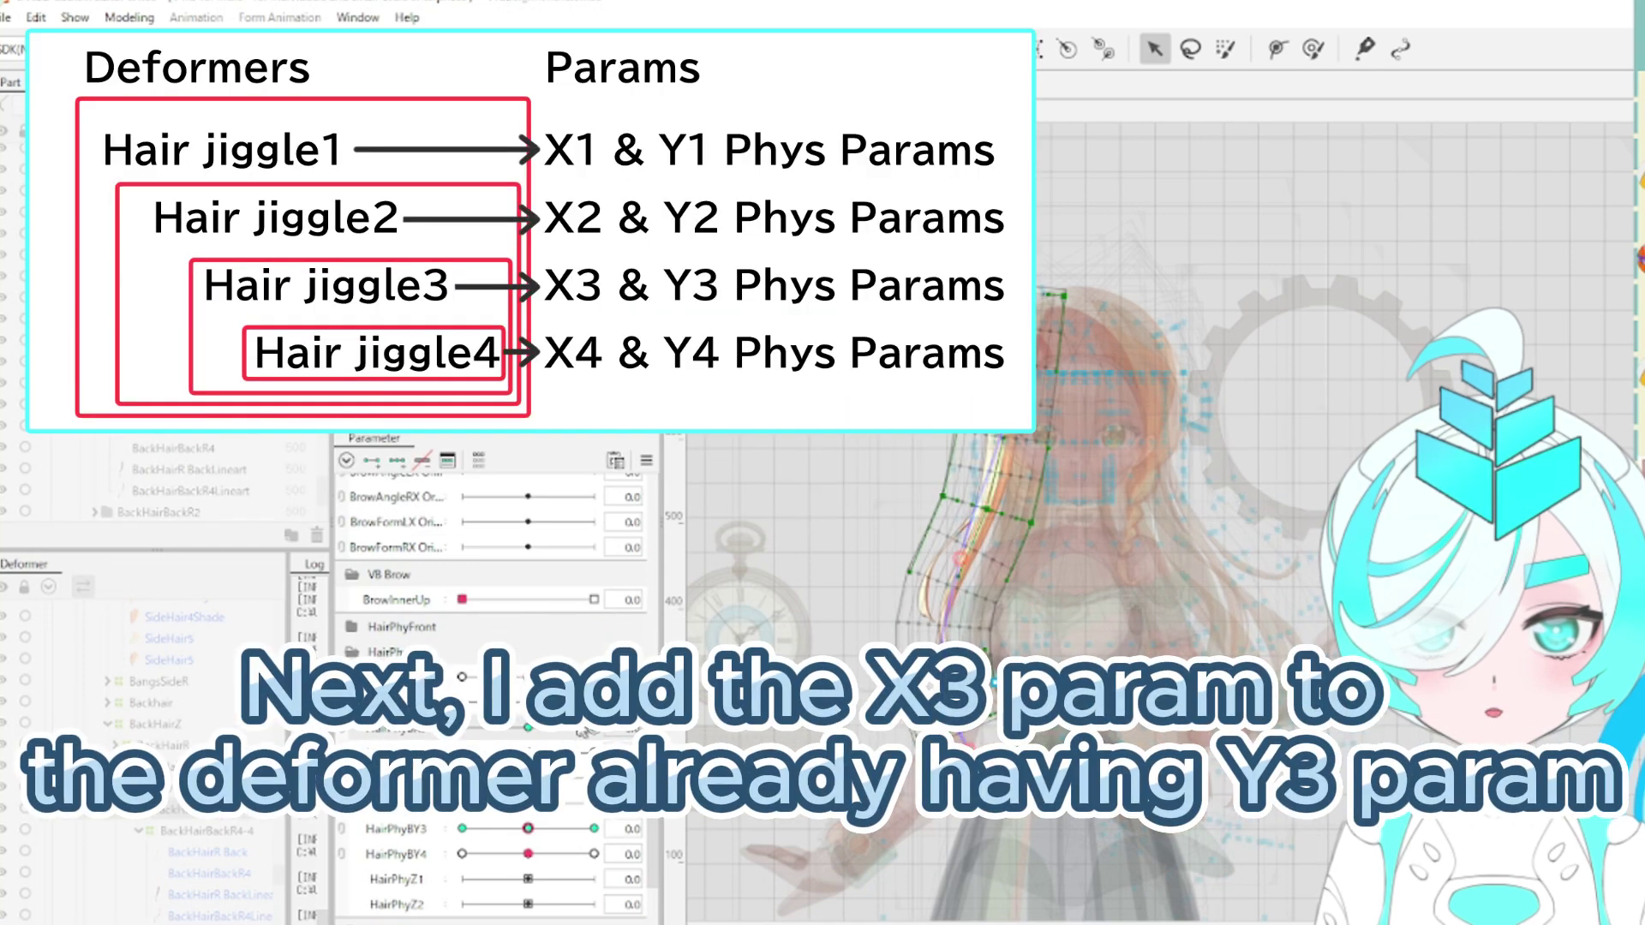
{"action": "left_click_drag", "start_coordinate": [585, 729], "coordinate": [593, 728]}
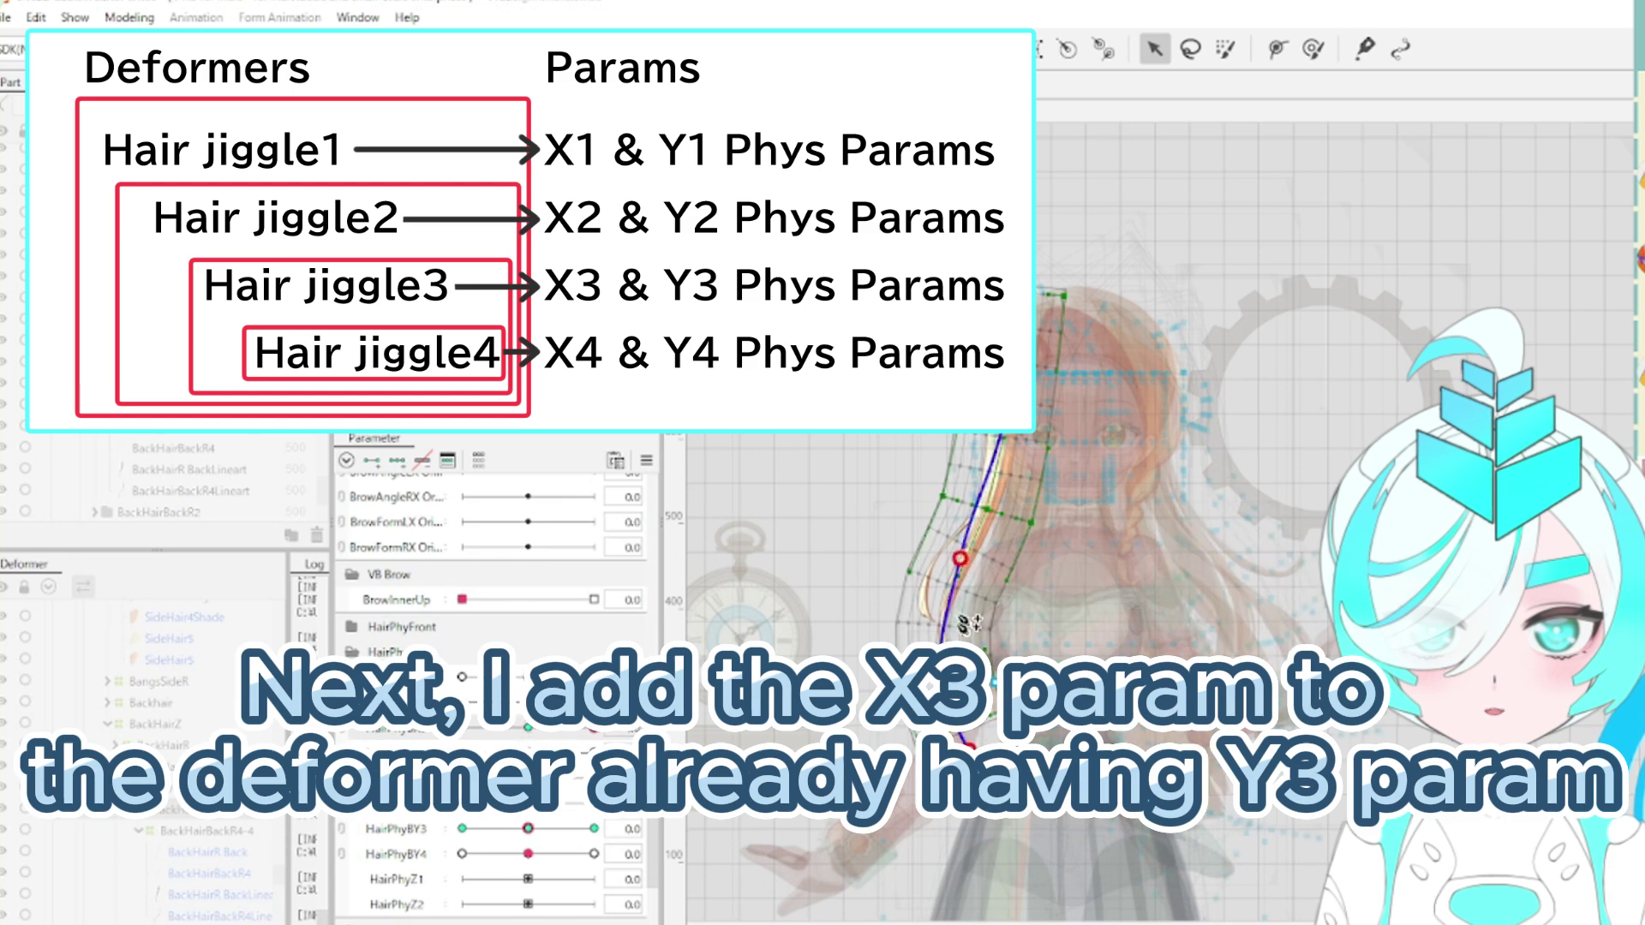
{"action": "left_click_drag", "start_coordinate": [959, 557], "coordinate": [967, 561]}
{"action": "left_click_drag", "start_coordinate": [969, 668], "coordinate": [985, 669]}
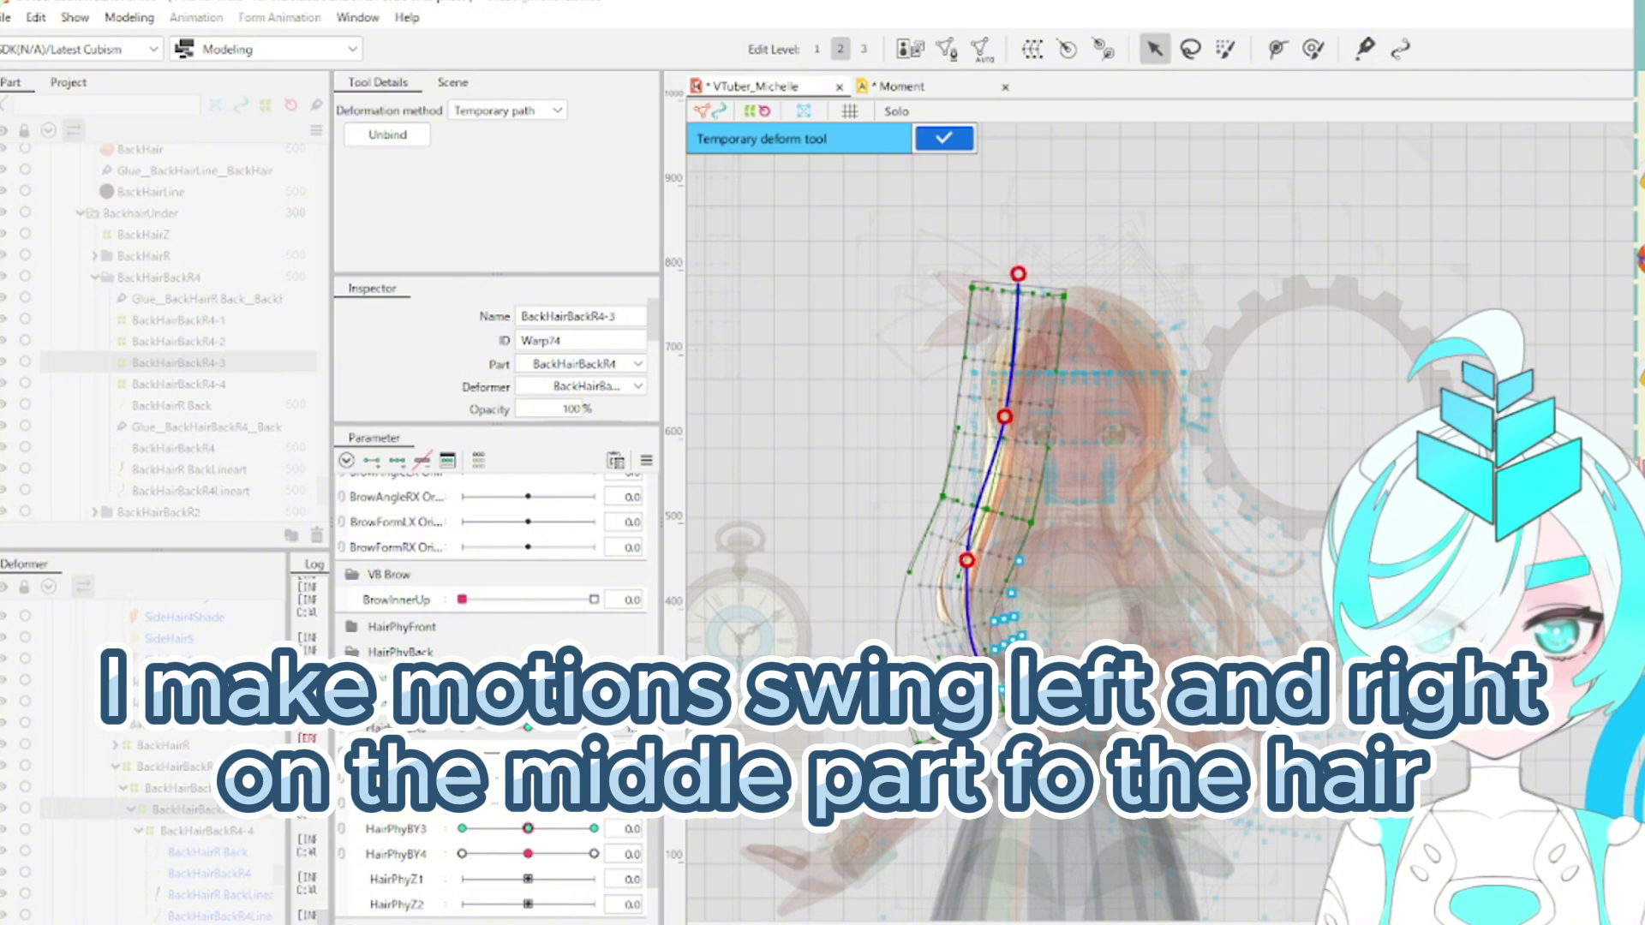
Set HairPhyBX3 to -1.0, draw a new temporary path, and swing its lower points away from the body
{"action": "left_click", "coordinate": [462, 728]}
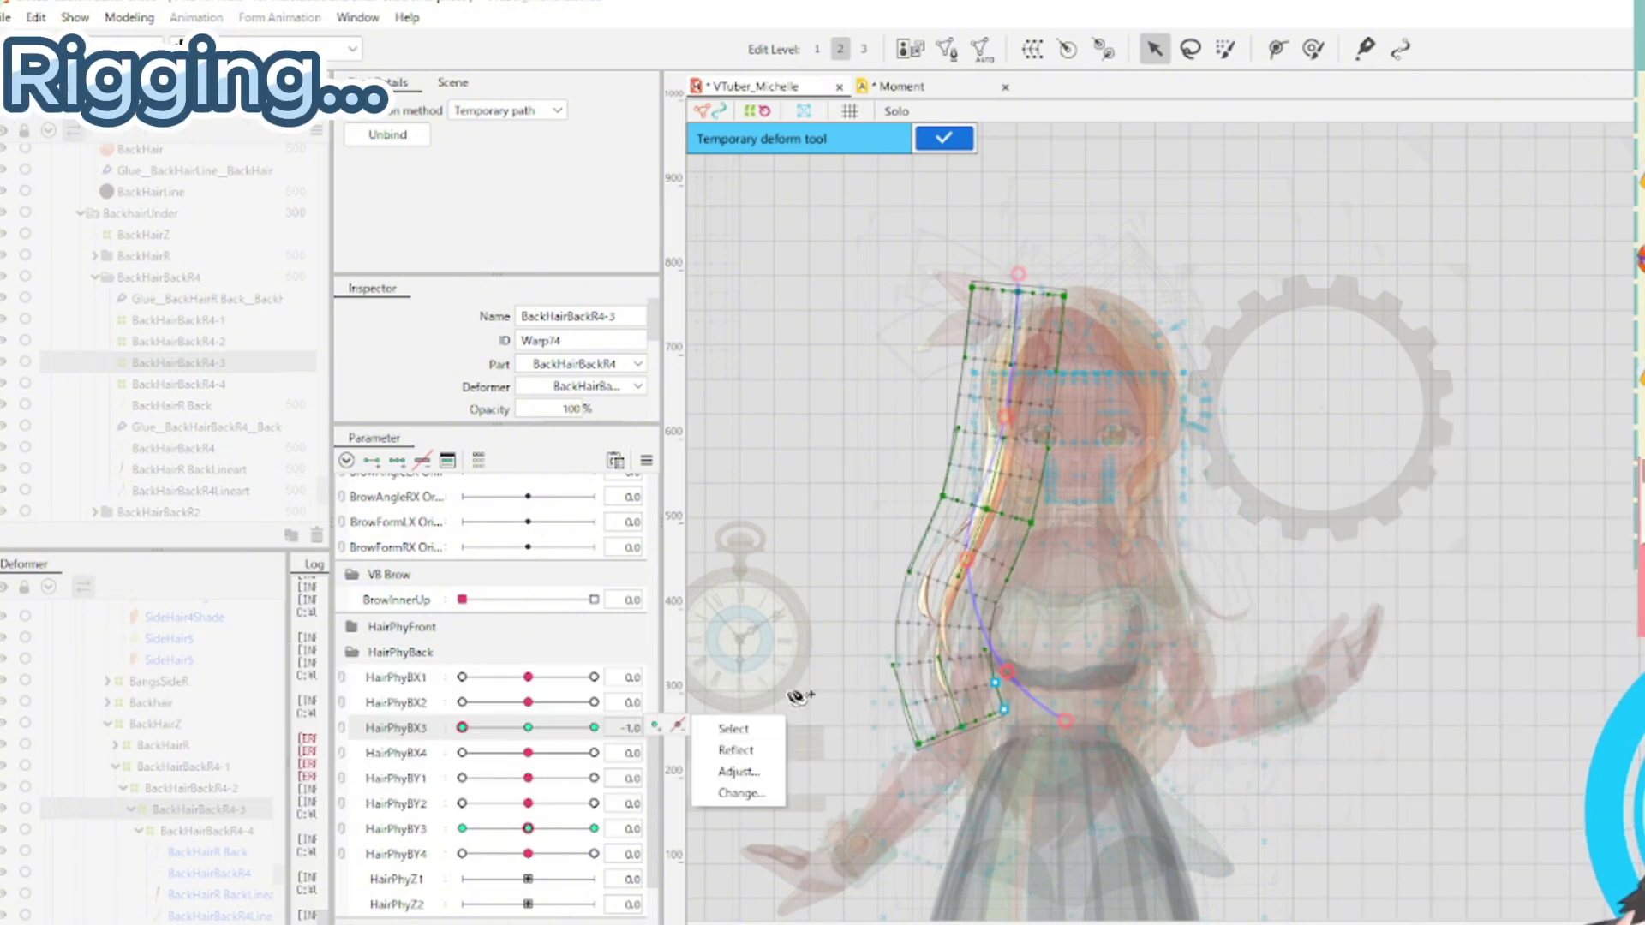
{"action": "key", "text": "Escape"}
{"action": "left_click", "coordinate": [975, 742]}
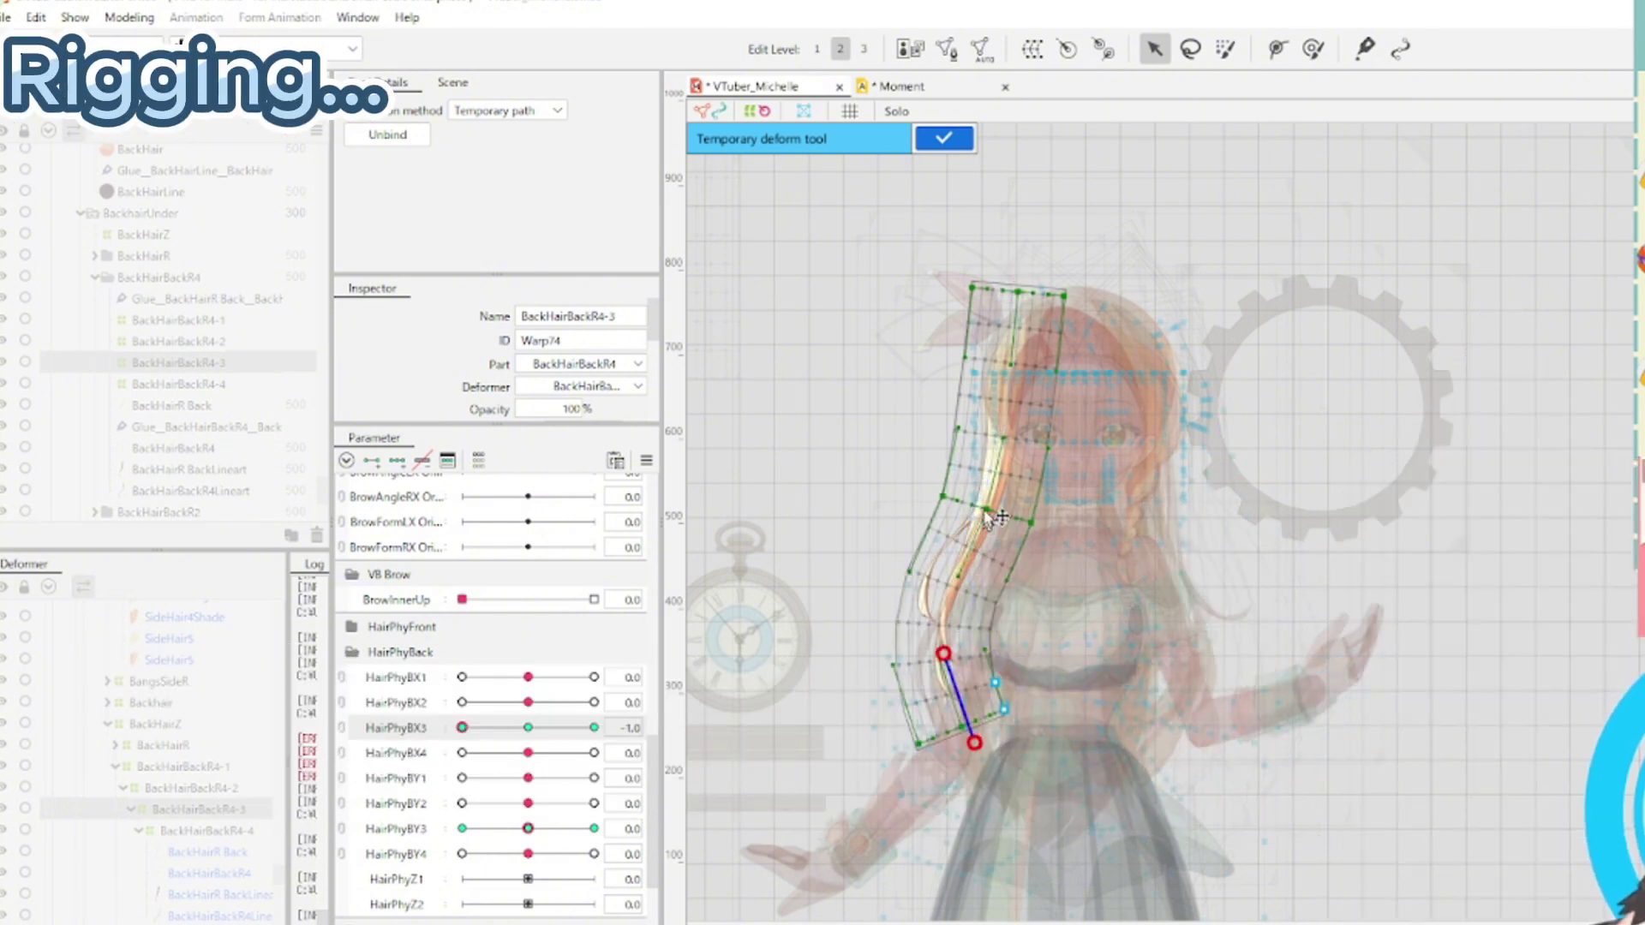
{"action": "left_click_drag", "start_coordinate": [943, 654], "coordinate": [907, 641]}
{"action": "left_click_drag", "start_coordinate": [465, 727], "coordinate": [426, 799]}
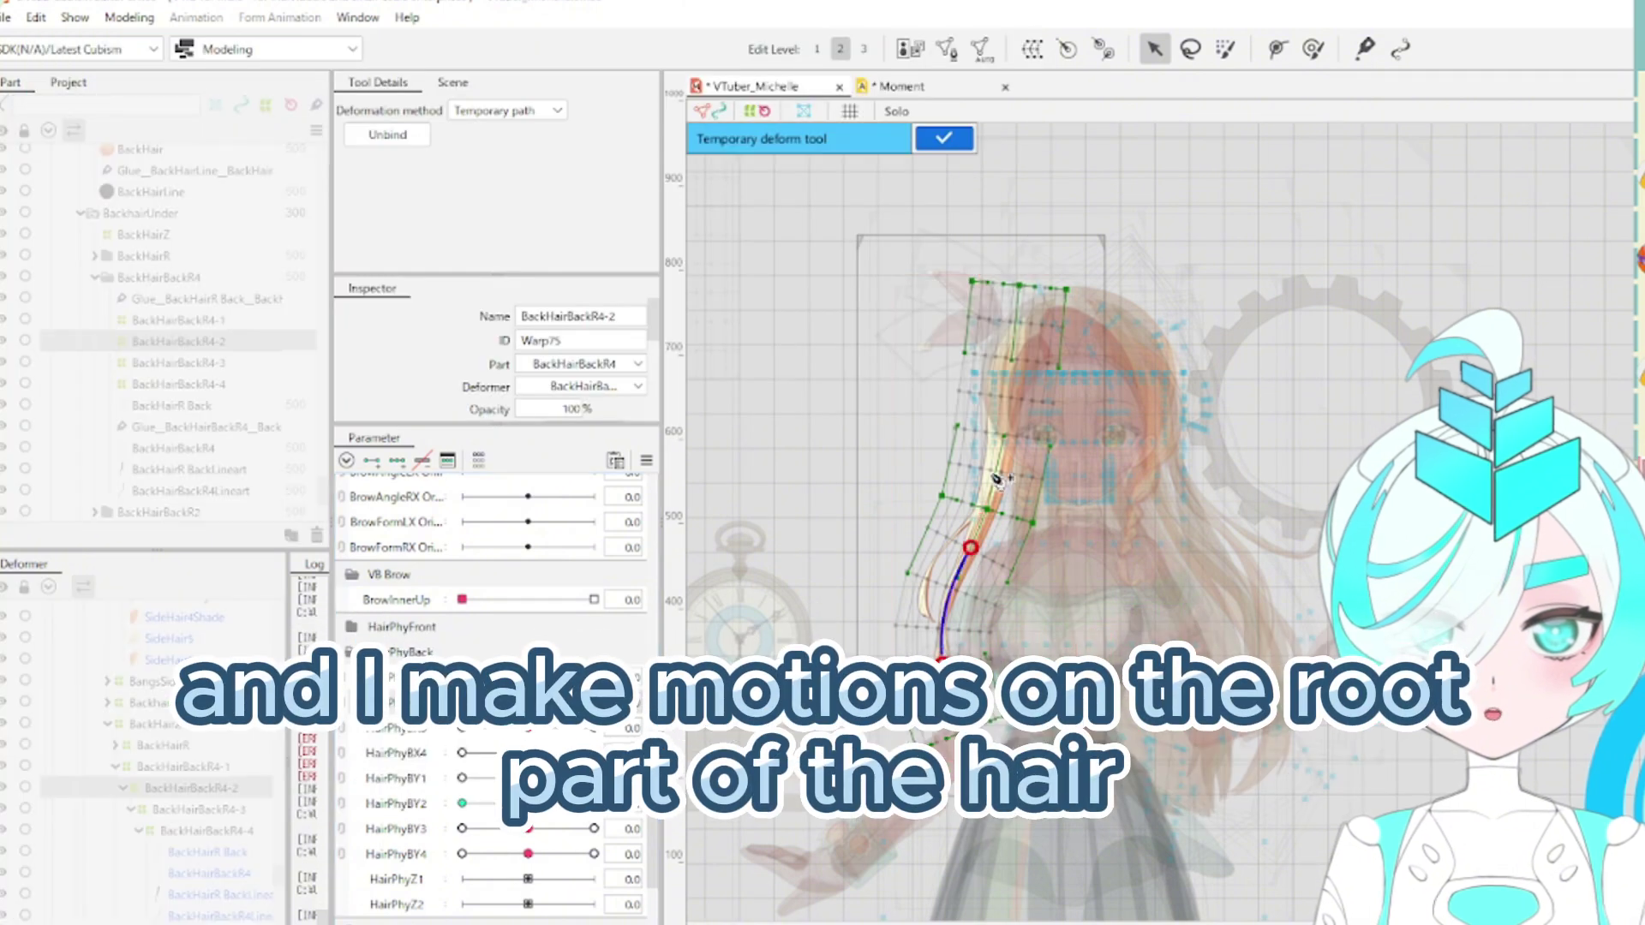
Extend the temporary path on BackHairBackR4-2 up the strand to just above its root
{"action": "left_click", "coordinate": [1005, 426]}
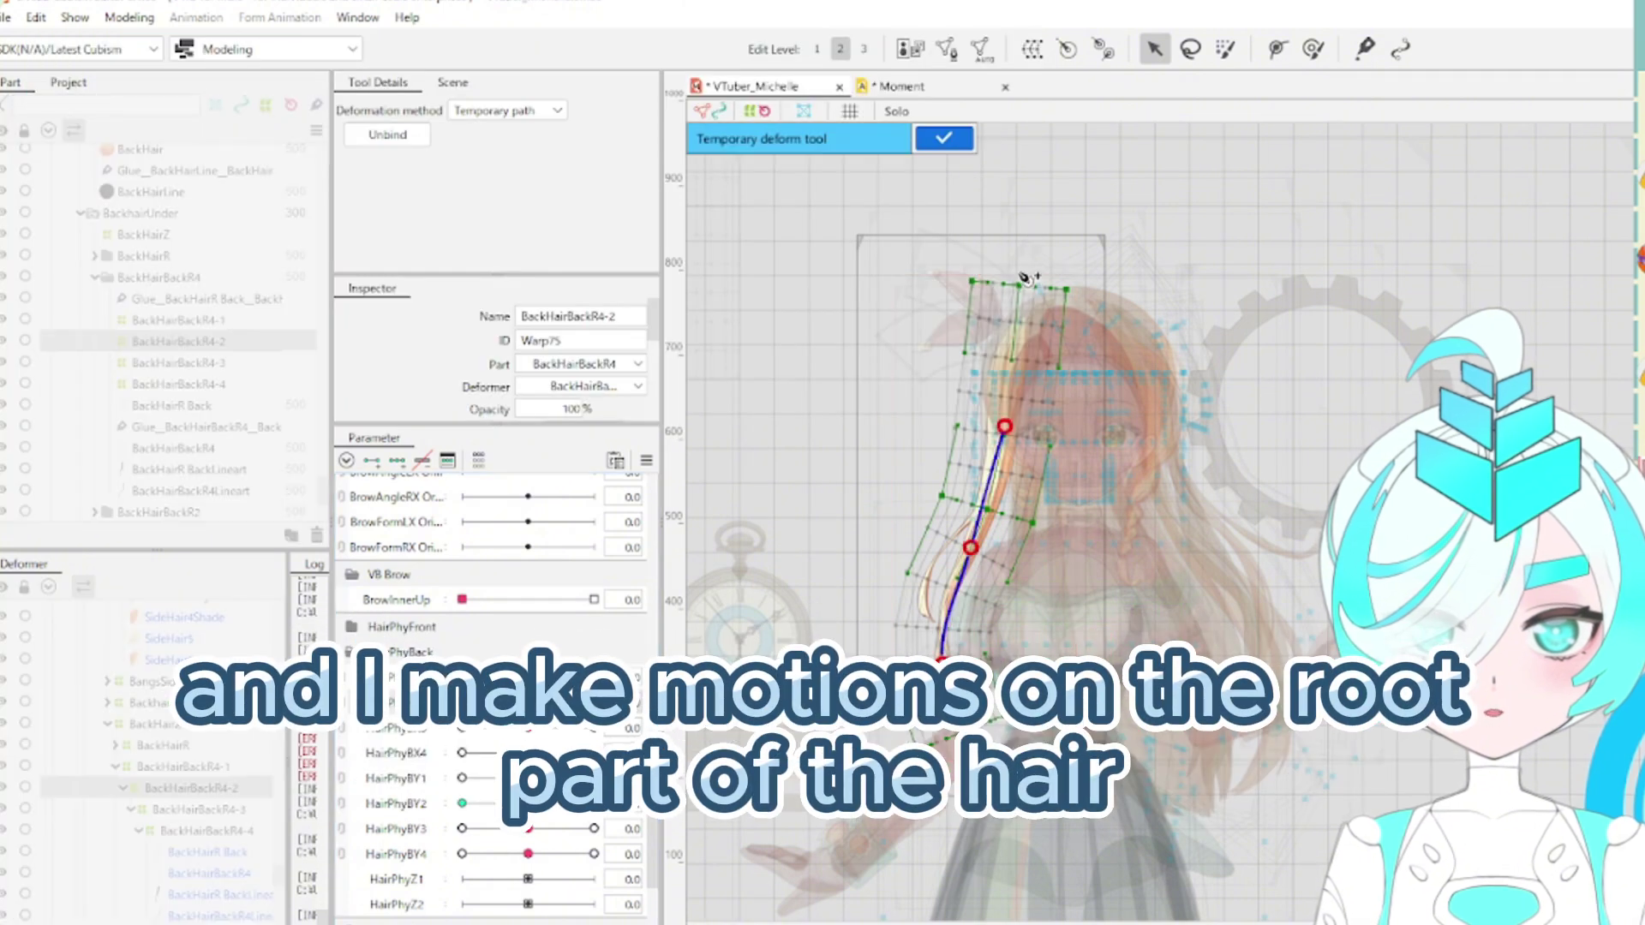
{"action": "left_click", "coordinate": [1013, 348]}
{"action": "left_click", "coordinate": [1024, 262]}
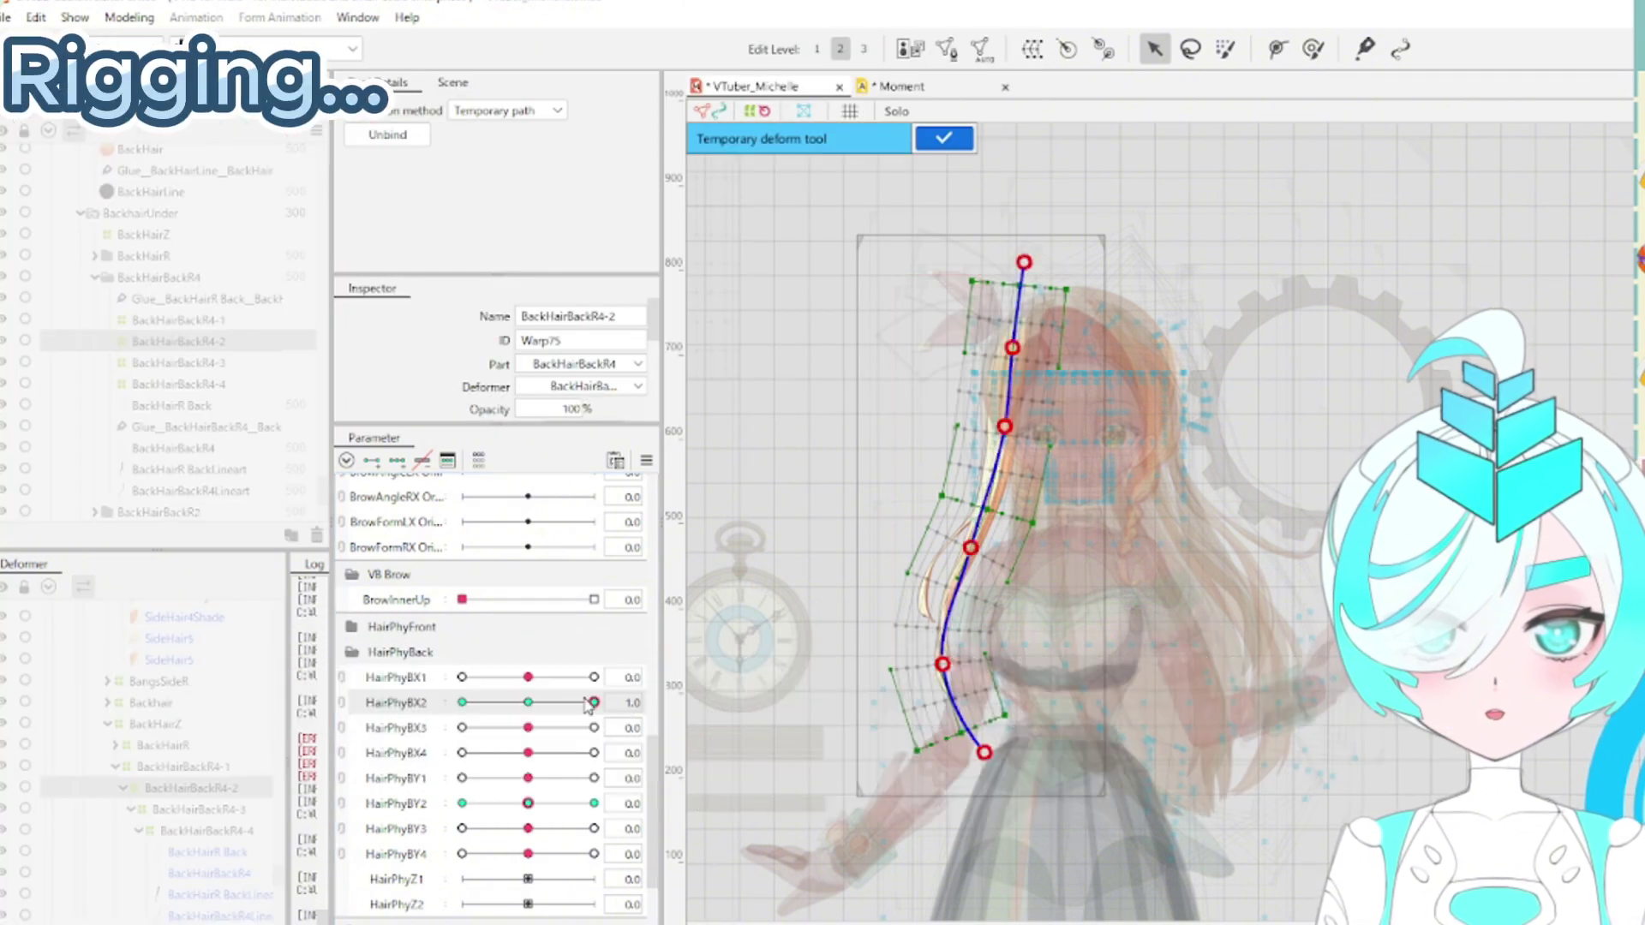
Swing the path points of BackHairBackR4-2 from near the root down to the tip towards the body at HairPhyBX2 1.0
{"action": "left_click_drag", "start_coordinate": [1007, 440], "coordinate": [1010, 438]}
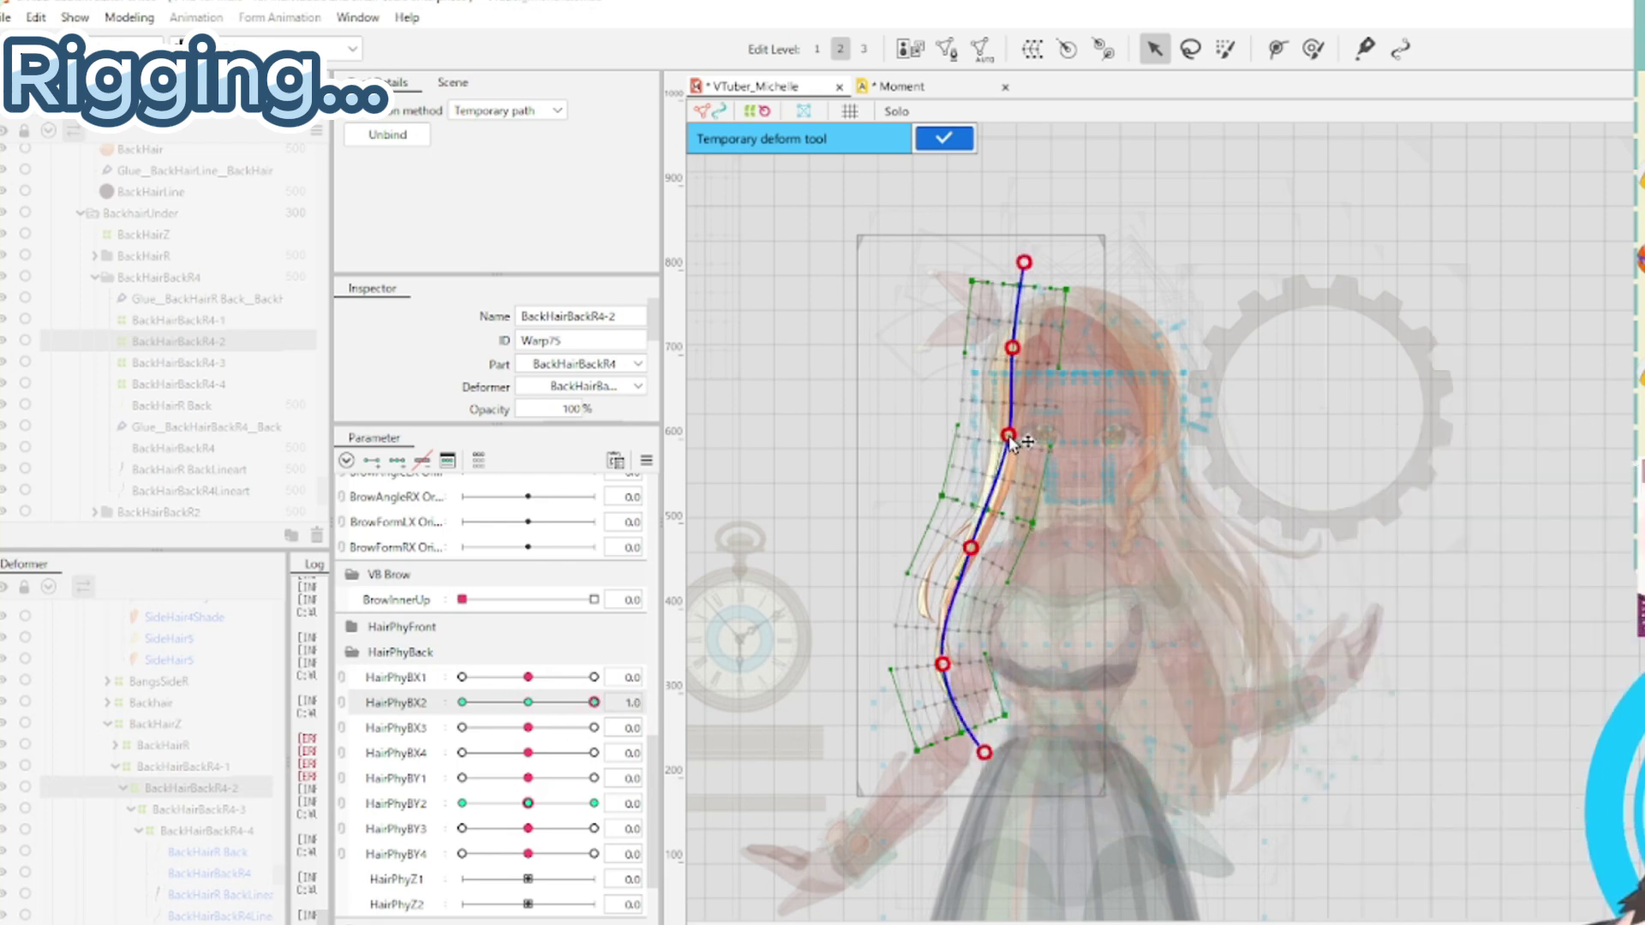
{"action": "left_click_drag", "start_coordinate": [970, 547], "coordinate": [996, 548]}
{"action": "left_click_drag", "start_coordinate": [942, 664], "coordinate": [987, 664]}
{"action": "left_click", "coordinate": [979, 764]}
{"action": "key", "text": "ctrl+z"}
{"action": "left_click_drag", "start_coordinate": [984, 752], "coordinate": [1048, 737]}
{"action": "left_click_drag", "start_coordinate": [988, 665], "coordinate": [1009, 666]}
{"action": "left_click_drag", "start_coordinate": [1055, 737], "coordinate": [1027, 664]}
Set HairPhyBX2 to -1.0 and swing the path points below the root of BackHairBackR4-2 away from the body
{"action": "left_click_drag", "start_coordinate": [594, 703], "coordinate": [462, 702]}
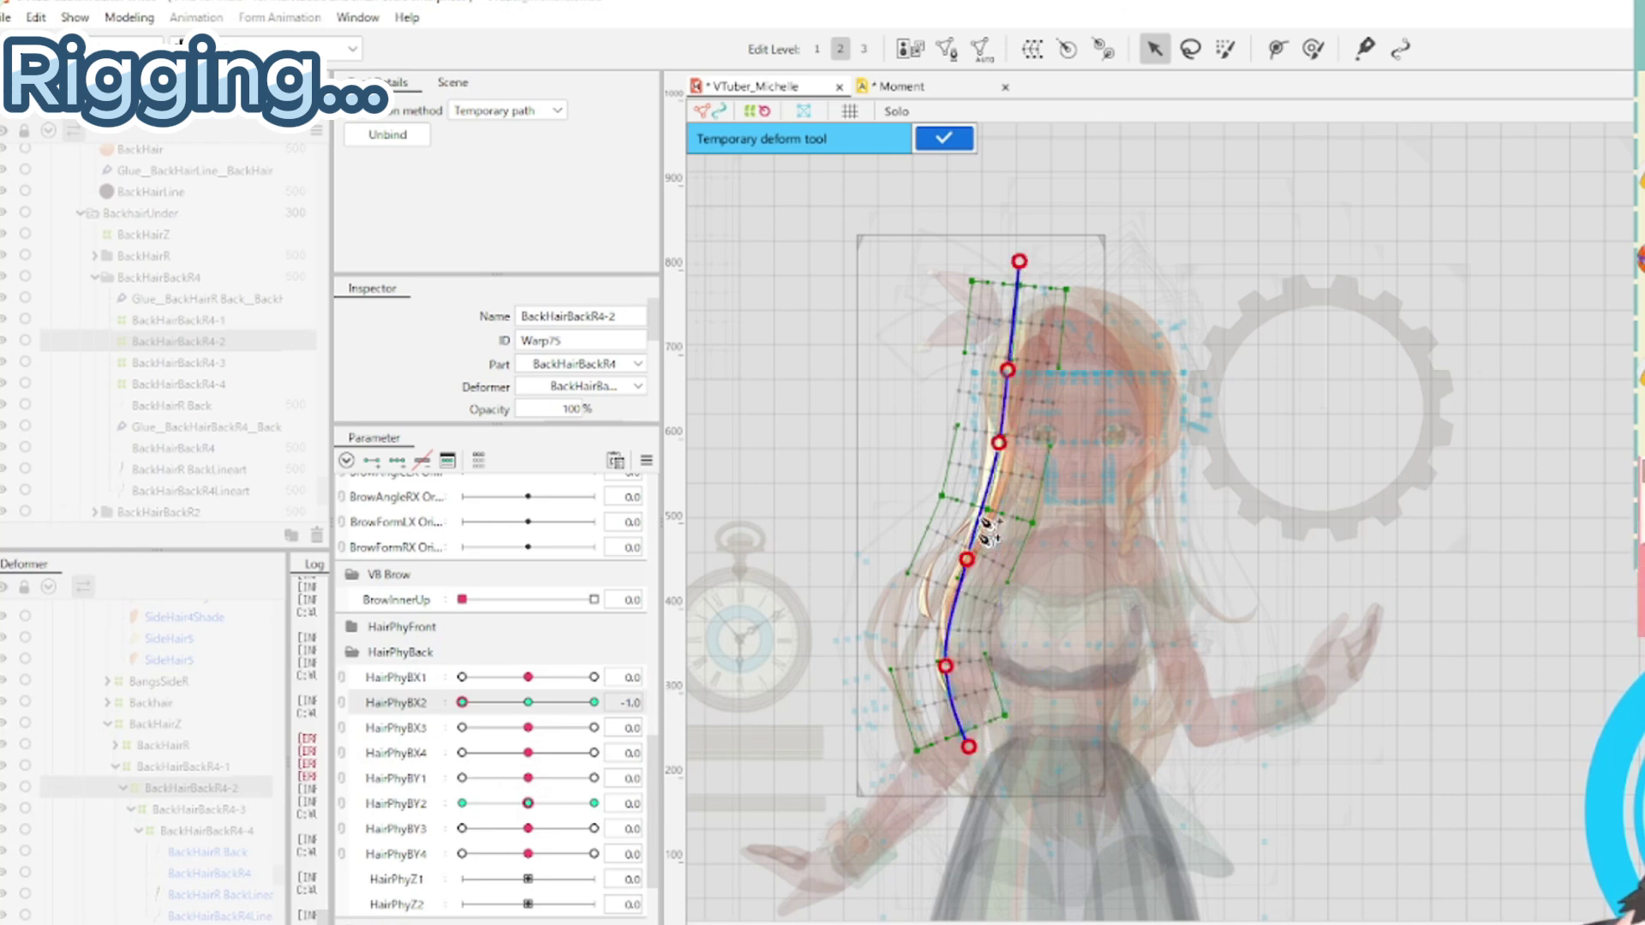
{"action": "left_click_drag", "start_coordinate": [968, 561], "coordinate": [942, 542]}
{"action": "left_click_drag", "start_coordinate": [1001, 444], "coordinate": [990, 445]}
{"action": "left_click_drag", "start_coordinate": [946, 667], "coordinate": [904, 658]}
{"action": "left_click_drag", "start_coordinate": [942, 547], "coordinate": [938, 544]}
{"action": "left_click_drag", "start_coordinate": [904, 657], "coordinate": [881, 652]}
{"action": "left_click_drag", "start_coordinate": [969, 749], "coordinate": [915, 759]}
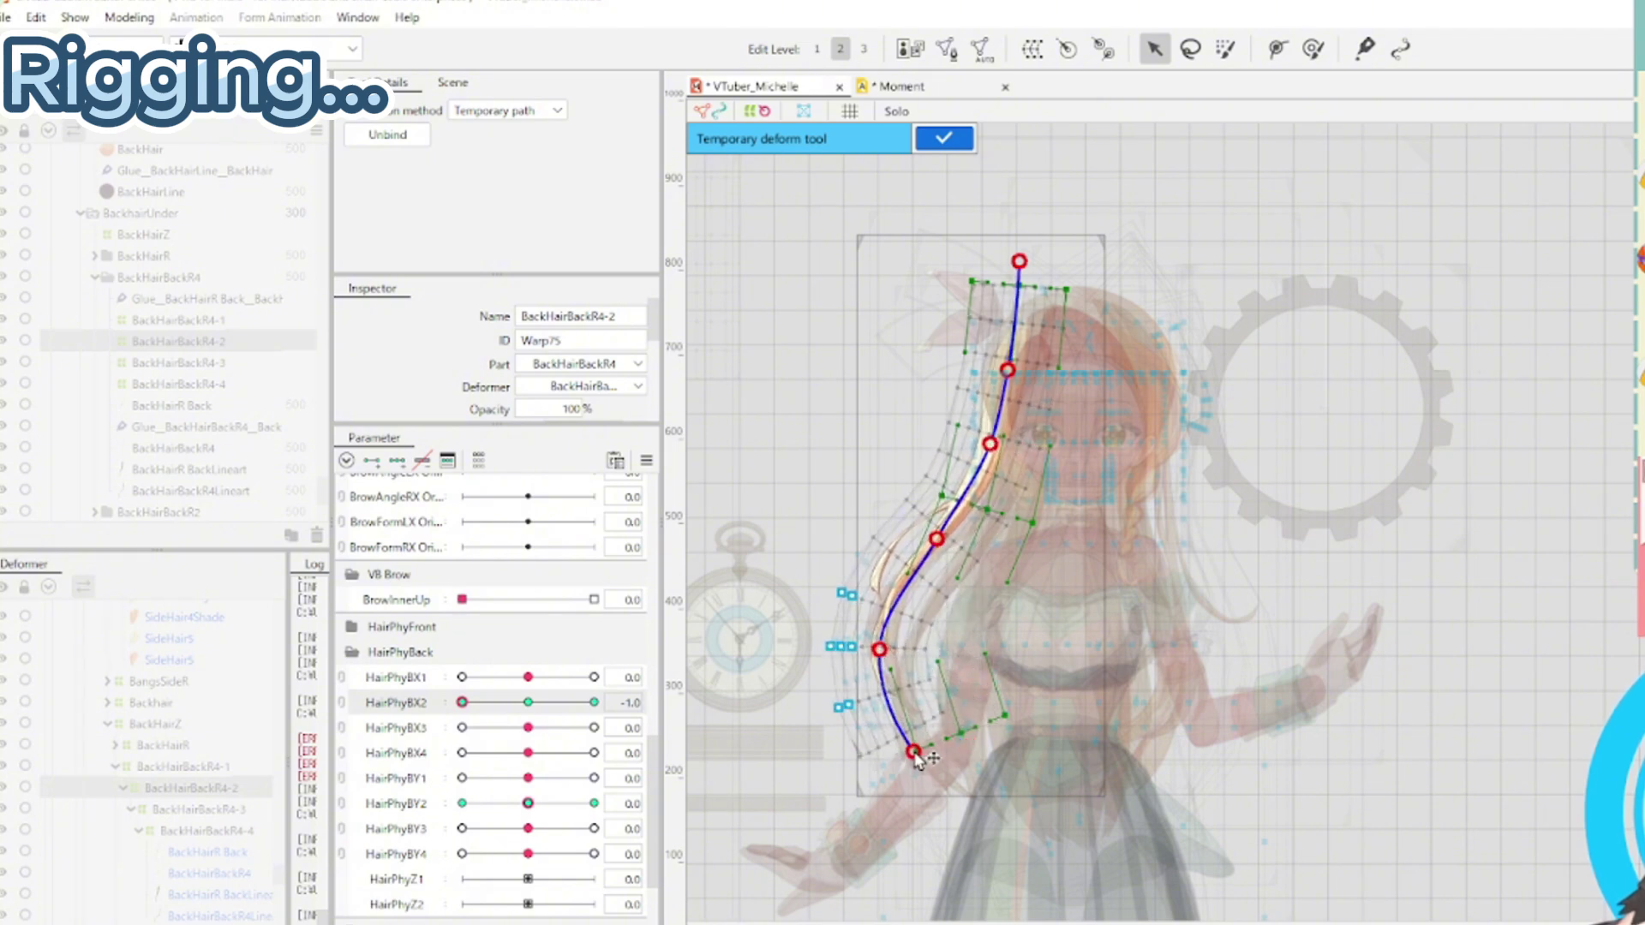
Raise the two lowest path points of BackHairBackR4-2 further outward and apply the temporary deformation
{"action": "left_click_drag", "start_coordinate": [463, 703], "coordinate": [422, 771]}
{"action": "left_click_drag", "start_coordinate": [879, 650], "coordinate": [872, 630]}
{"action": "left_click_drag", "start_coordinate": [915, 754], "coordinate": [882, 736]}
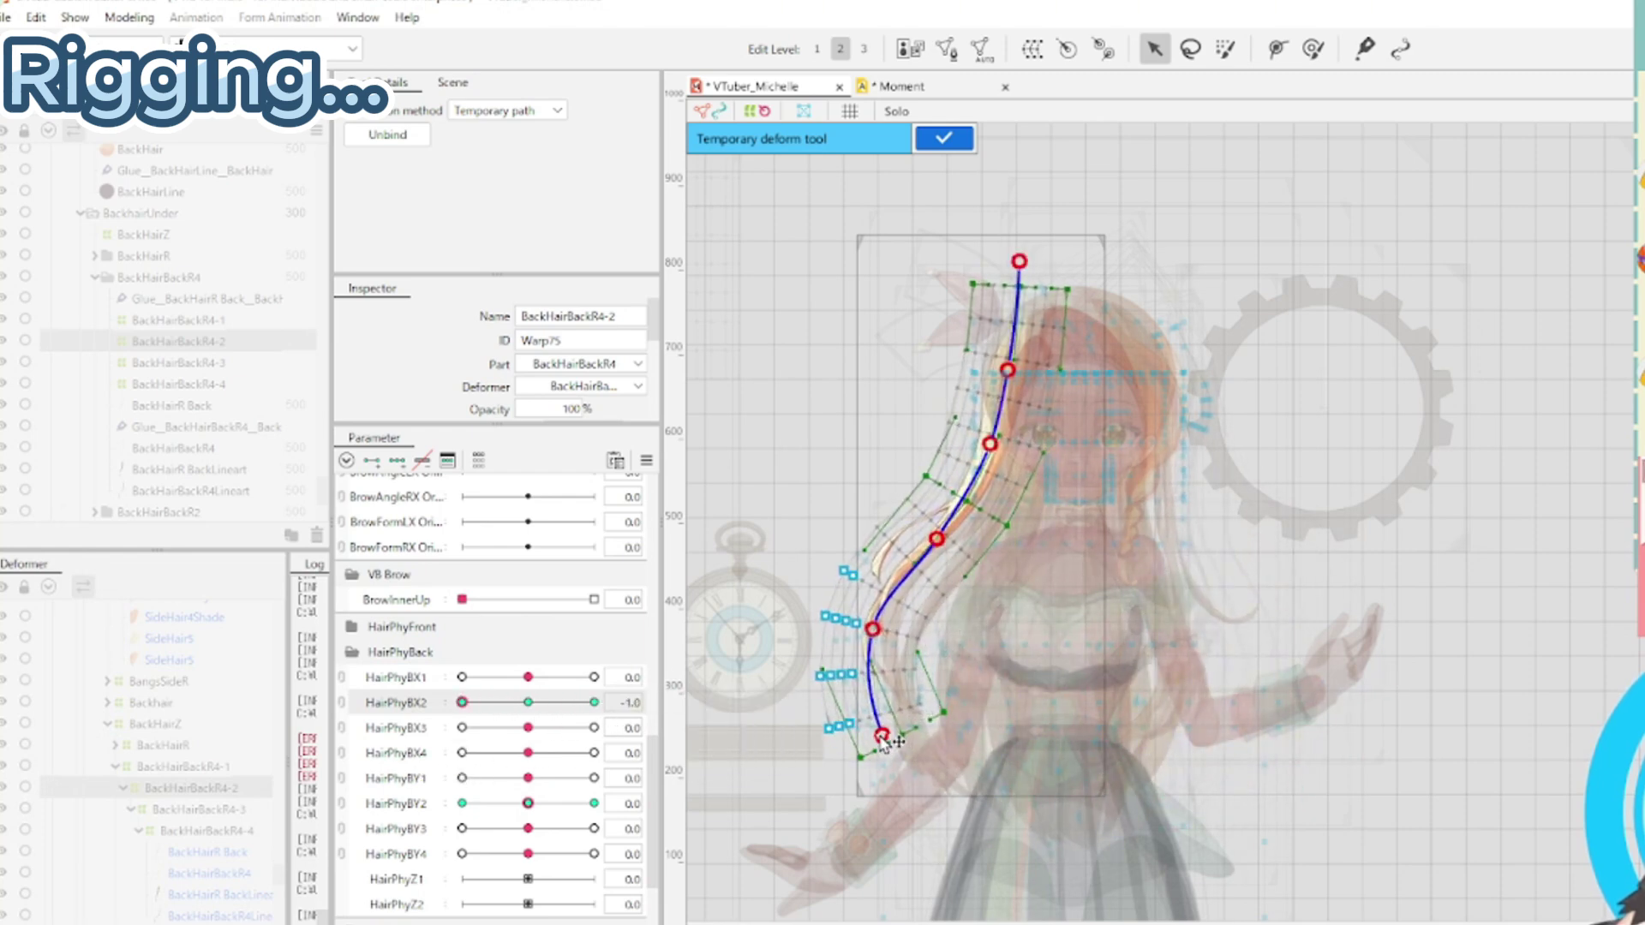
{"action": "left_click_drag", "start_coordinate": [474, 706], "coordinate": [439, 698]}
{"action": "left_click", "coordinate": [529, 704]}
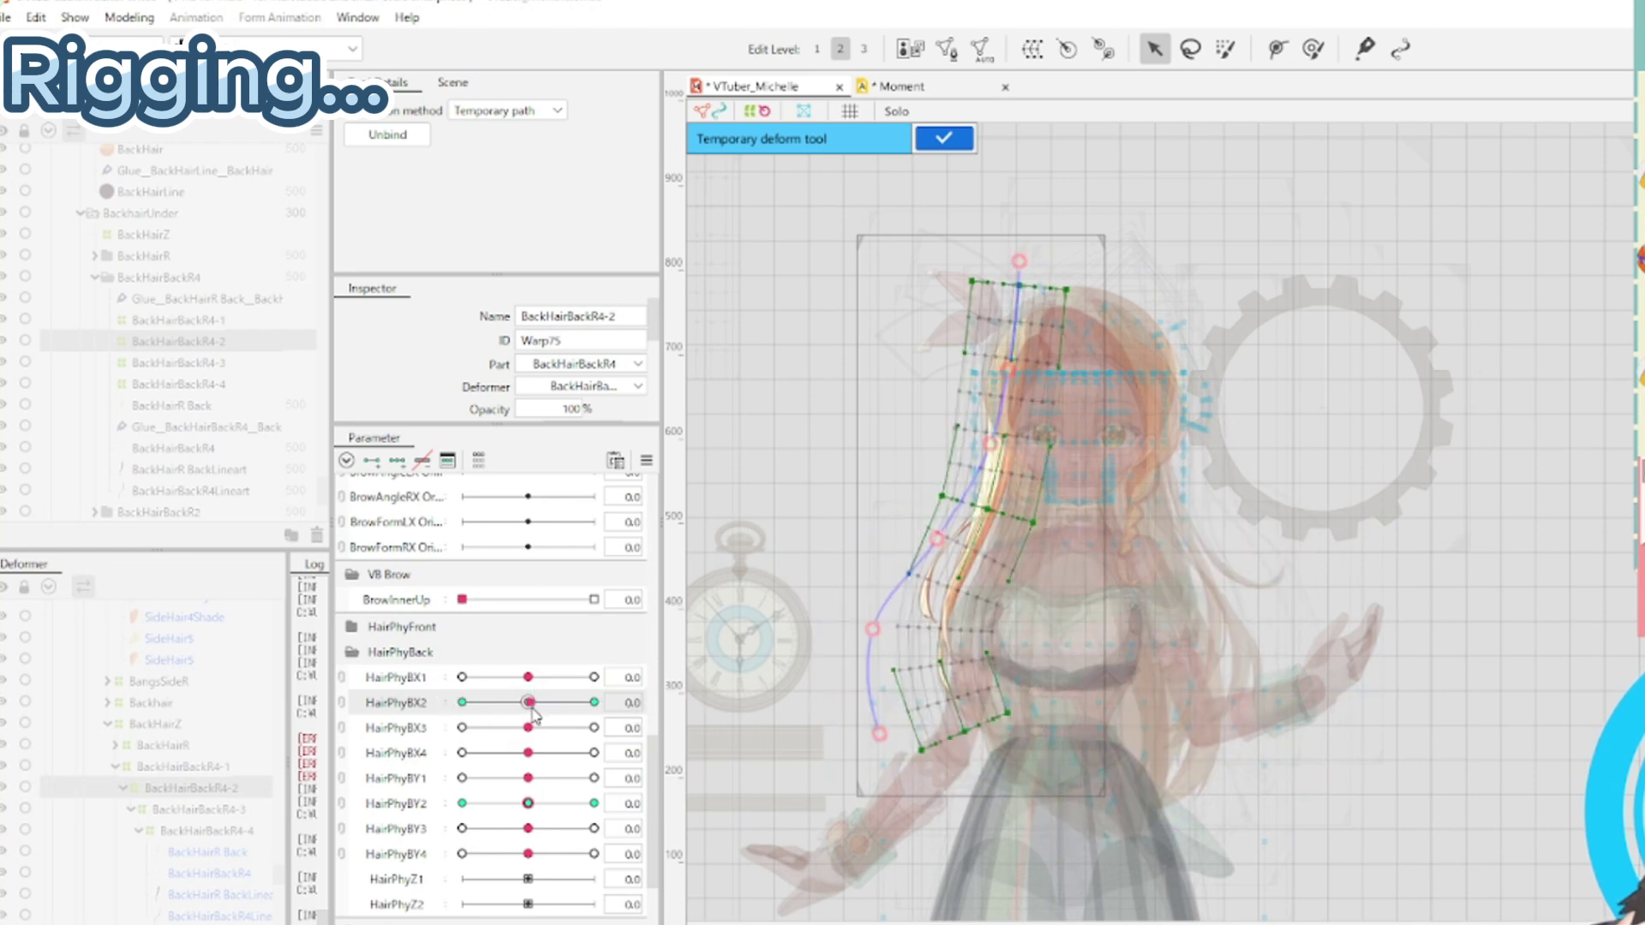
{"action": "left_click", "coordinate": [939, 144]}
Select the BackHairBackR4-1 deformer, add three keys on HairPhyBX1, and set that parameter to 1.0
{"action": "left_click", "coordinate": [248, 769]}
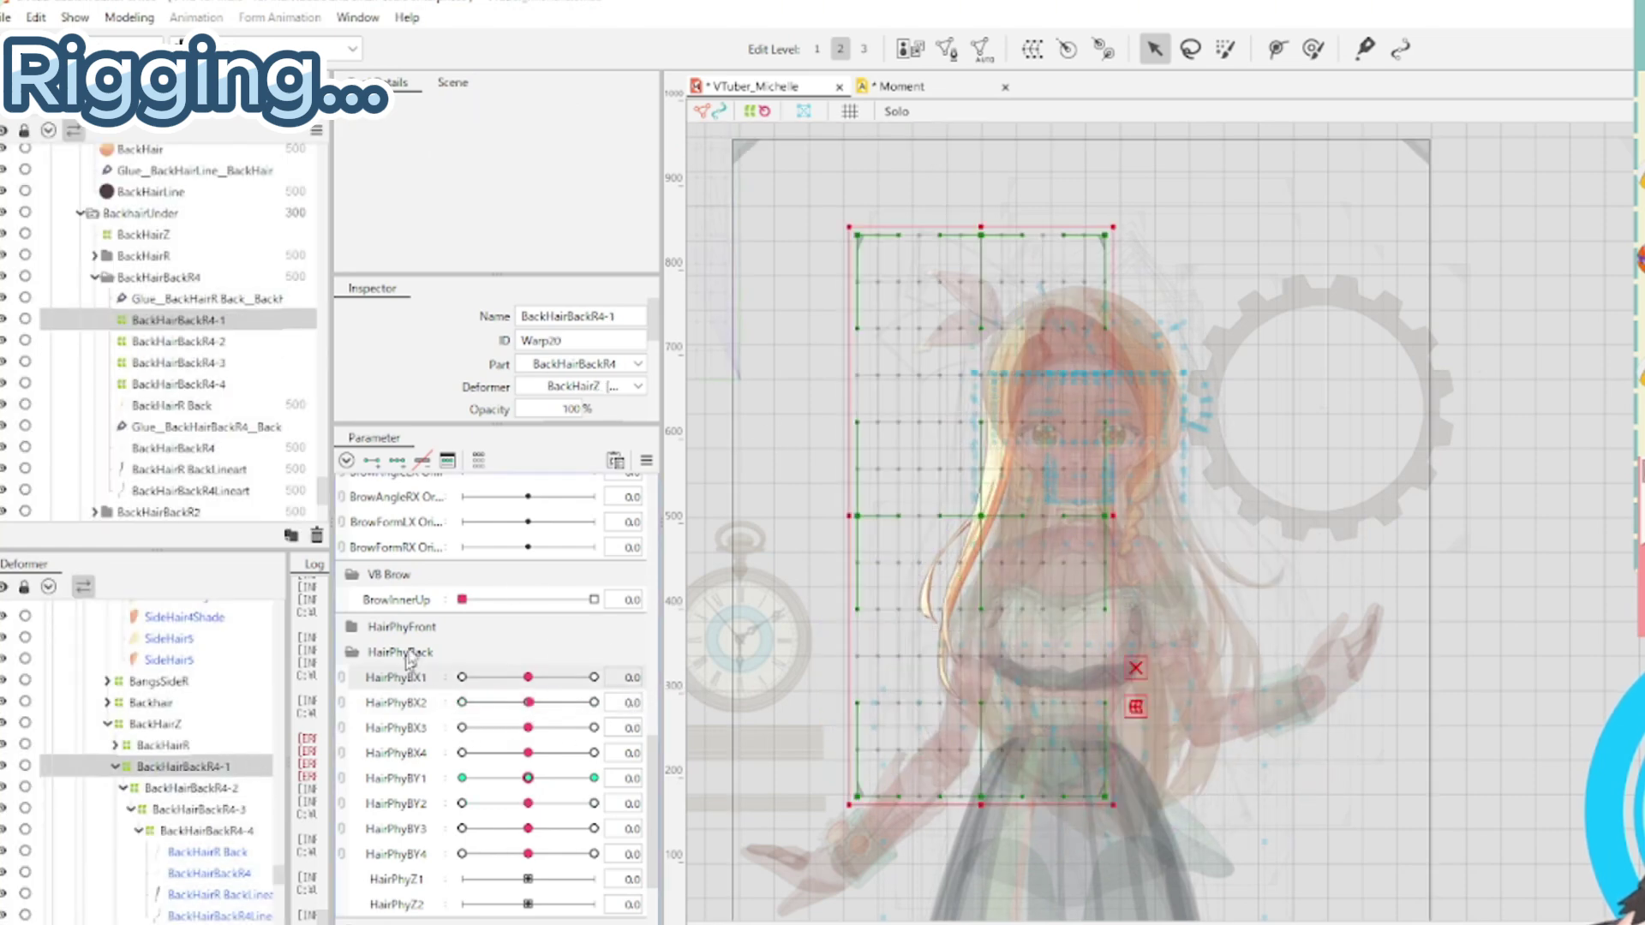
{"action": "left_click", "coordinate": [399, 461]}
{"action": "left_click", "coordinate": [646, 461]}
{"action": "left_click", "coordinate": [686, 467]}
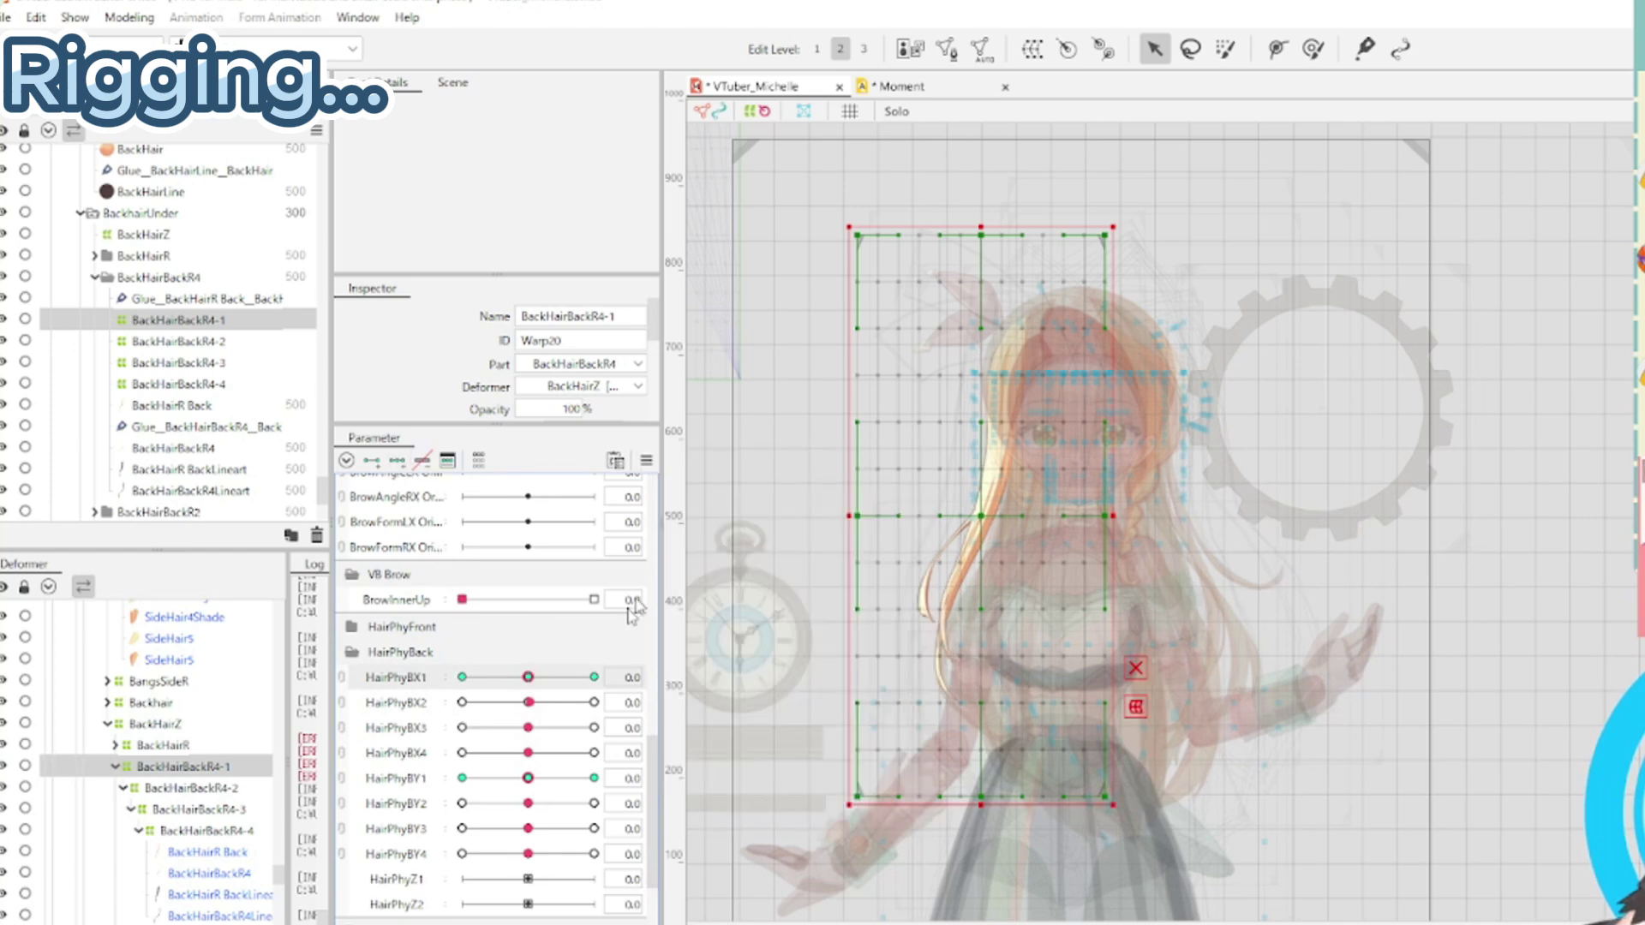
{"action": "left_click_drag", "start_coordinate": [529, 677], "coordinate": [649, 708]}
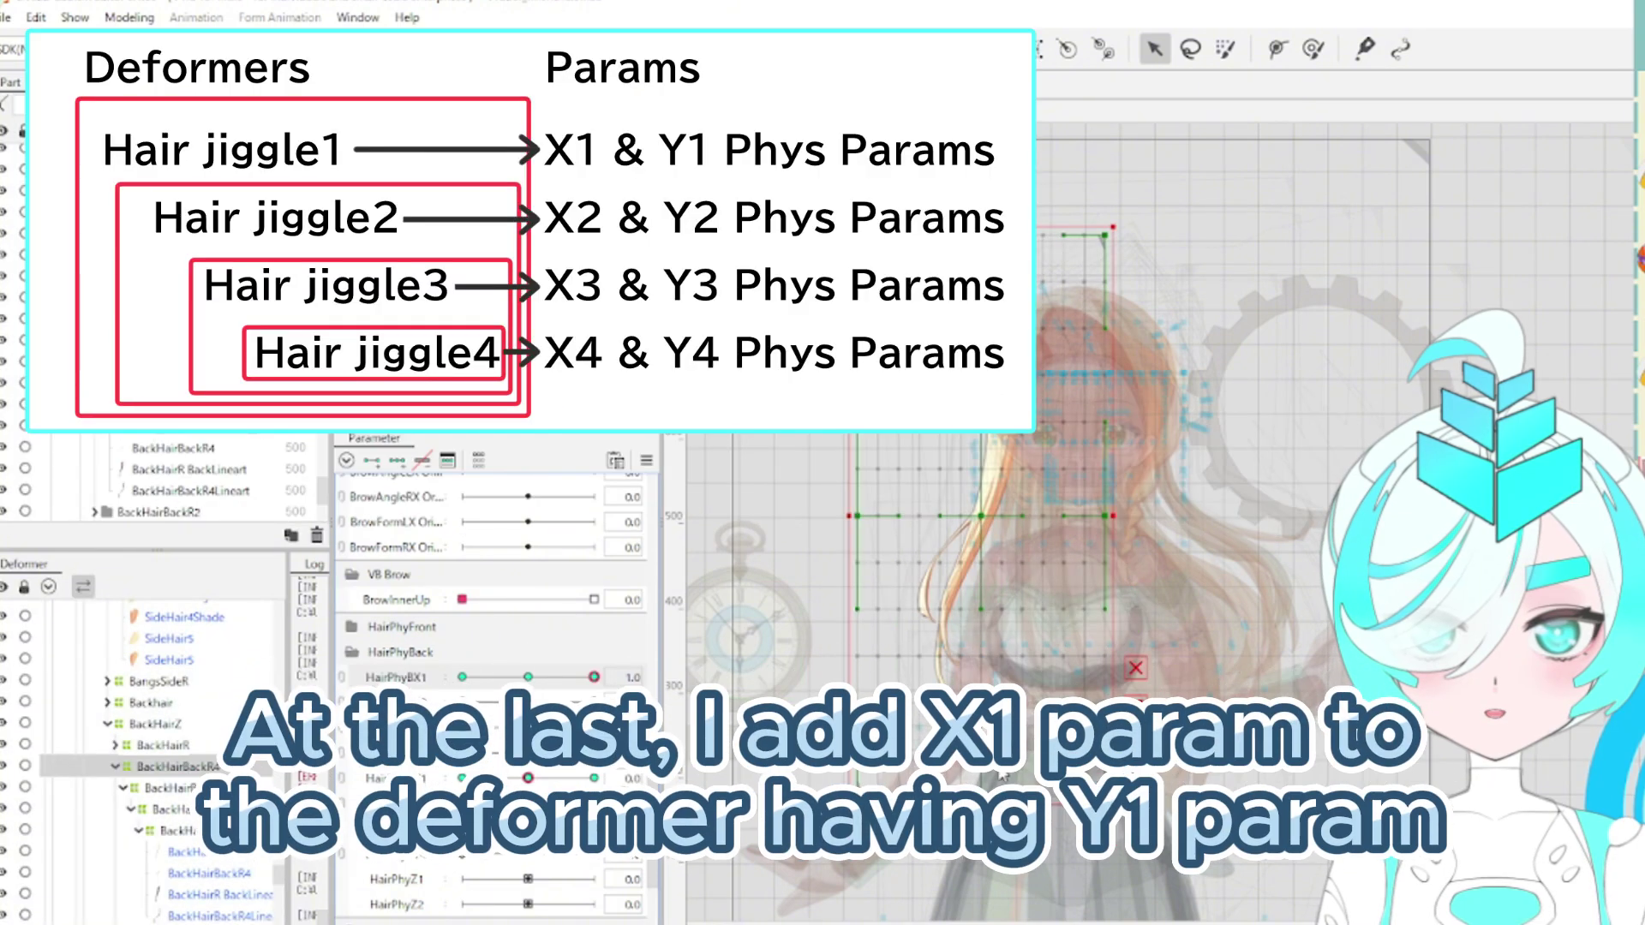
Draw a temporary path on BackHairBackR4-1 from the strand tip up to above the head
{"action": "key", "text": "ctrl+t"}
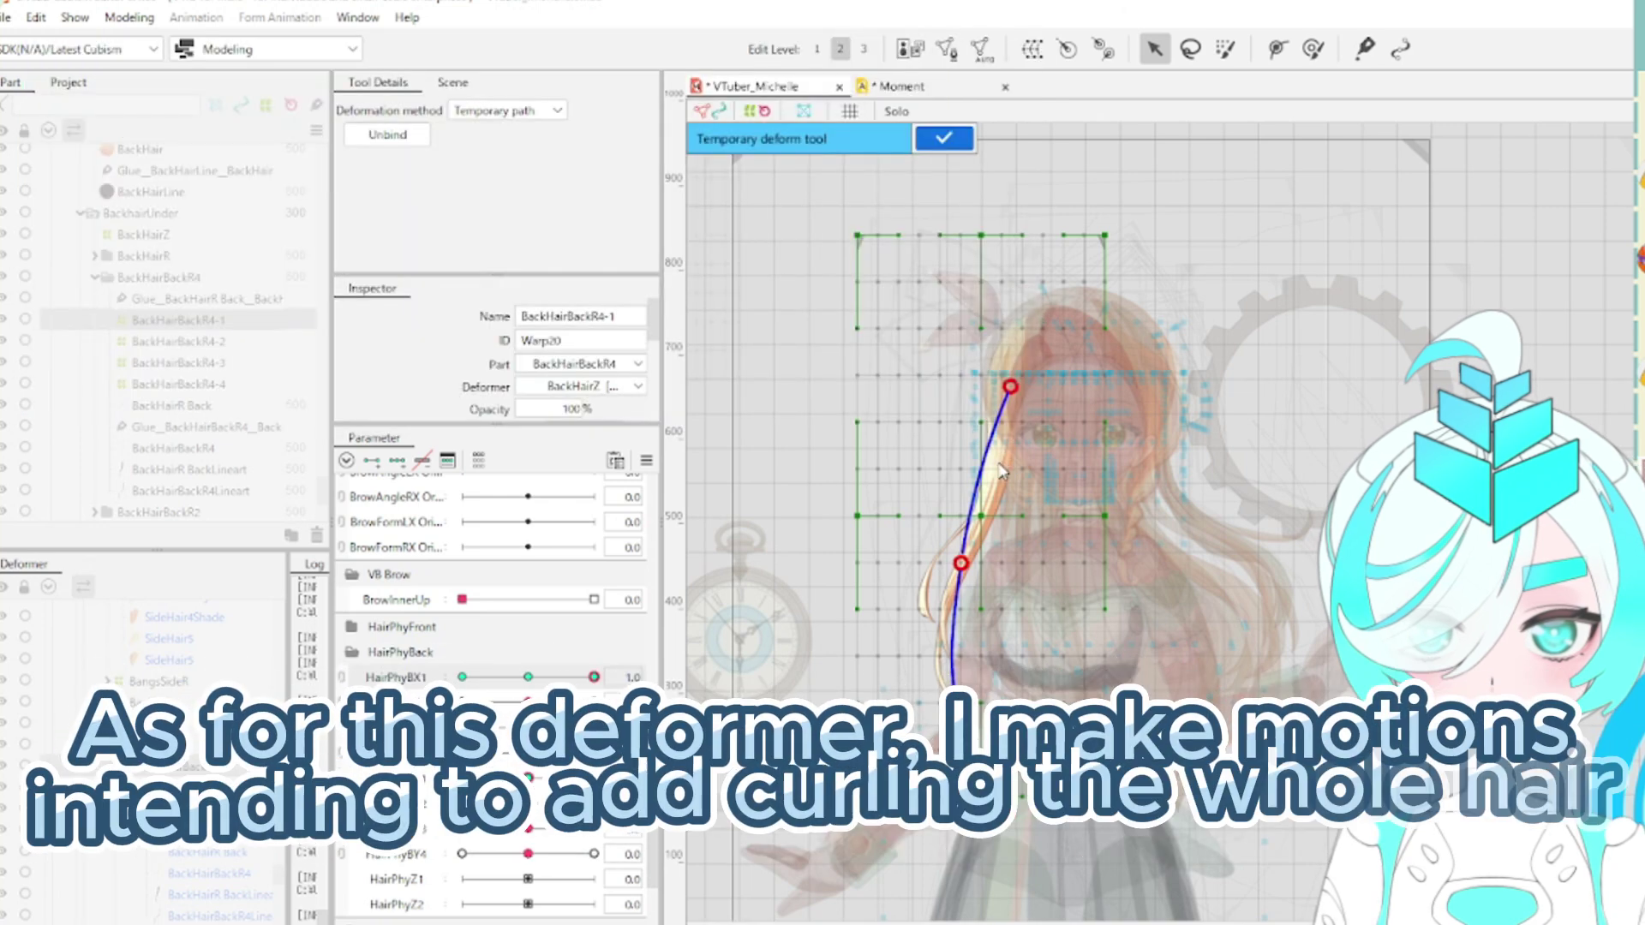
{"action": "key", "text": "ctrl+z"}
{"action": "left_click", "coordinate": [995, 461]}
{"action": "left_click", "coordinate": [1012, 348]}
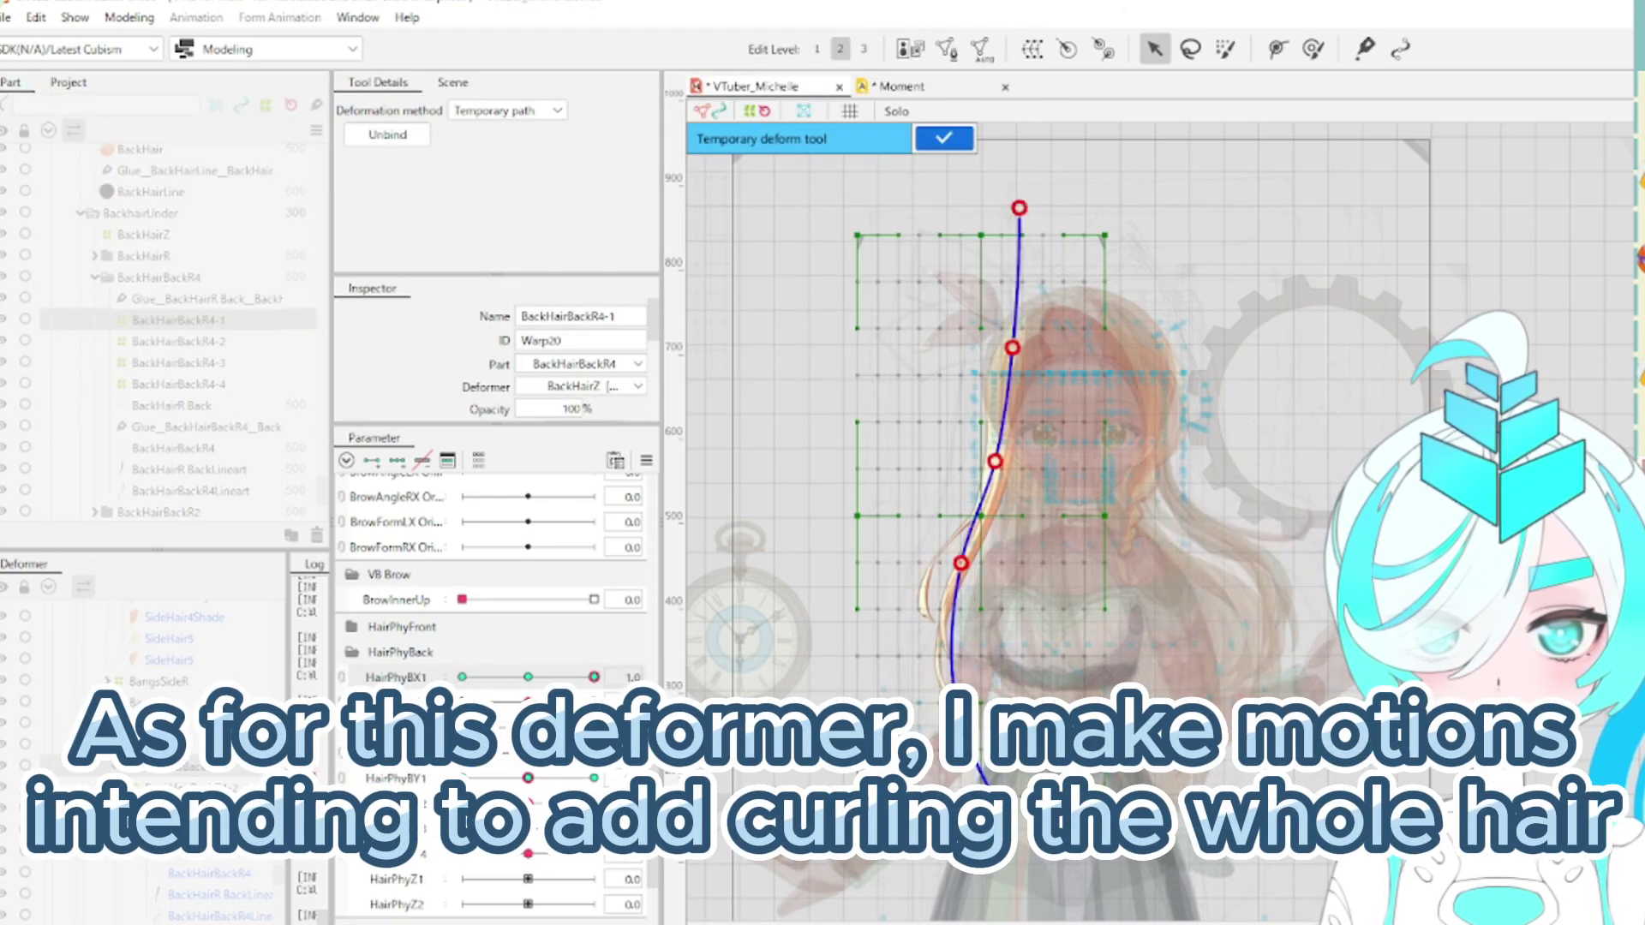
Curl the path of BackHairBackR4-1 inward across the body at HairPhyBX1 1.0 and preview the motion
{"action": "left_click_drag", "start_coordinate": [1001, 812], "coordinate": [1077, 736]}
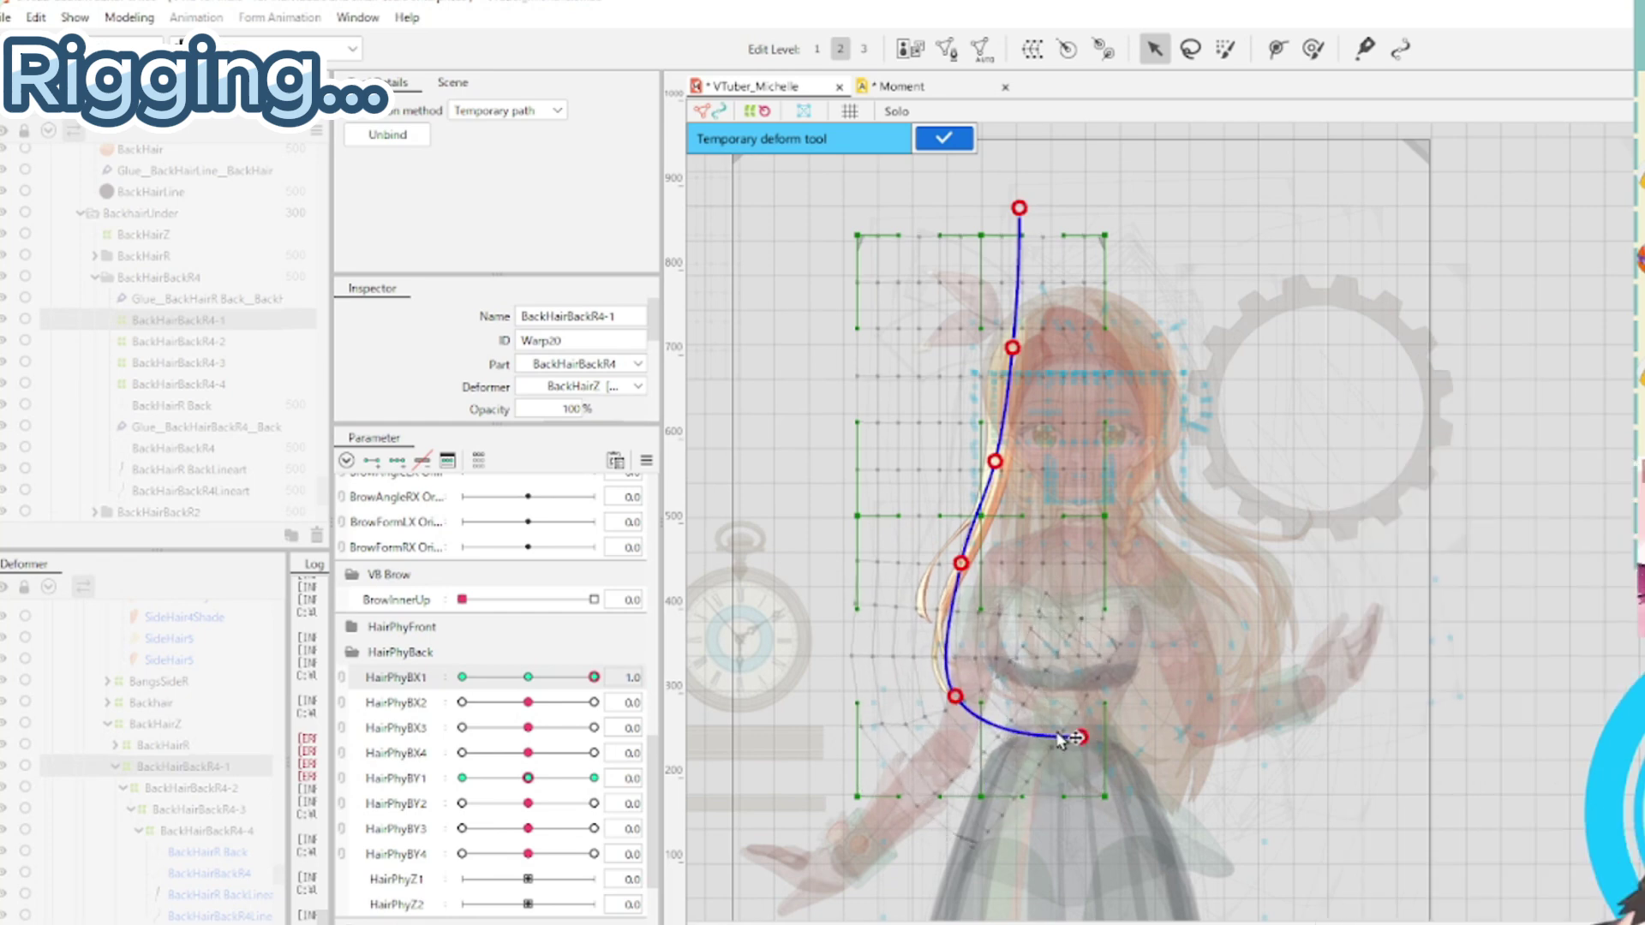
{"action": "left_click_drag", "start_coordinate": [1005, 690], "coordinate": [1015, 673]}
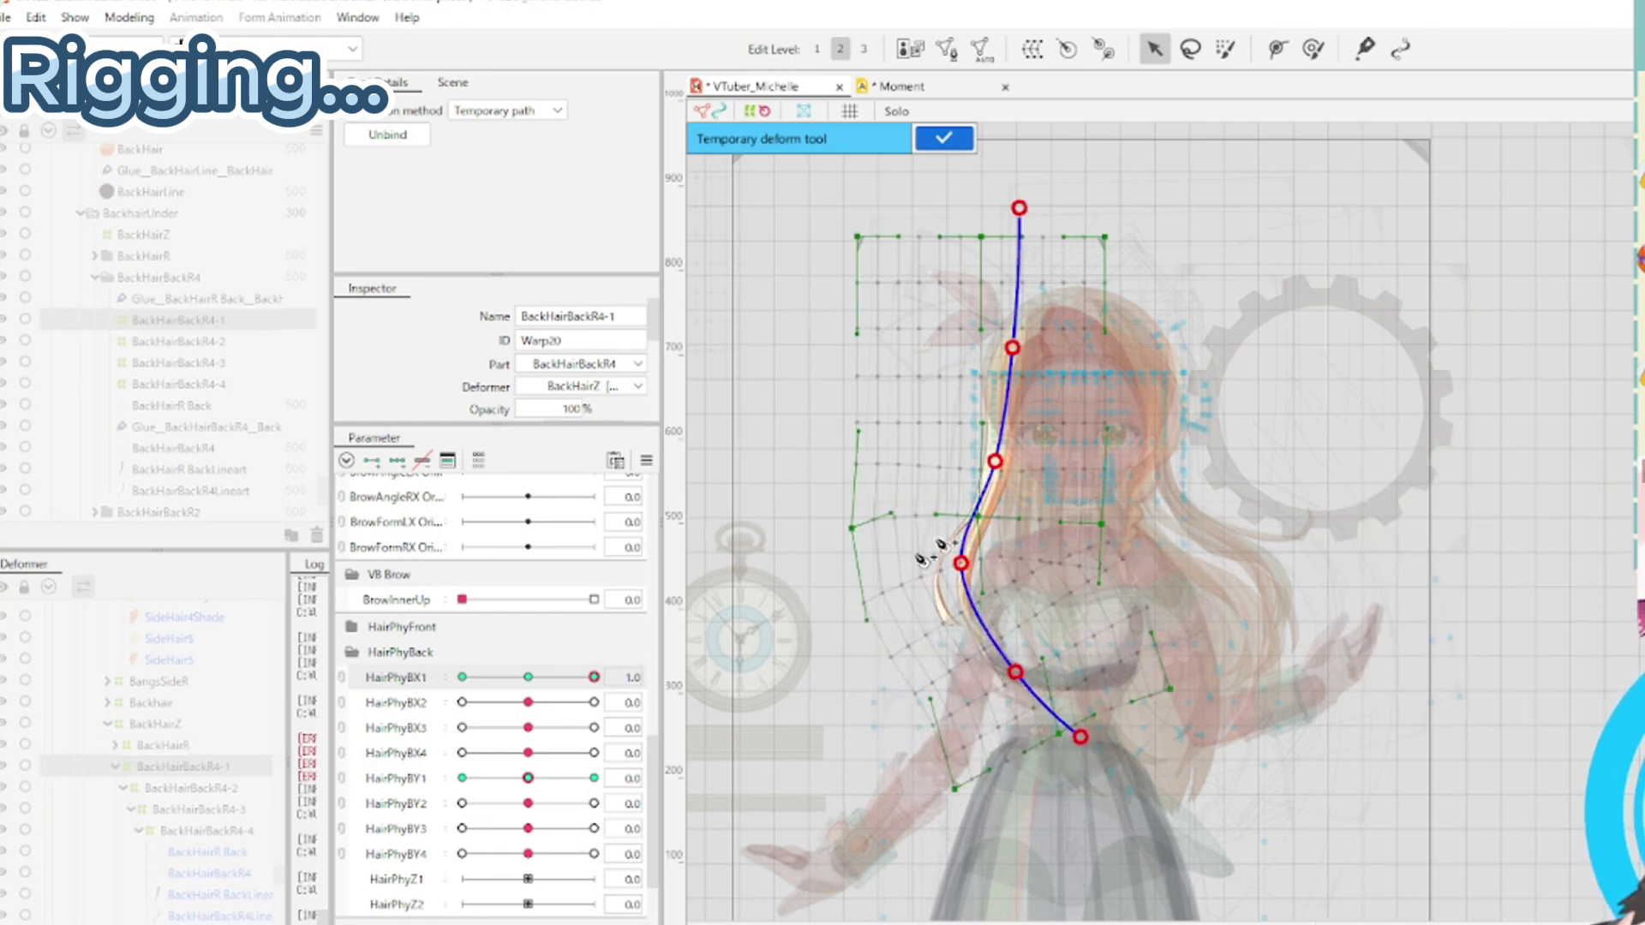
{"action": "left_click_drag", "start_coordinate": [588, 684], "coordinate": [728, 664]}
{"action": "left_click_drag", "start_coordinate": [997, 463], "coordinate": [1004, 469]}
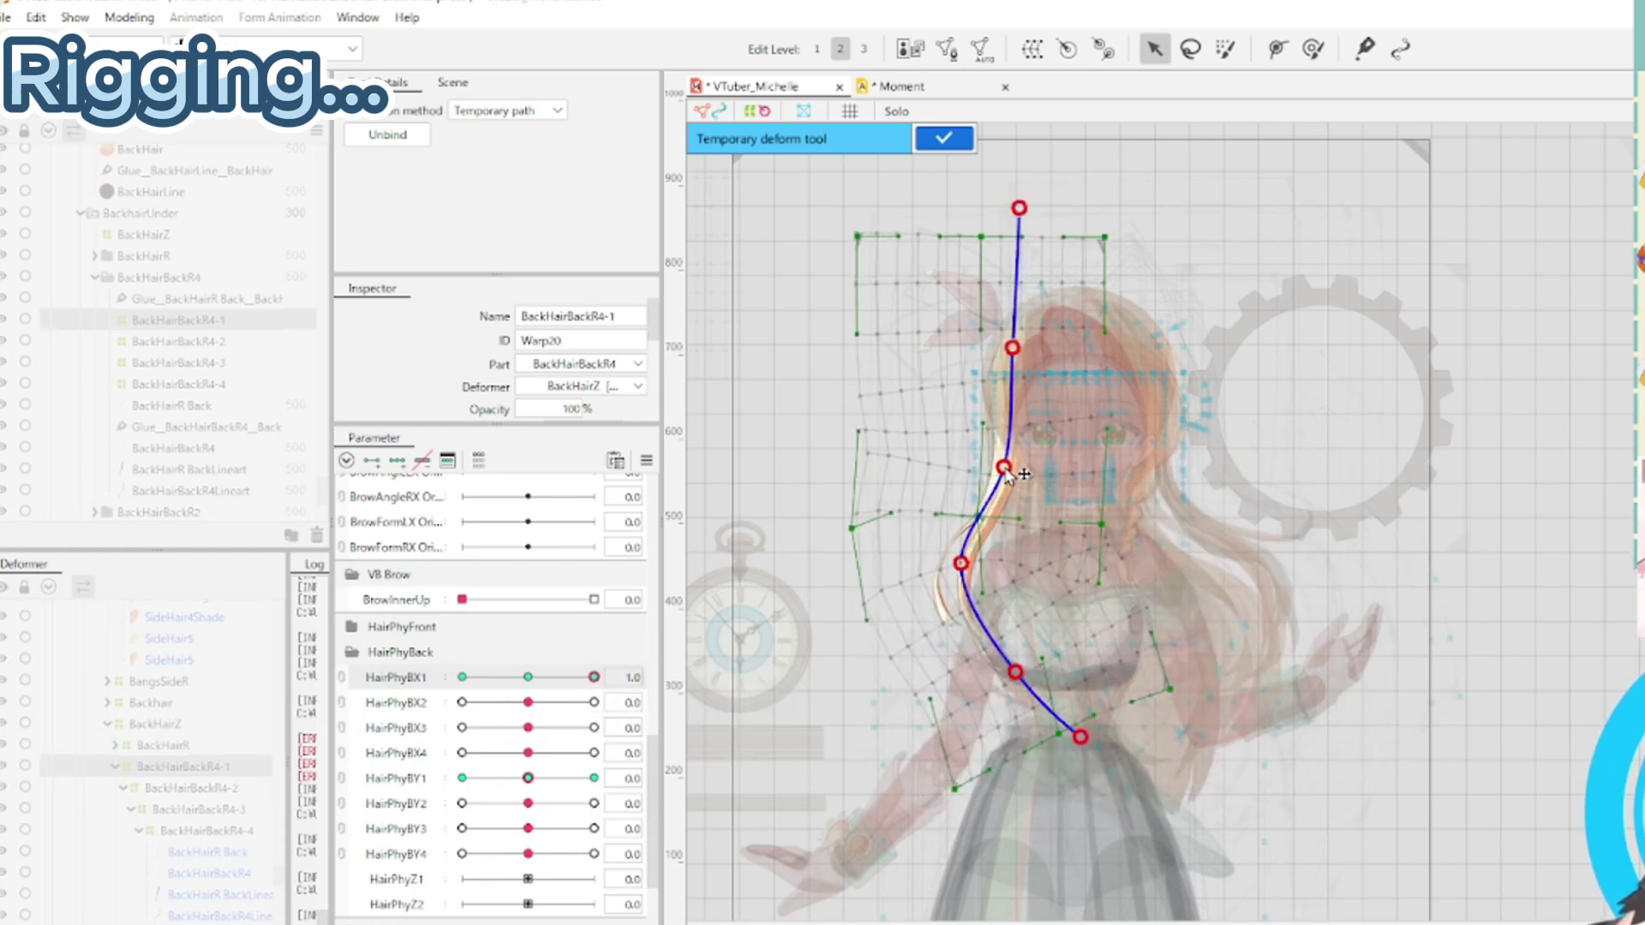
{"action": "left_click_drag", "start_coordinate": [961, 563], "coordinate": [981, 558]}
{"action": "left_click_drag", "start_coordinate": [1081, 738], "coordinate": [1096, 715]}
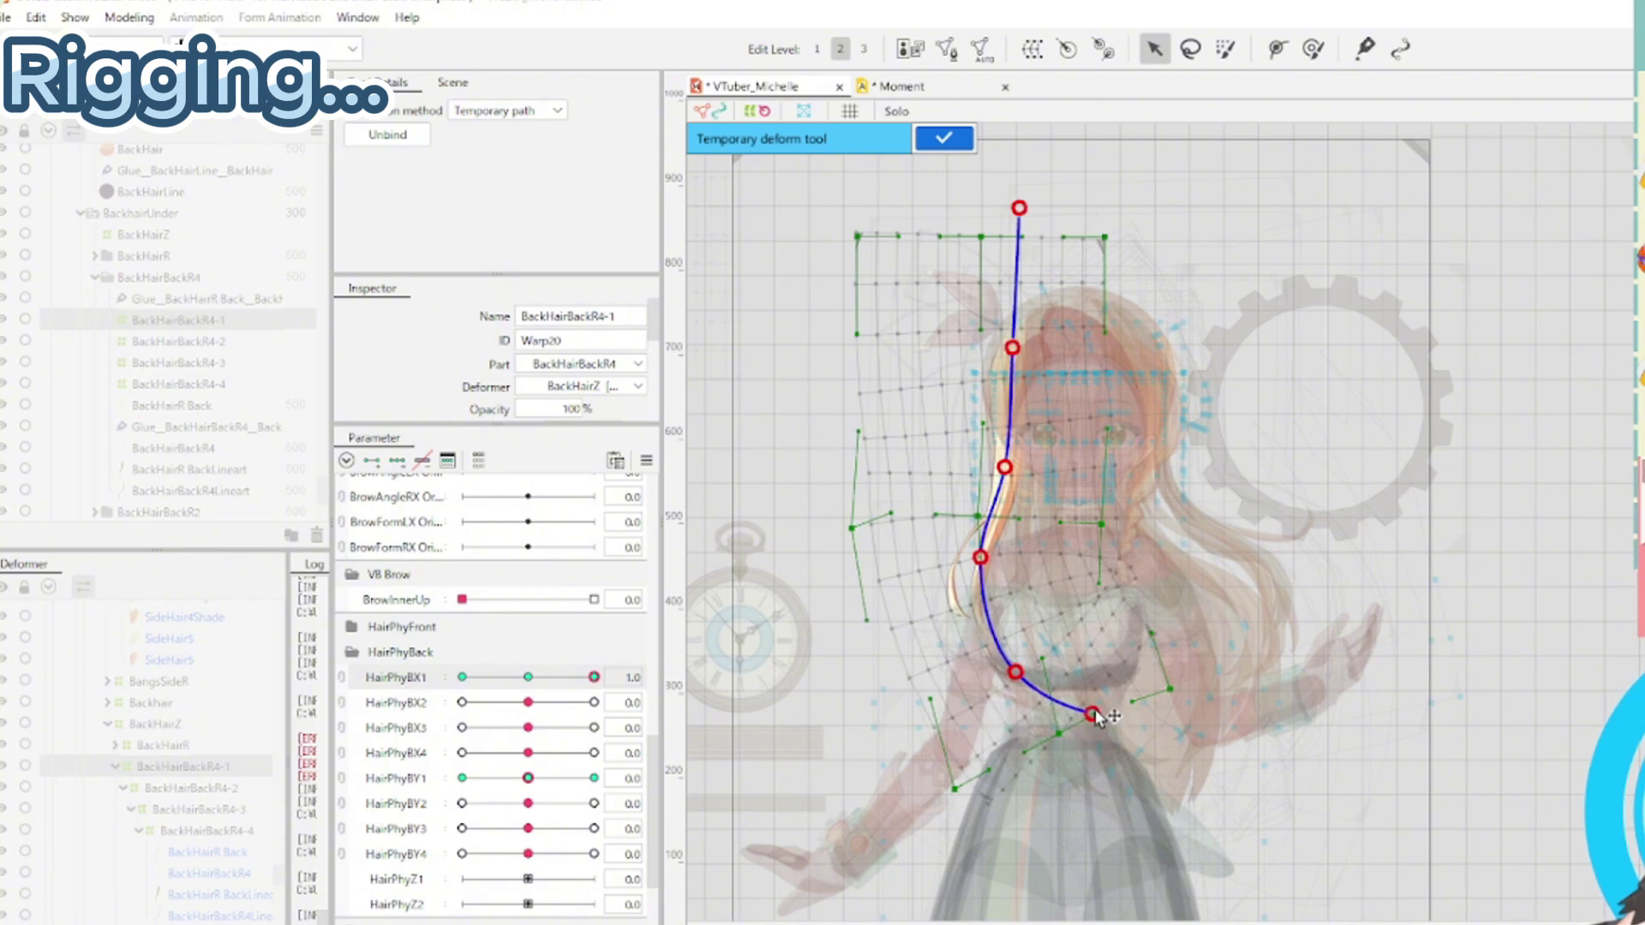
{"action": "left_click_drag", "start_coordinate": [1016, 673], "coordinate": [1024, 668]}
{"action": "left_click_drag", "start_coordinate": [594, 678], "coordinate": [621, 751]}
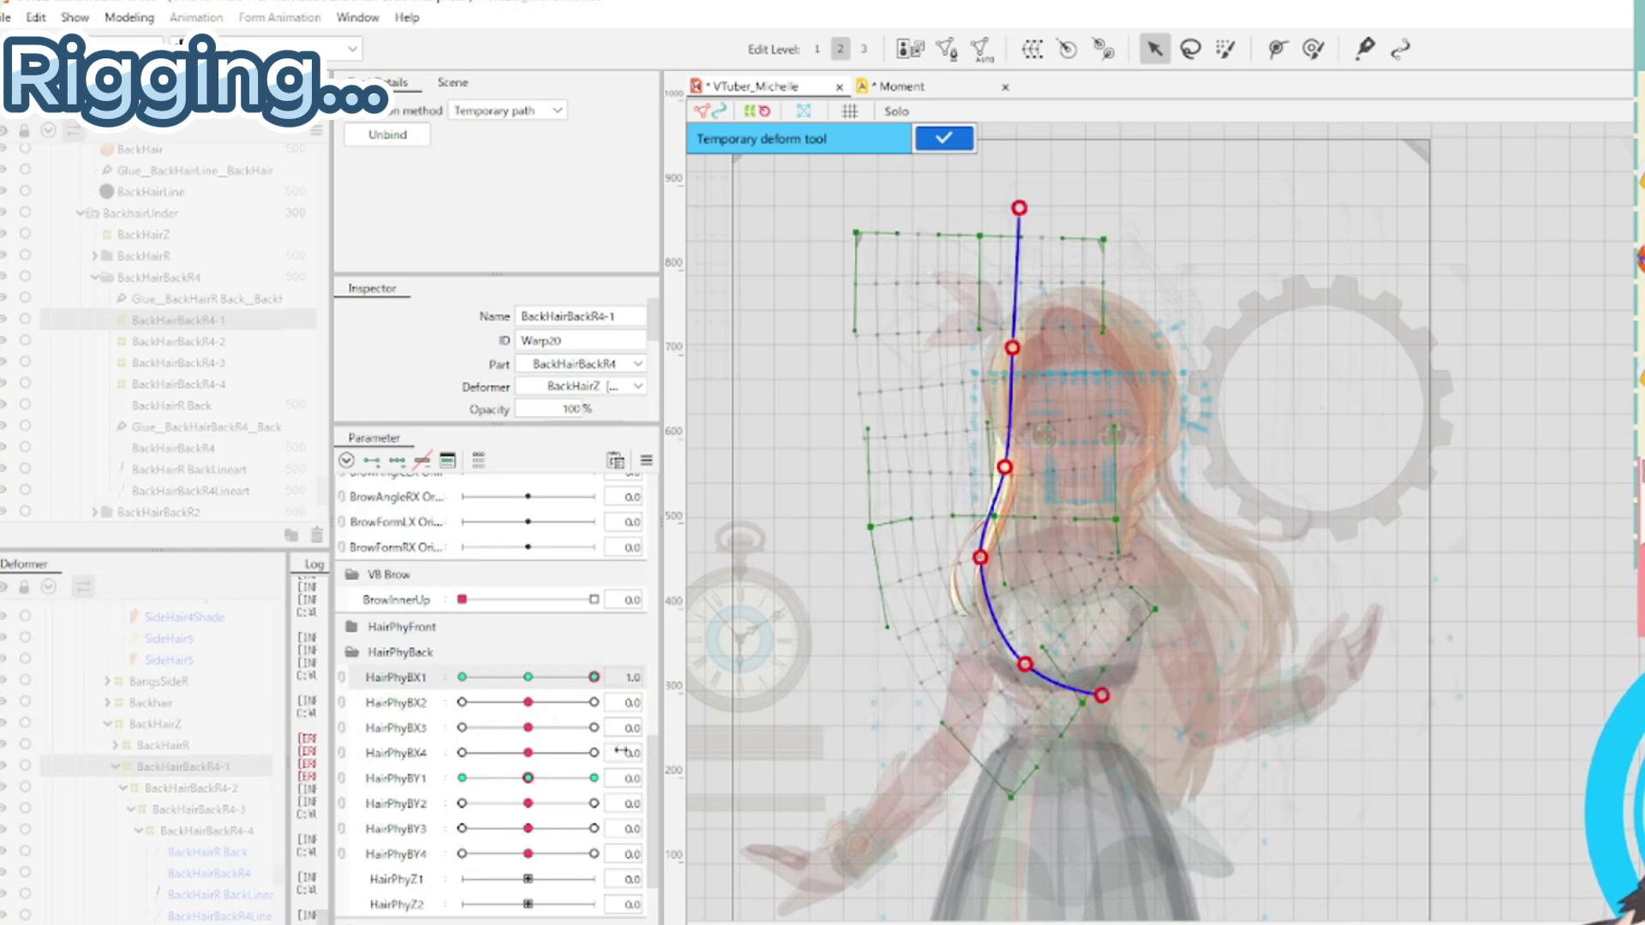
Set HairPhyBX1 to -1.0 and draw a new temporary path along the strand from its tip
{"action": "left_click_drag", "start_coordinate": [621, 680], "coordinate": [397, 728]}
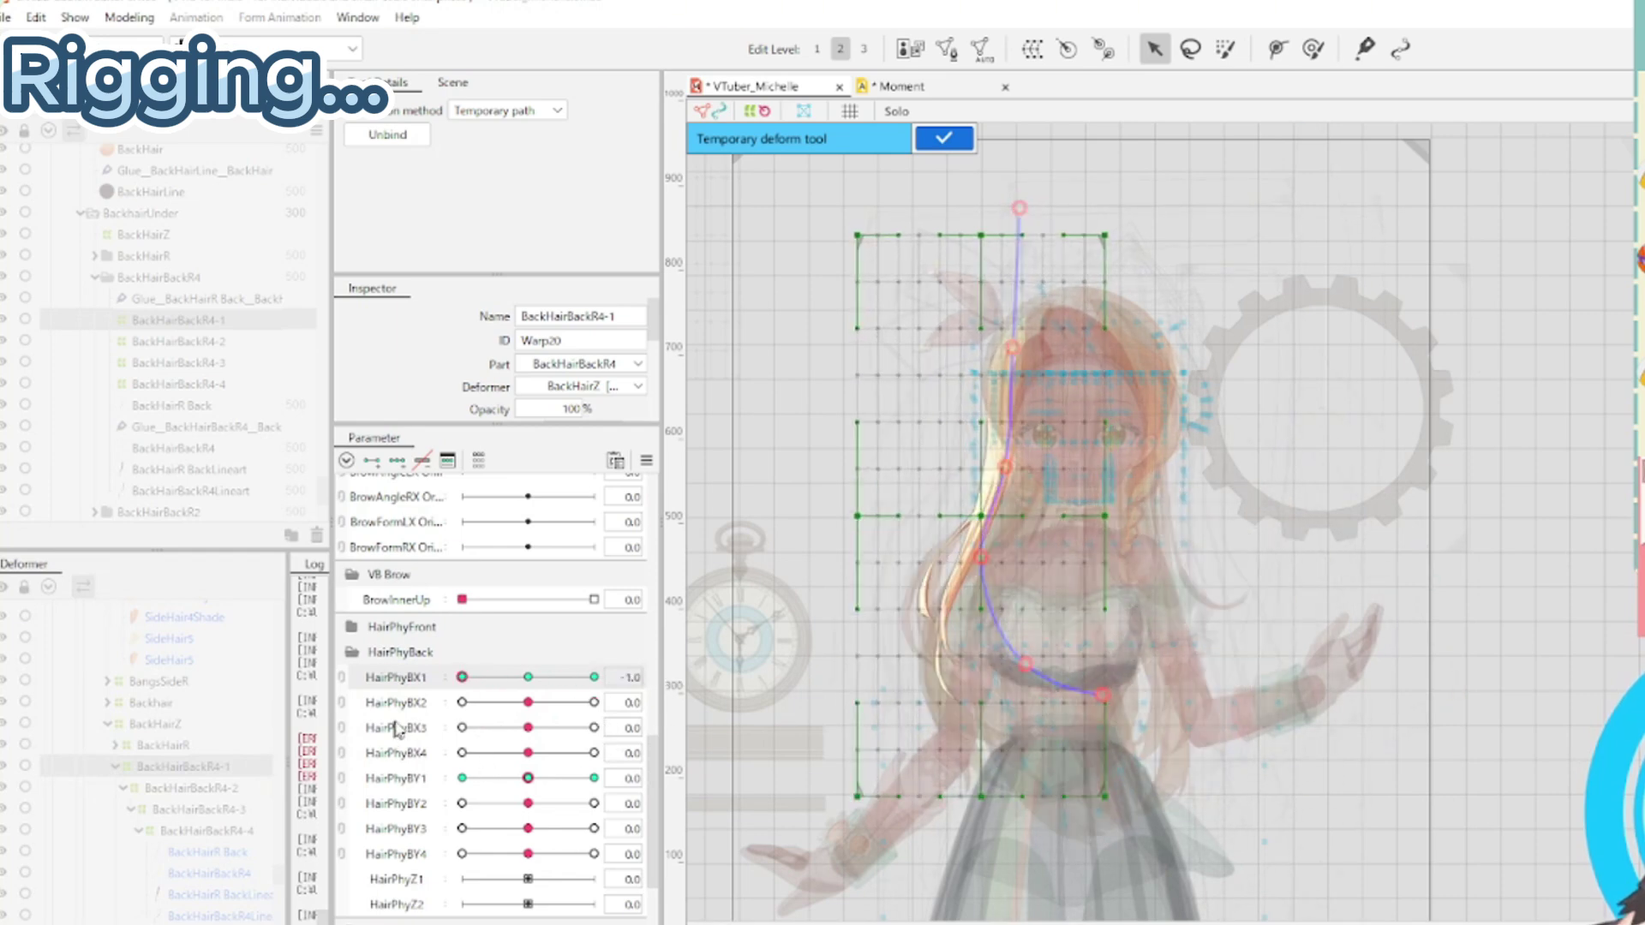
{"action": "left_click", "coordinate": [1004, 817]}
{"action": "left_click", "coordinate": [946, 689]}
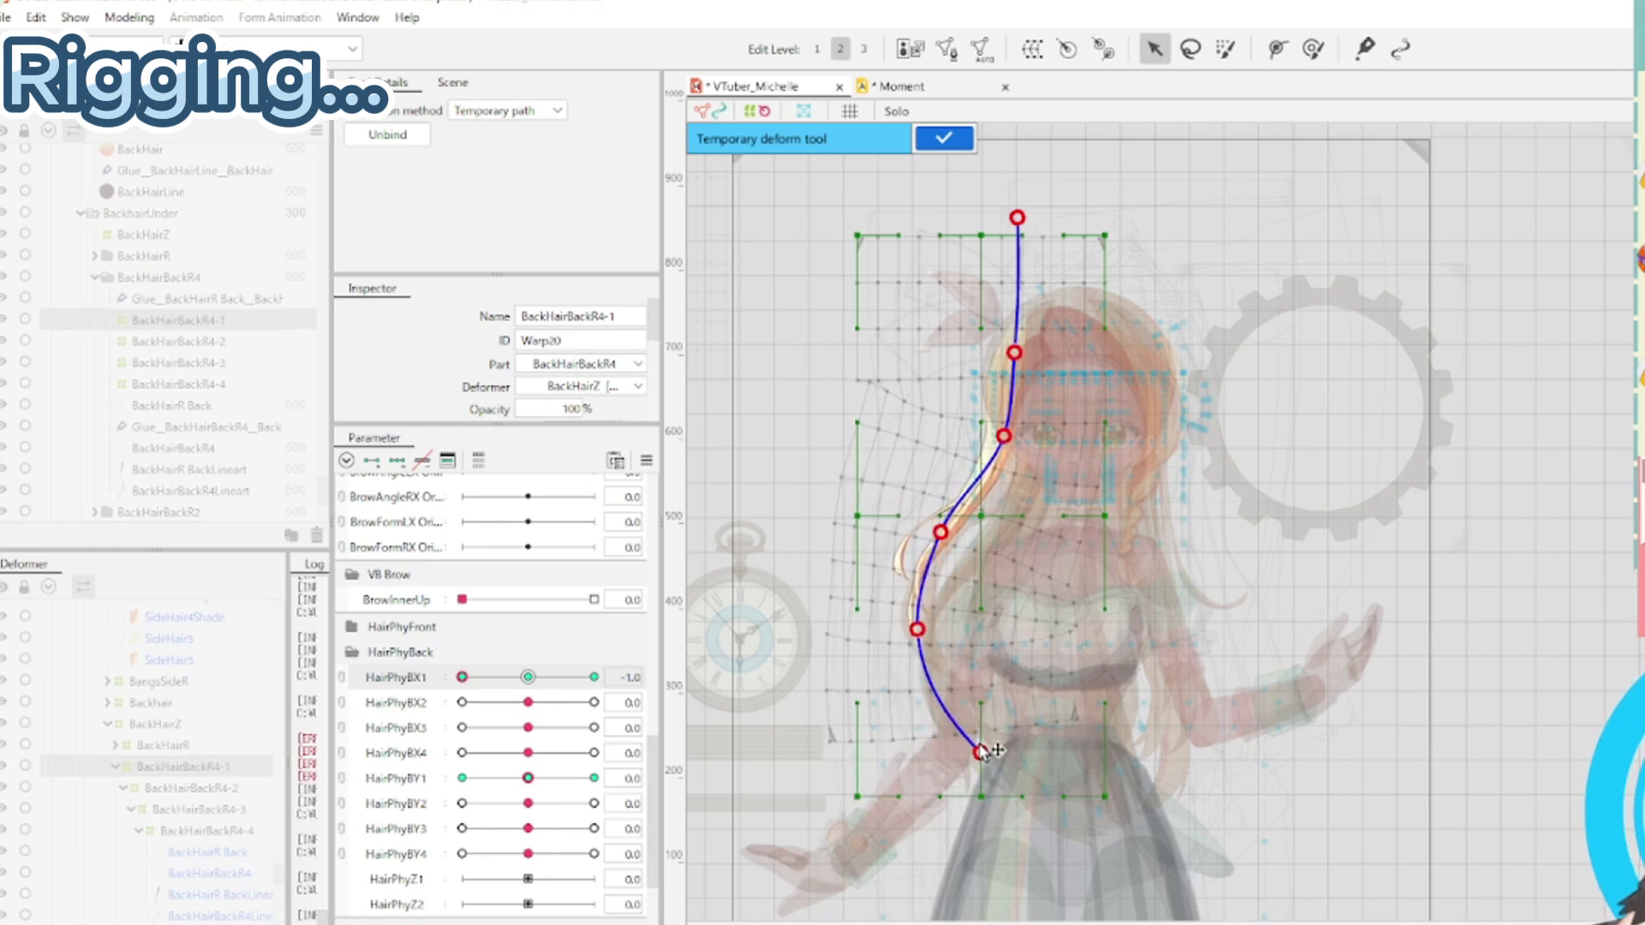
Adjust the middle path points of BackHairBackR4-1 into an outward curl and preview the HairPhyBX1 motion
{"action": "left_click_drag", "start_coordinate": [1013, 444], "coordinate": [1011, 451]}
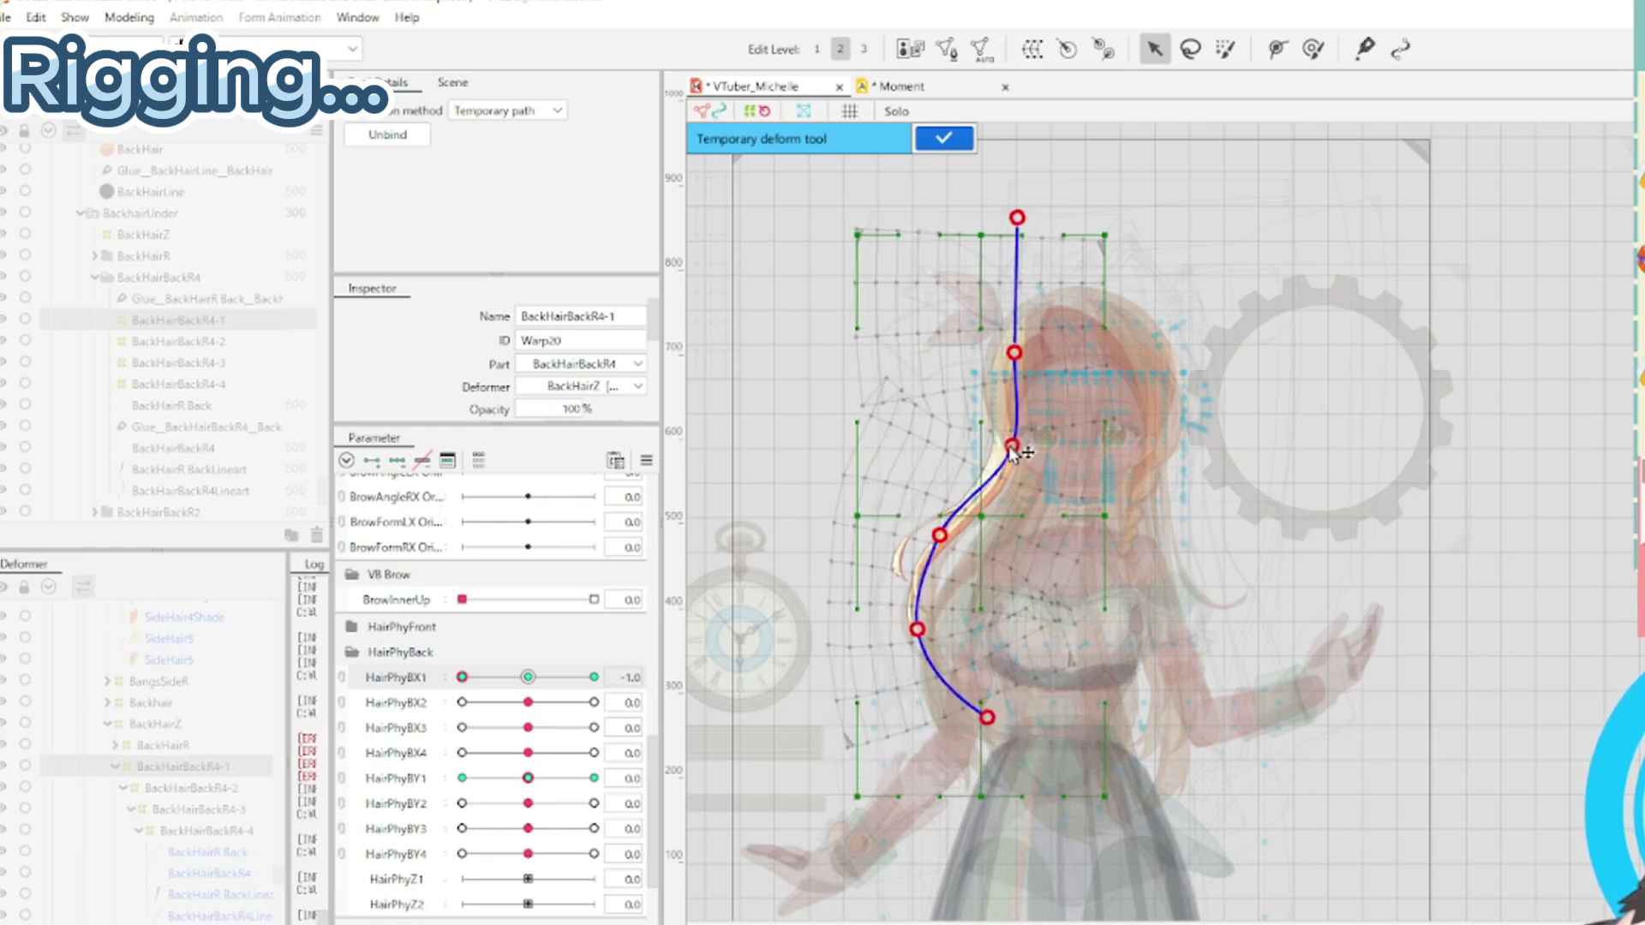
{"action": "left_click_drag", "start_coordinate": [940, 540], "coordinate": [935, 538]}
{"action": "left_click_drag", "start_coordinate": [918, 631], "coordinate": [915, 621]}
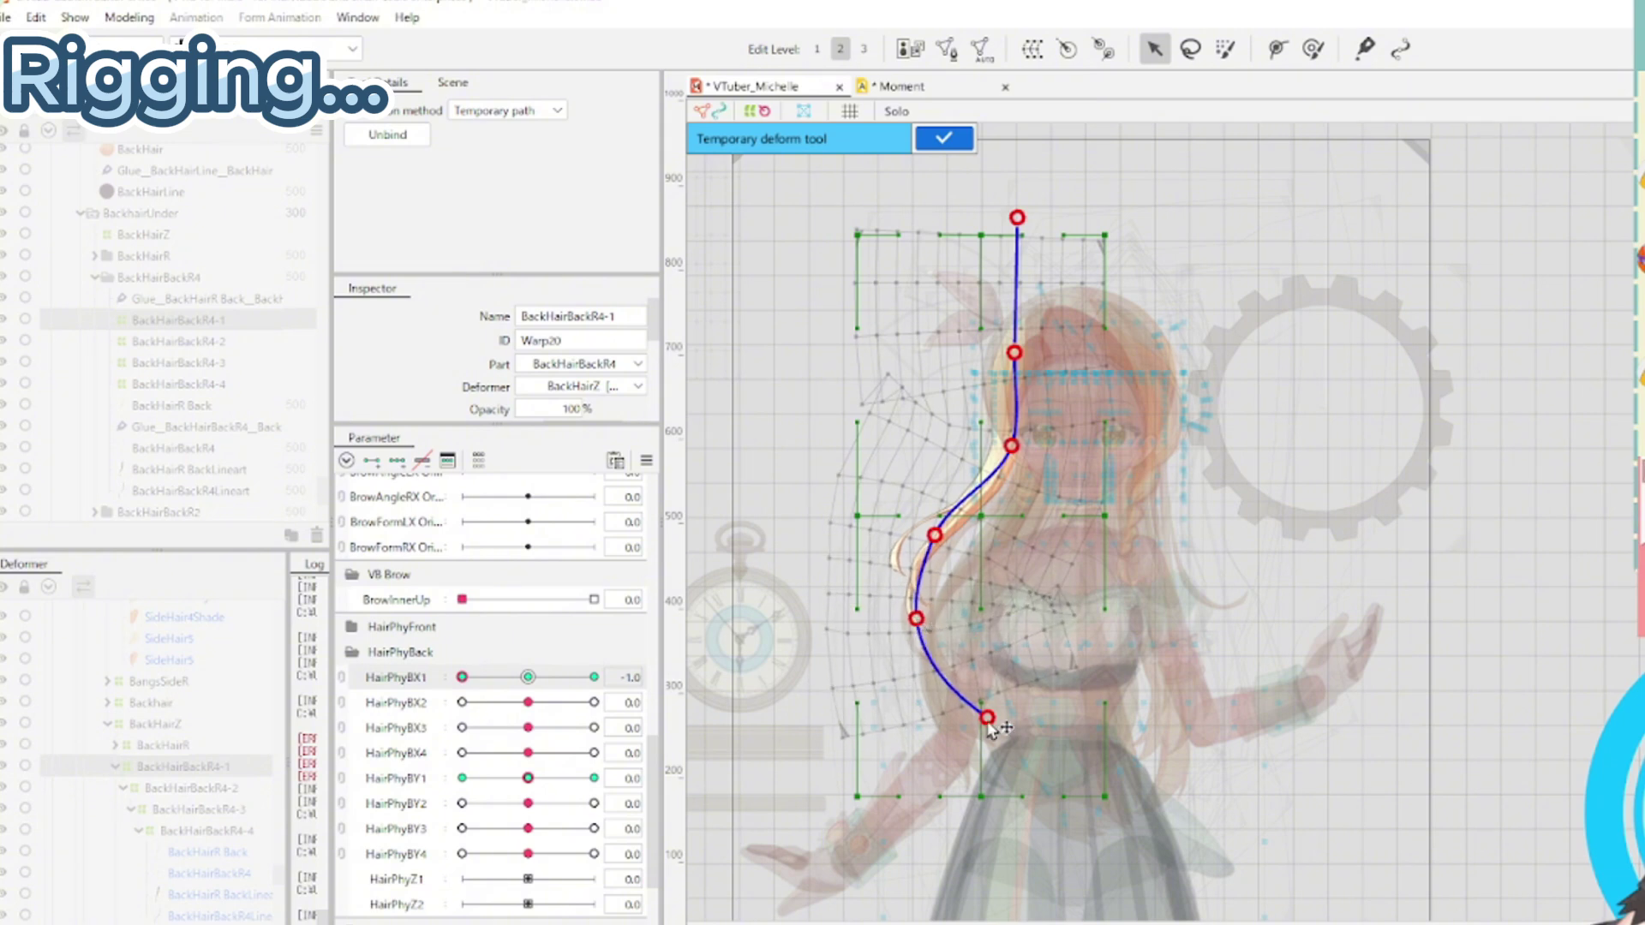
{"action": "left_click_drag", "start_coordinate": [462, 685], "coordinate": [434, 794]}
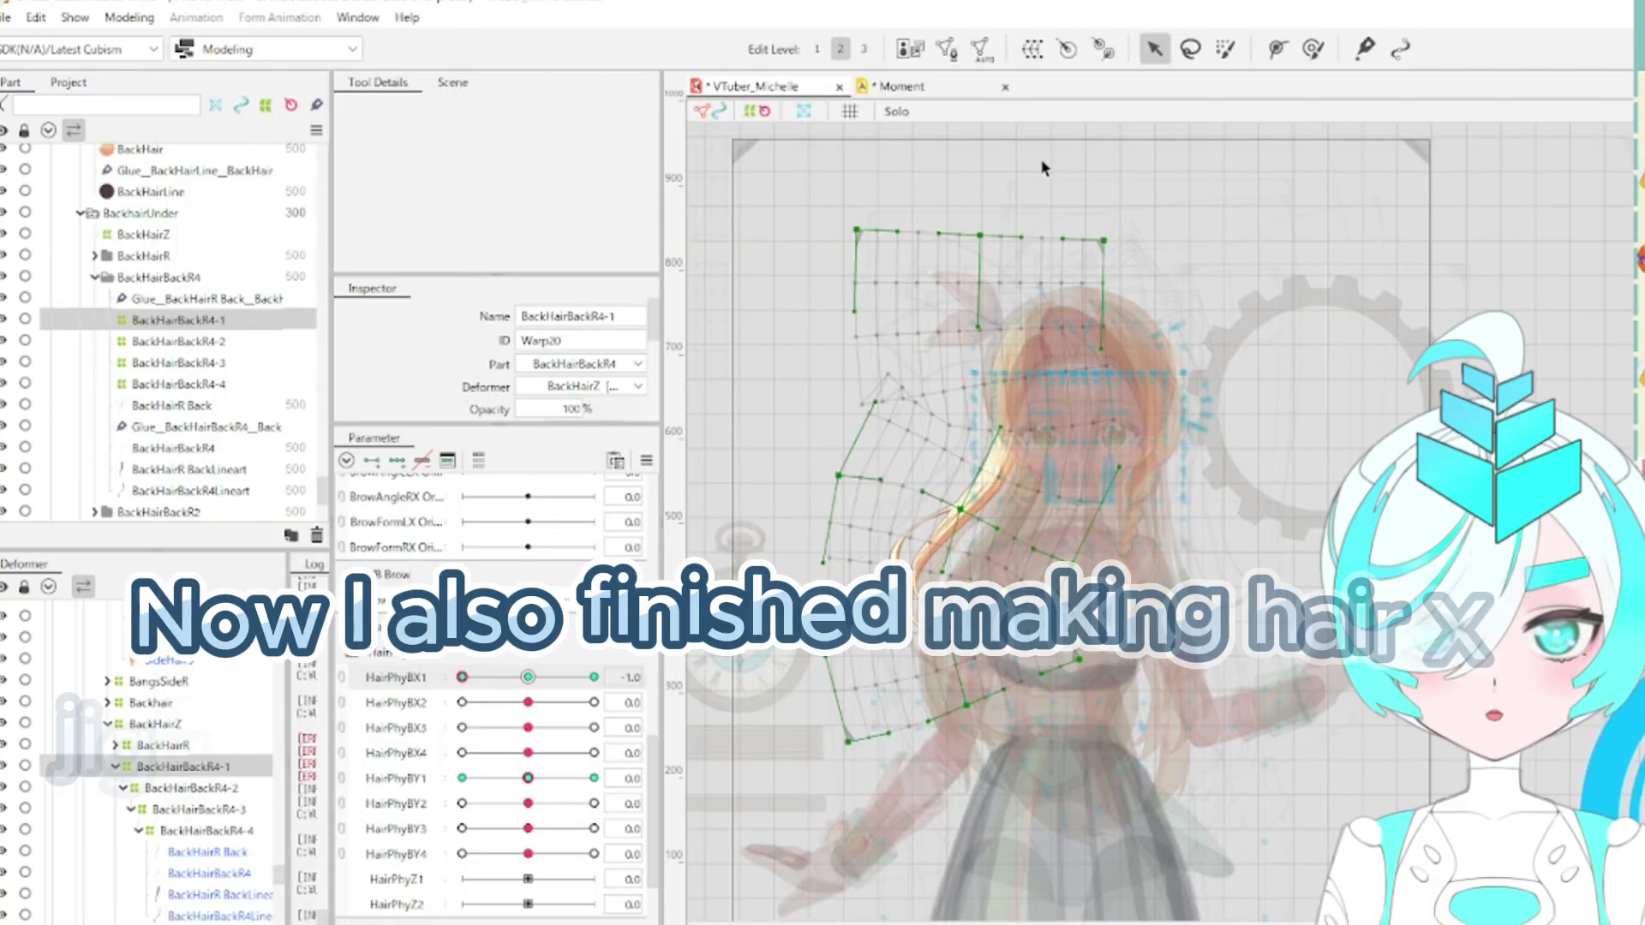
Deselect the BackHairBackR4-1 deformer and open the physics settings
{"action": "left_click", "coordinate": [1497, 216]}
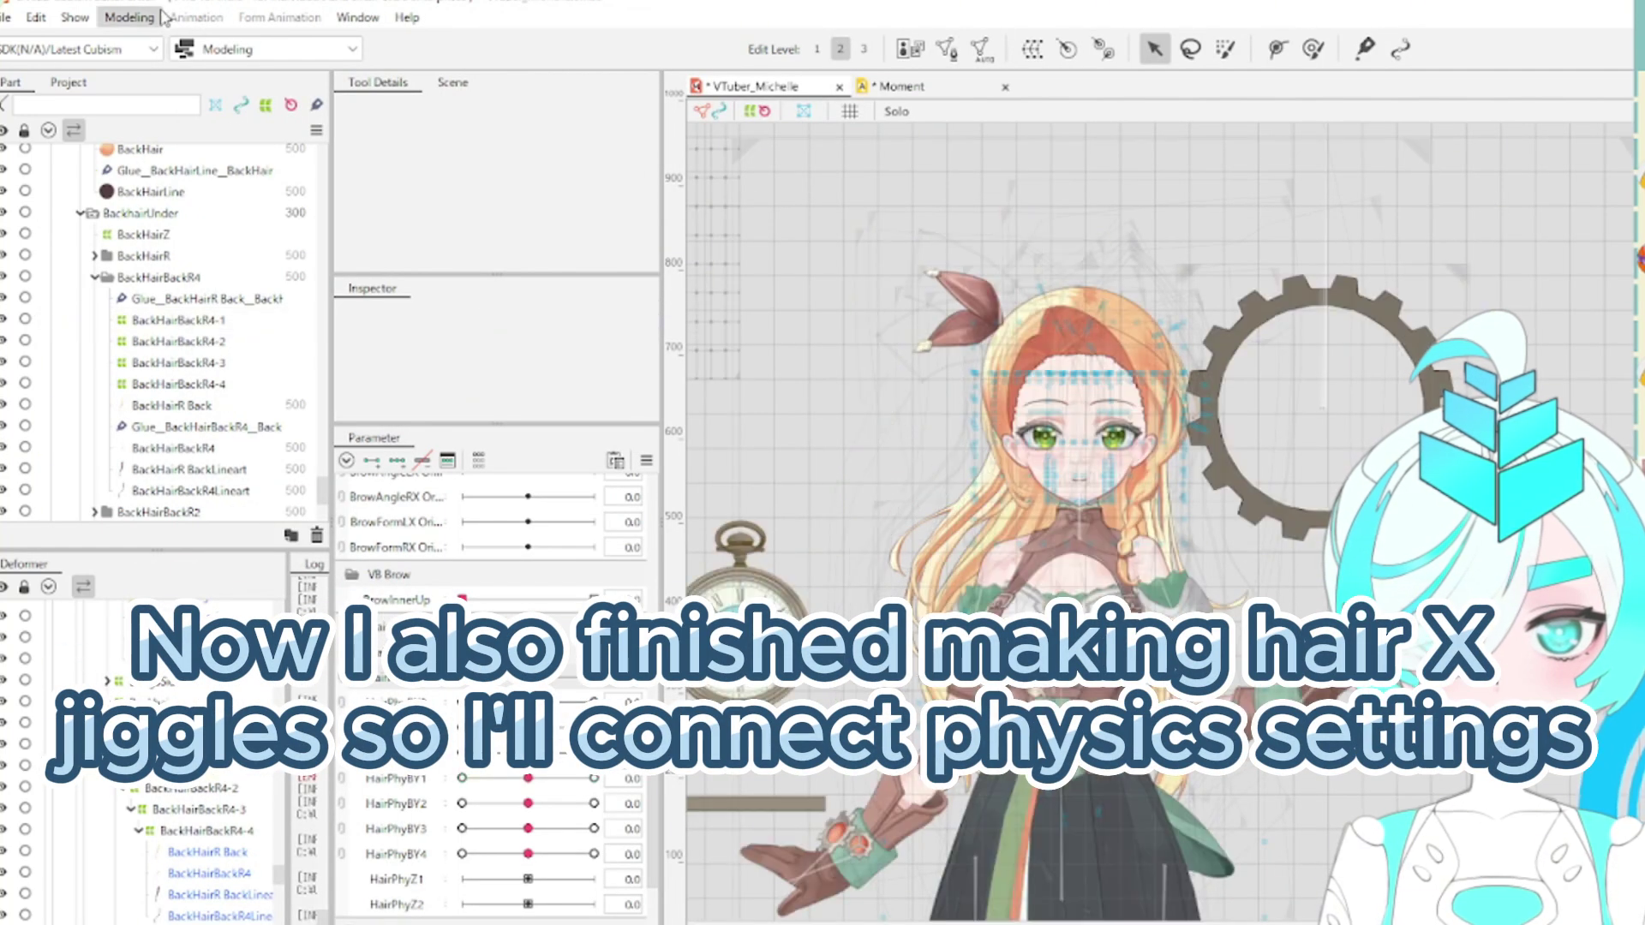
{"action": "left_click", "coordinate": [129, 17]}
{"action": "left_click", "coordinate": [169, 449]}
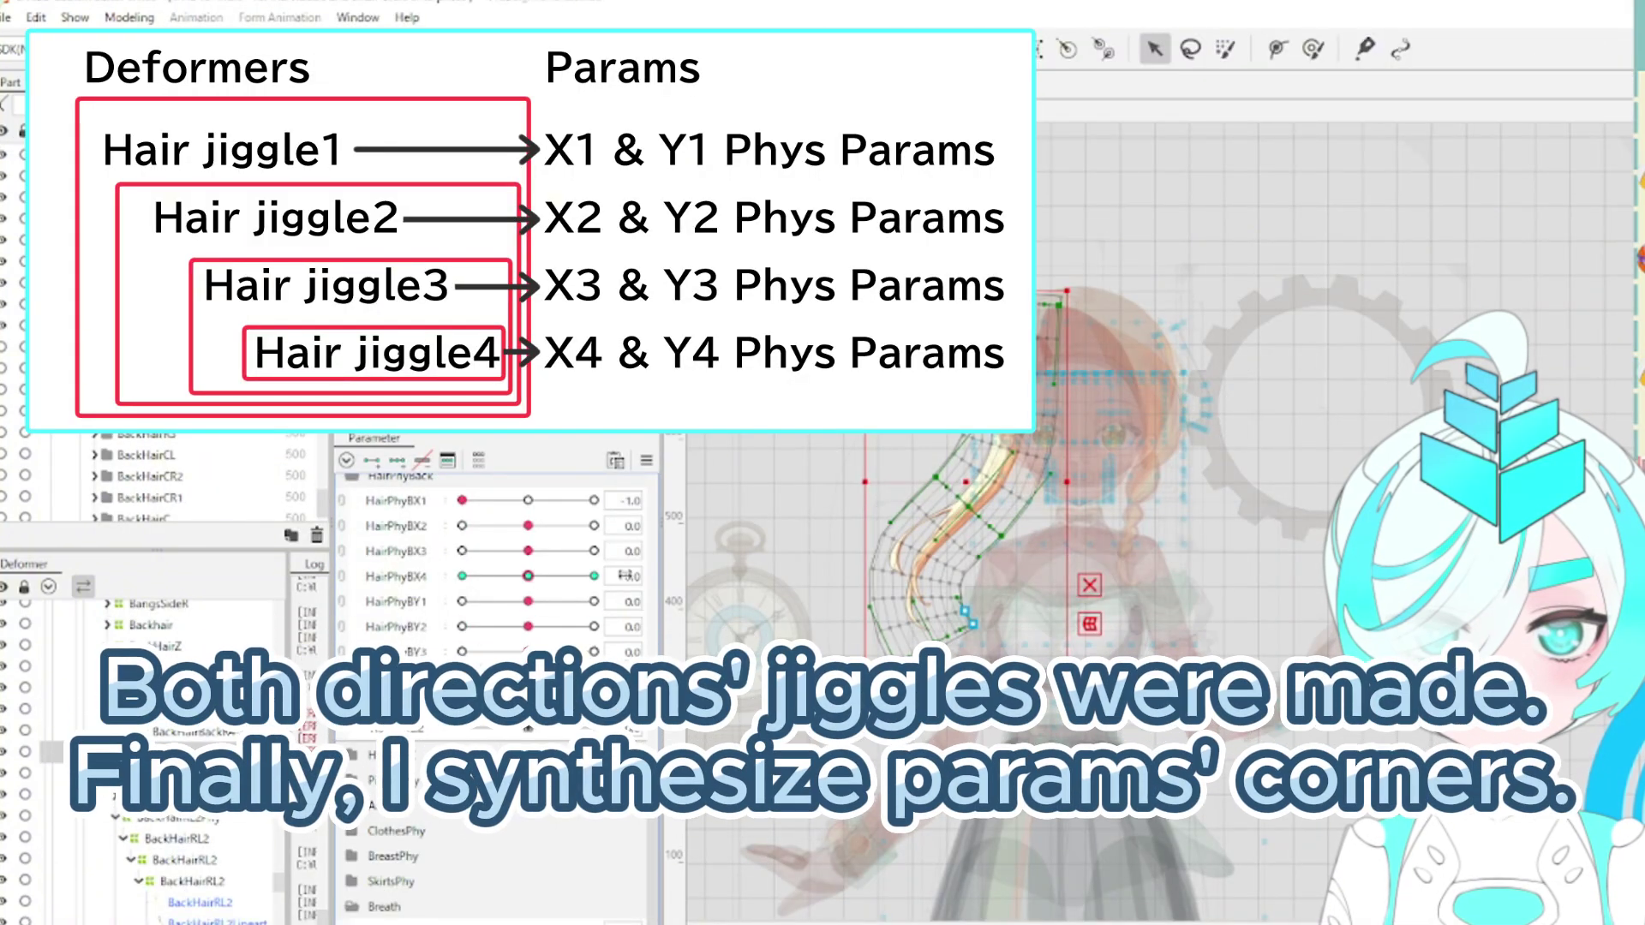
Synthesize all four corners of HairPhyBX4 and HairPhyBY4 for the selected BackHairBackR4-4 deformer, and reset the parameters to their default values
{"action": "right_click", "coordinate": [713, 570]}
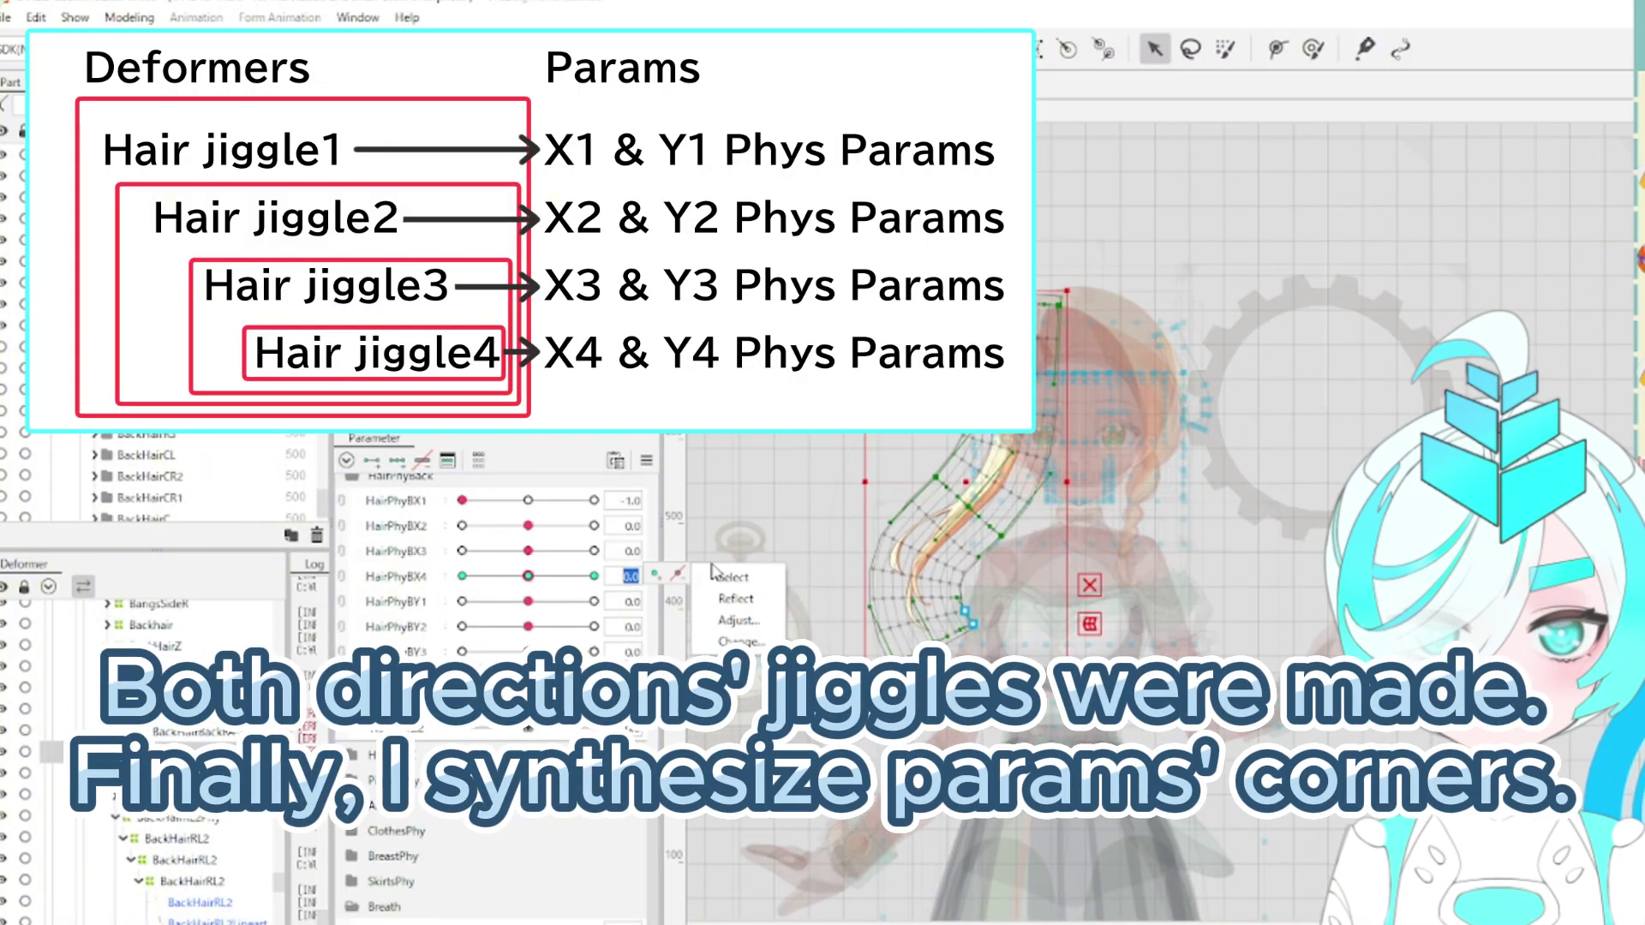
{"action": "left_click", "coordinate": [647, 461]}
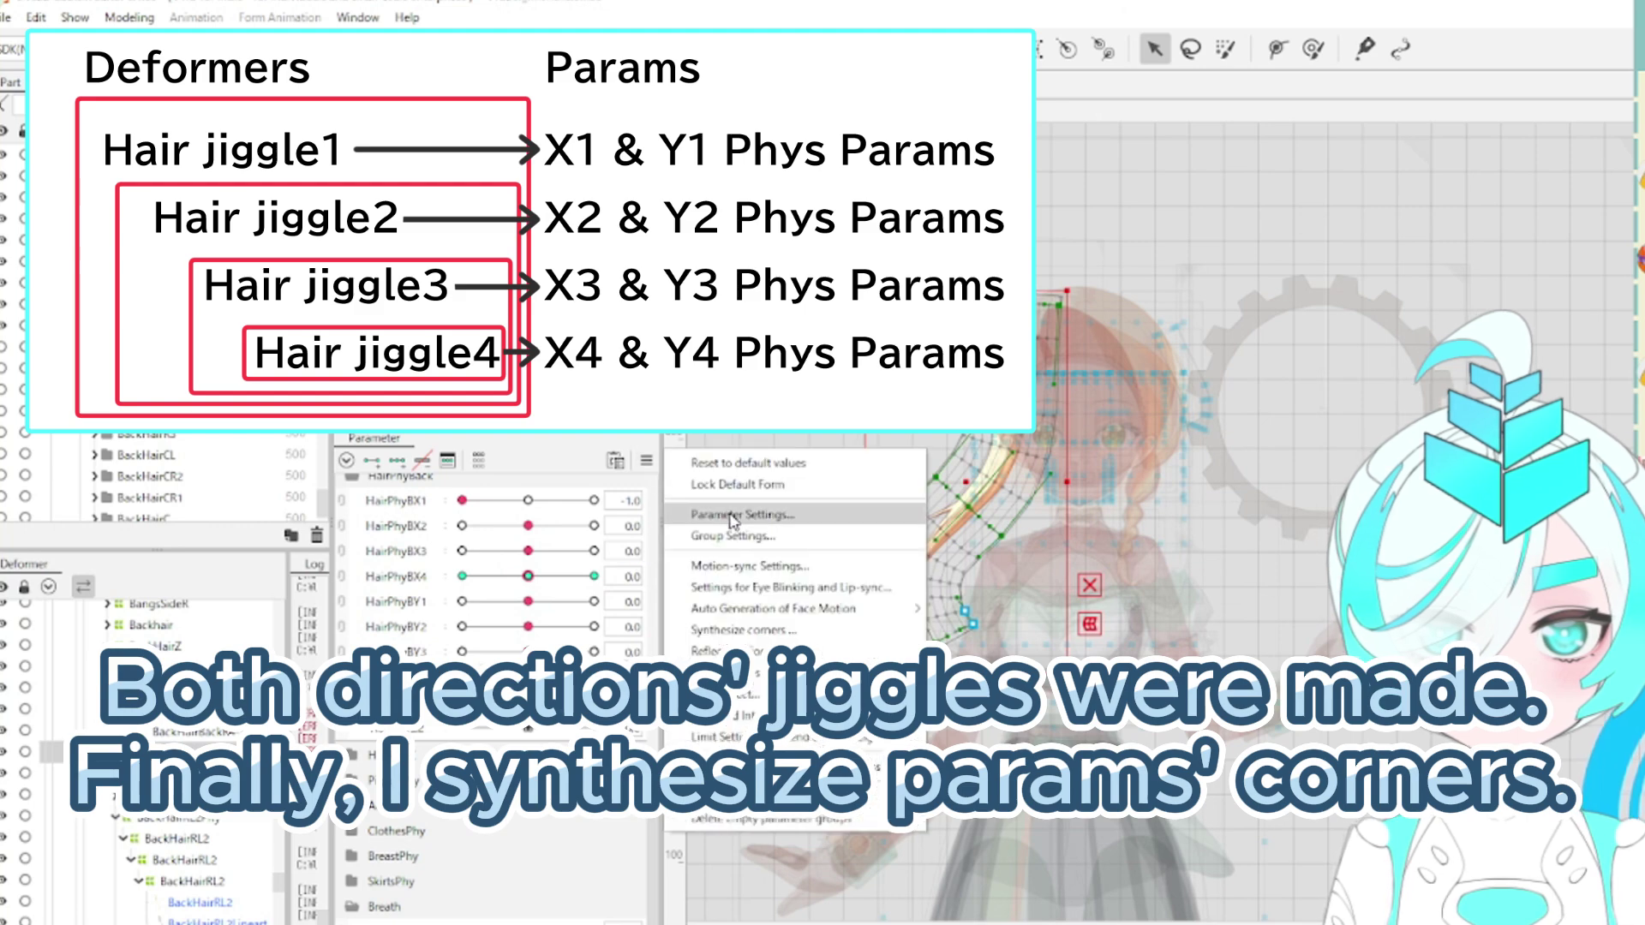
{"action": "left_click", "coordinate": [742, 630]}
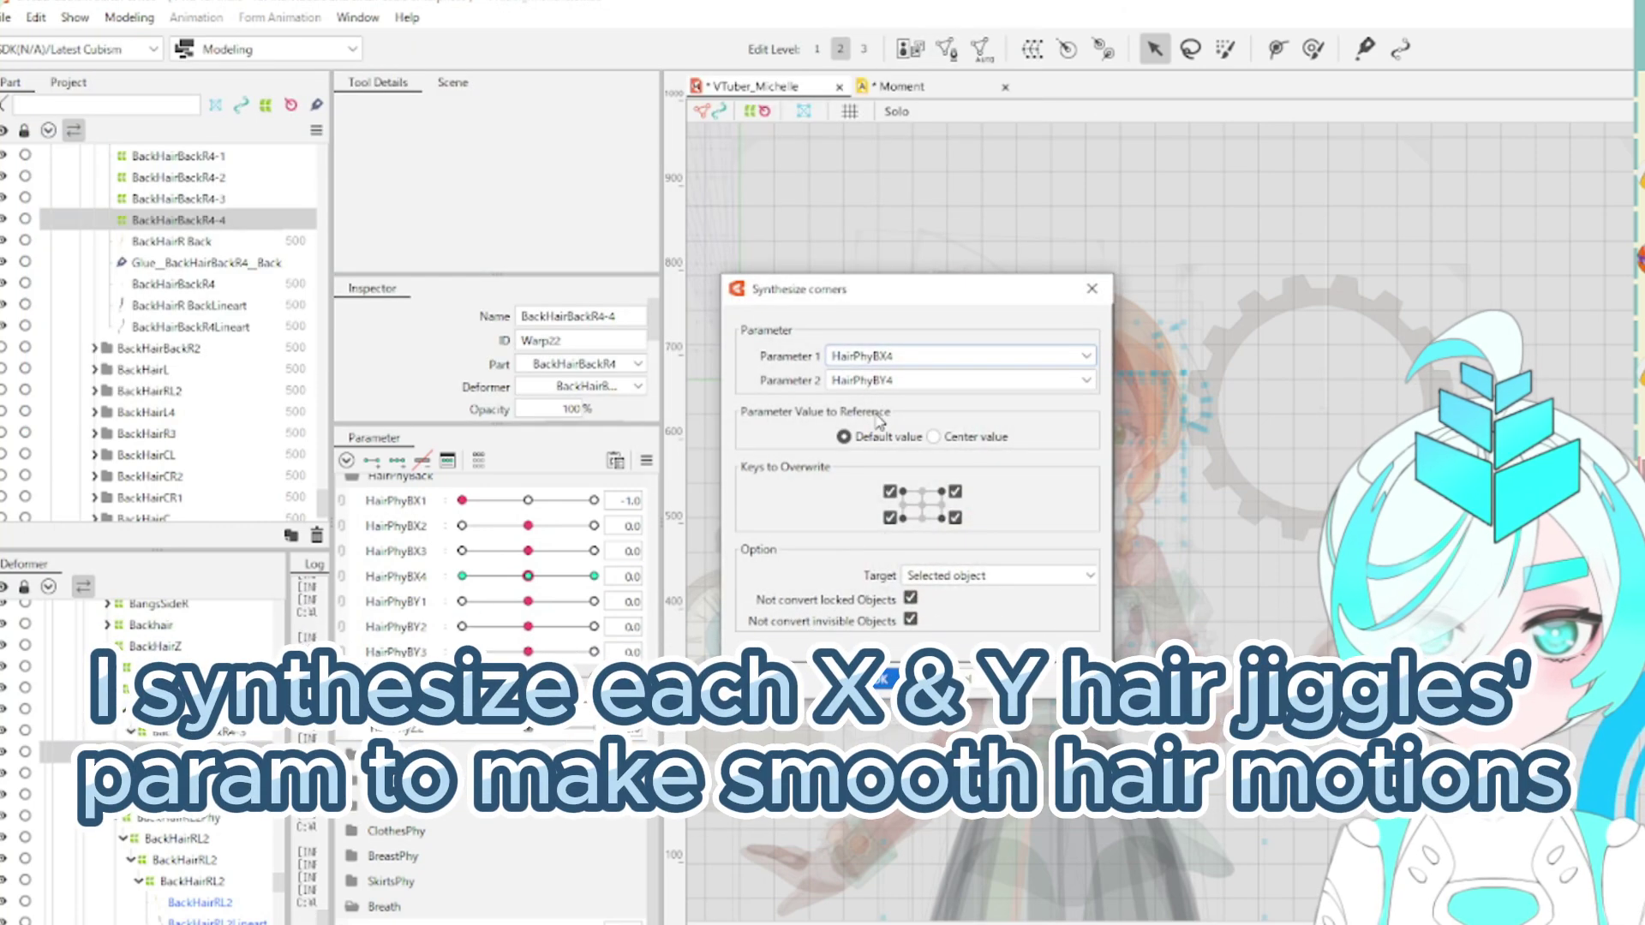
{"action": "left_click", "coordinate": [887, 680]}
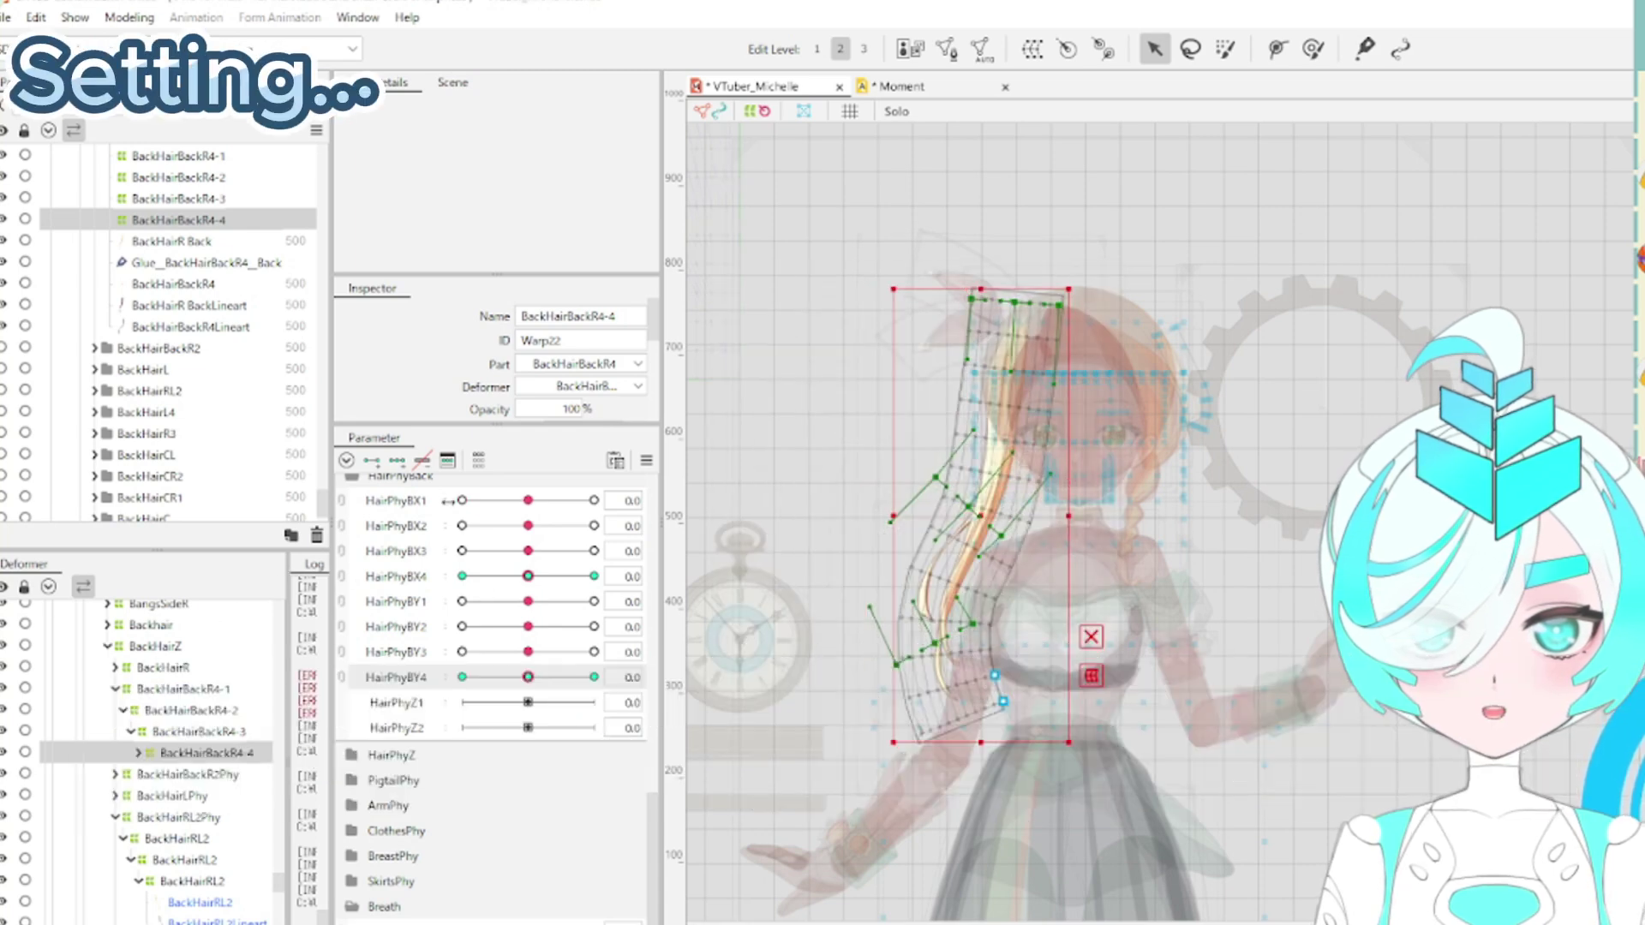
{"action": "left_click", "coordinate": [649, 459]}
{"action": "left_click", "coordinate": [686, 468]}
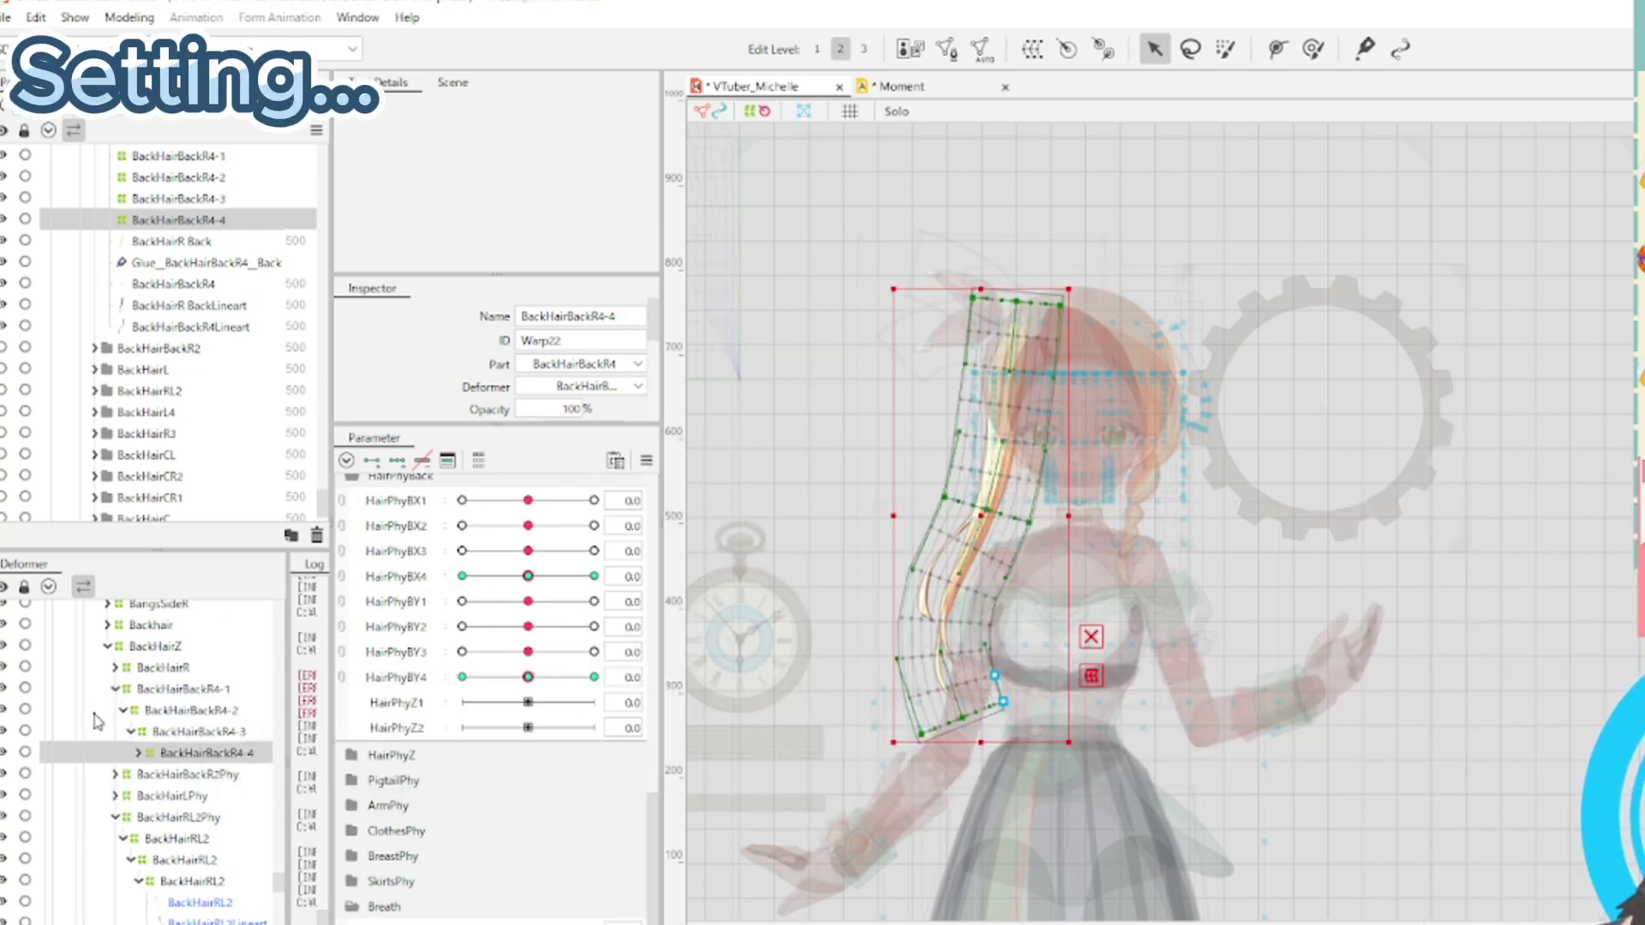
Synthesize the corners of HairPhyBX3 and HairPhyBY3 for the BackHairBackR4-3 deformer
{"action": "left_click", "coordinate": [171, 734]}
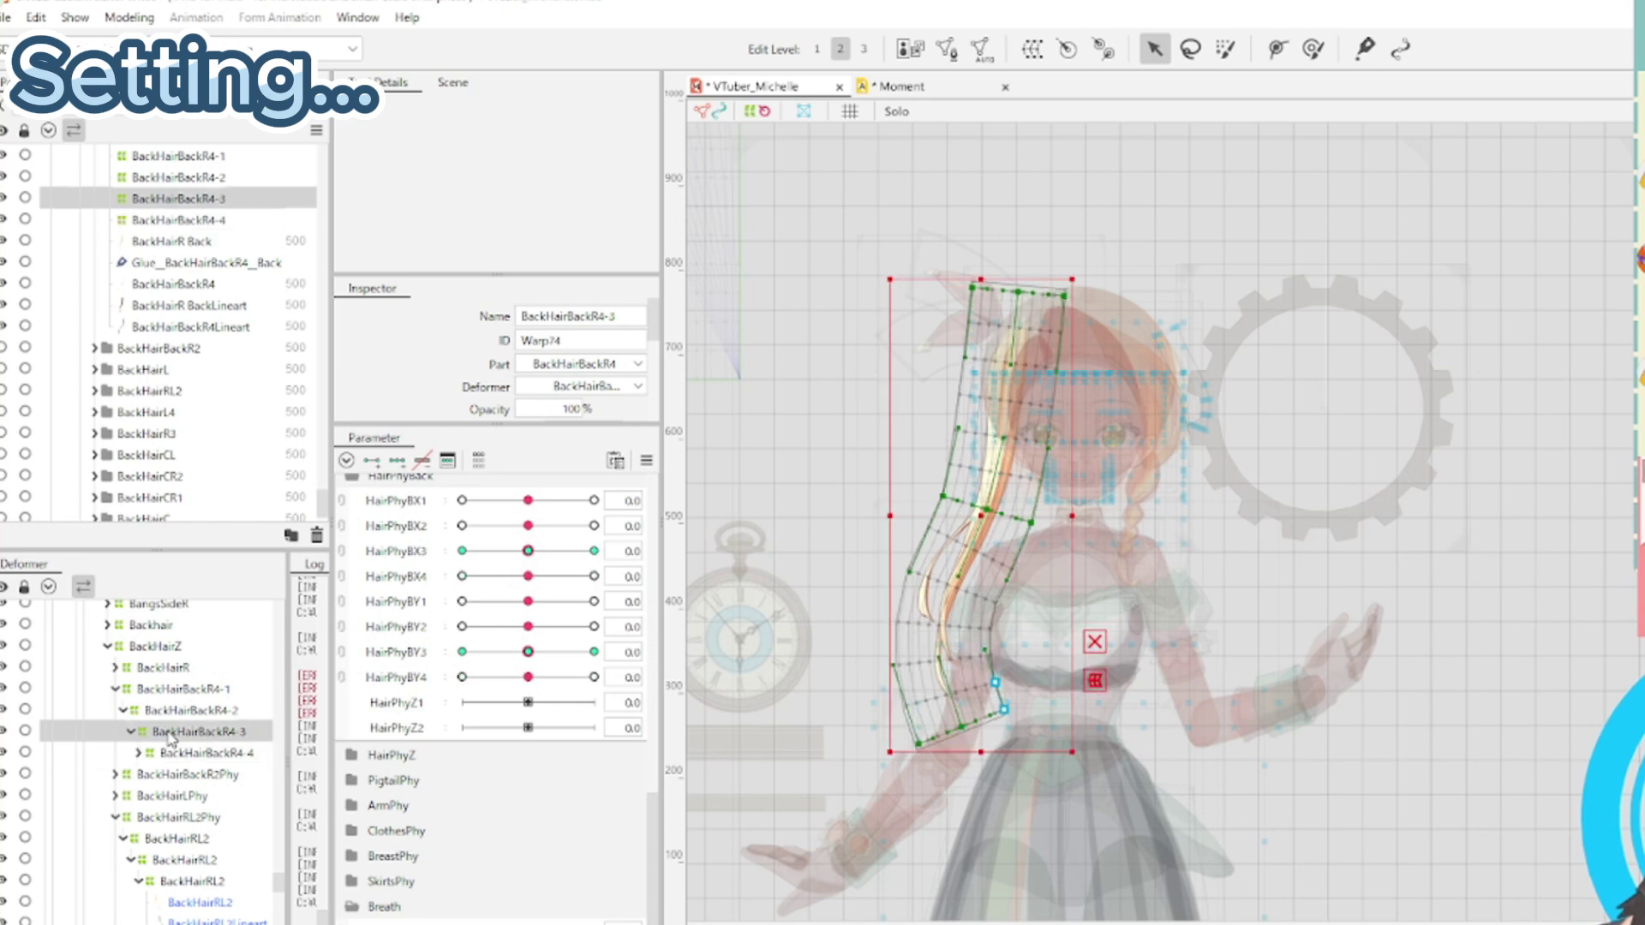
{"action": "left_click", "coordinate": [647, 461]}
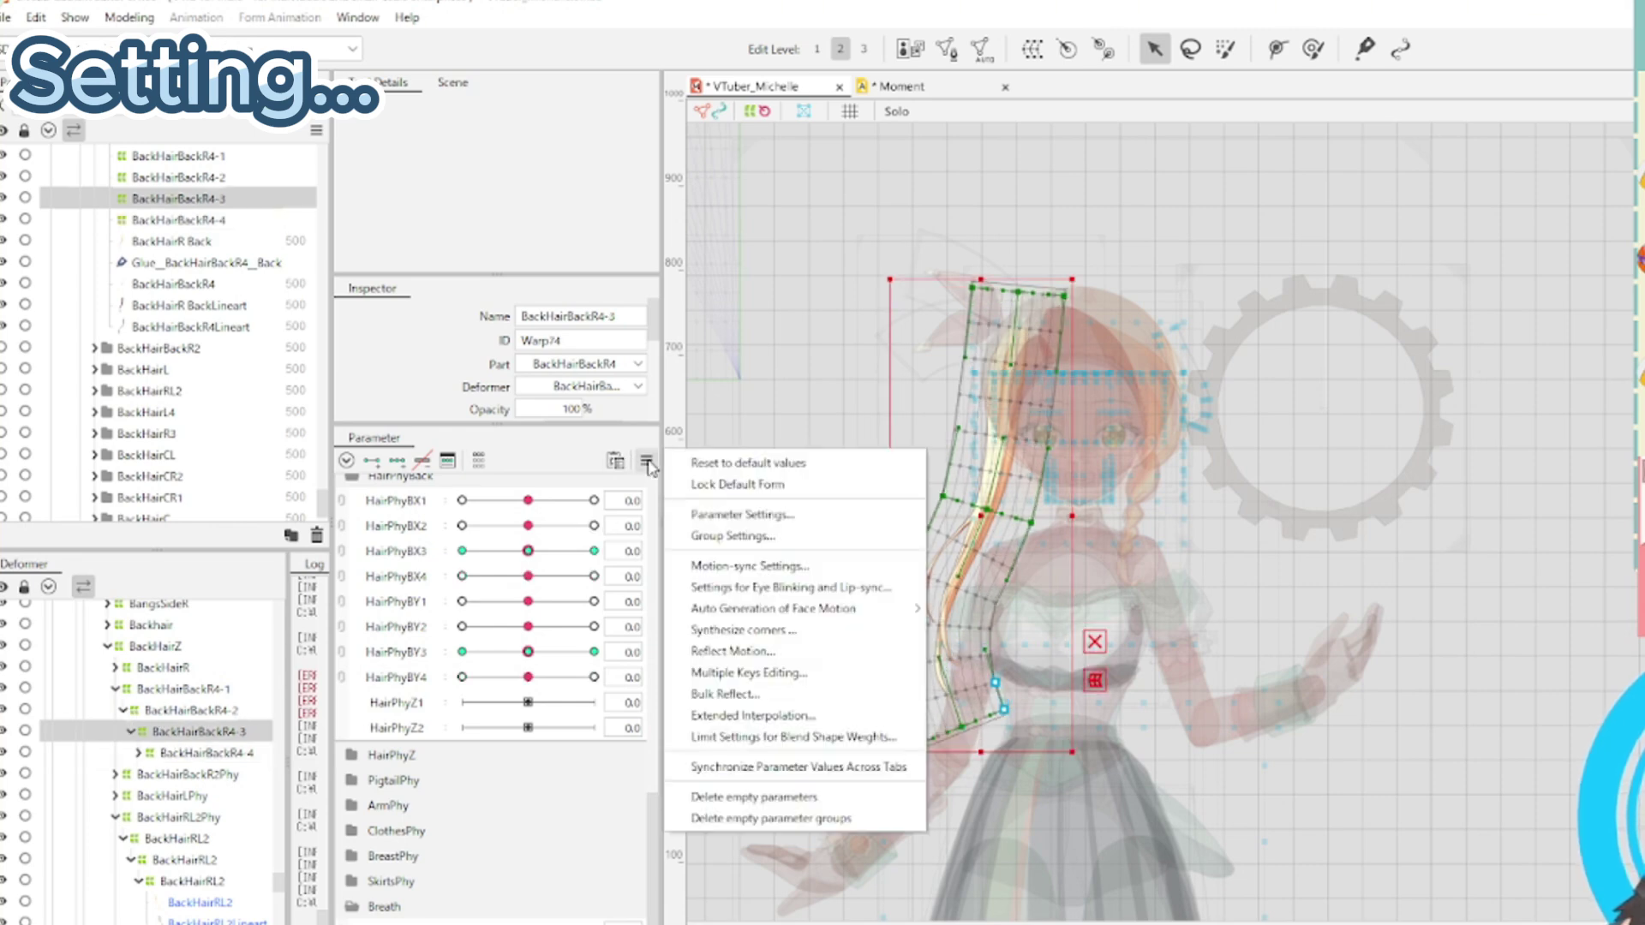
{"action": "left_click", "coordinate": [749, 628]}
{"action": "left_click", "coordinate": [879, 678]}
Synthesize the corners of HairPhyBX2 and HairPhyBY2 for the BackHairBackR4-2 deformer
{"action": "left_click", "coordinate": [187, 710]}
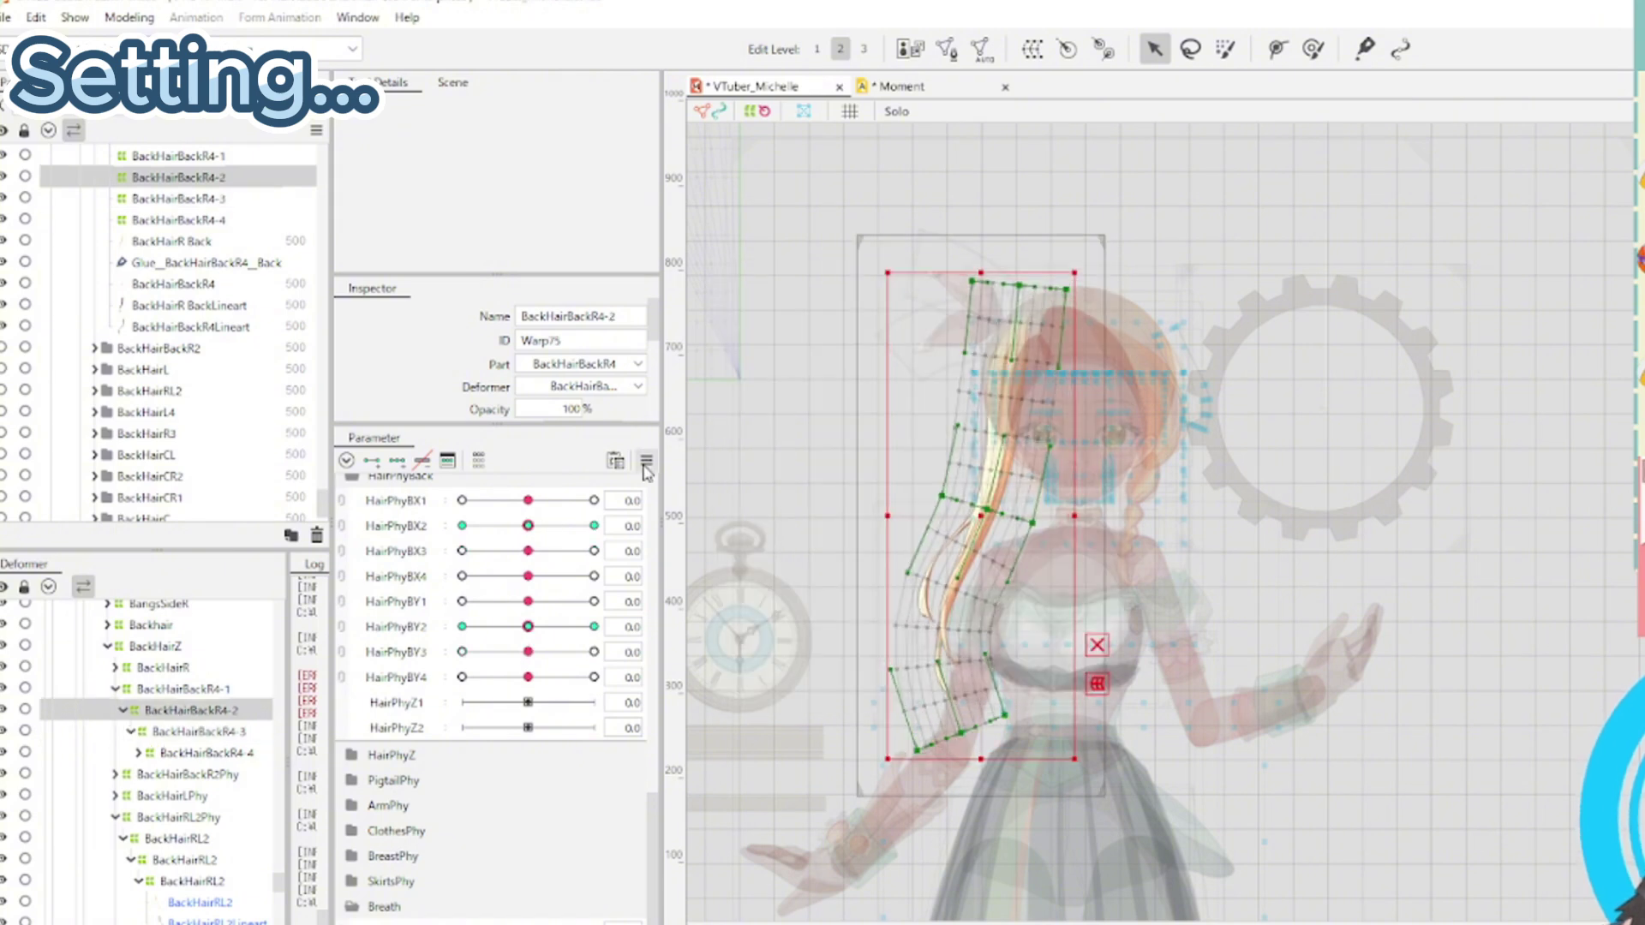
{"action": "left_click", "coordinate": [646, 460]}
{"action": "left_click", "coordinate": [744, 630]}
{"action": "left_click", "coordinate": [879, 677]}
Synthesize the corners of the first X and Y hair parameters for BackHairBackR4-1, and reselect the BackHairBackR4-3 deformer
{"action": "left_click", "coordinate": [183, 689]}
{"action": "left_click", "coordinate": [647, 461]}
{"action": "left_click", "coordinate": [744, 630]}
{"action": "left_click", "coordinate": [850, 683]}
{"action": "left_click", "coordinate": [197, 731]}
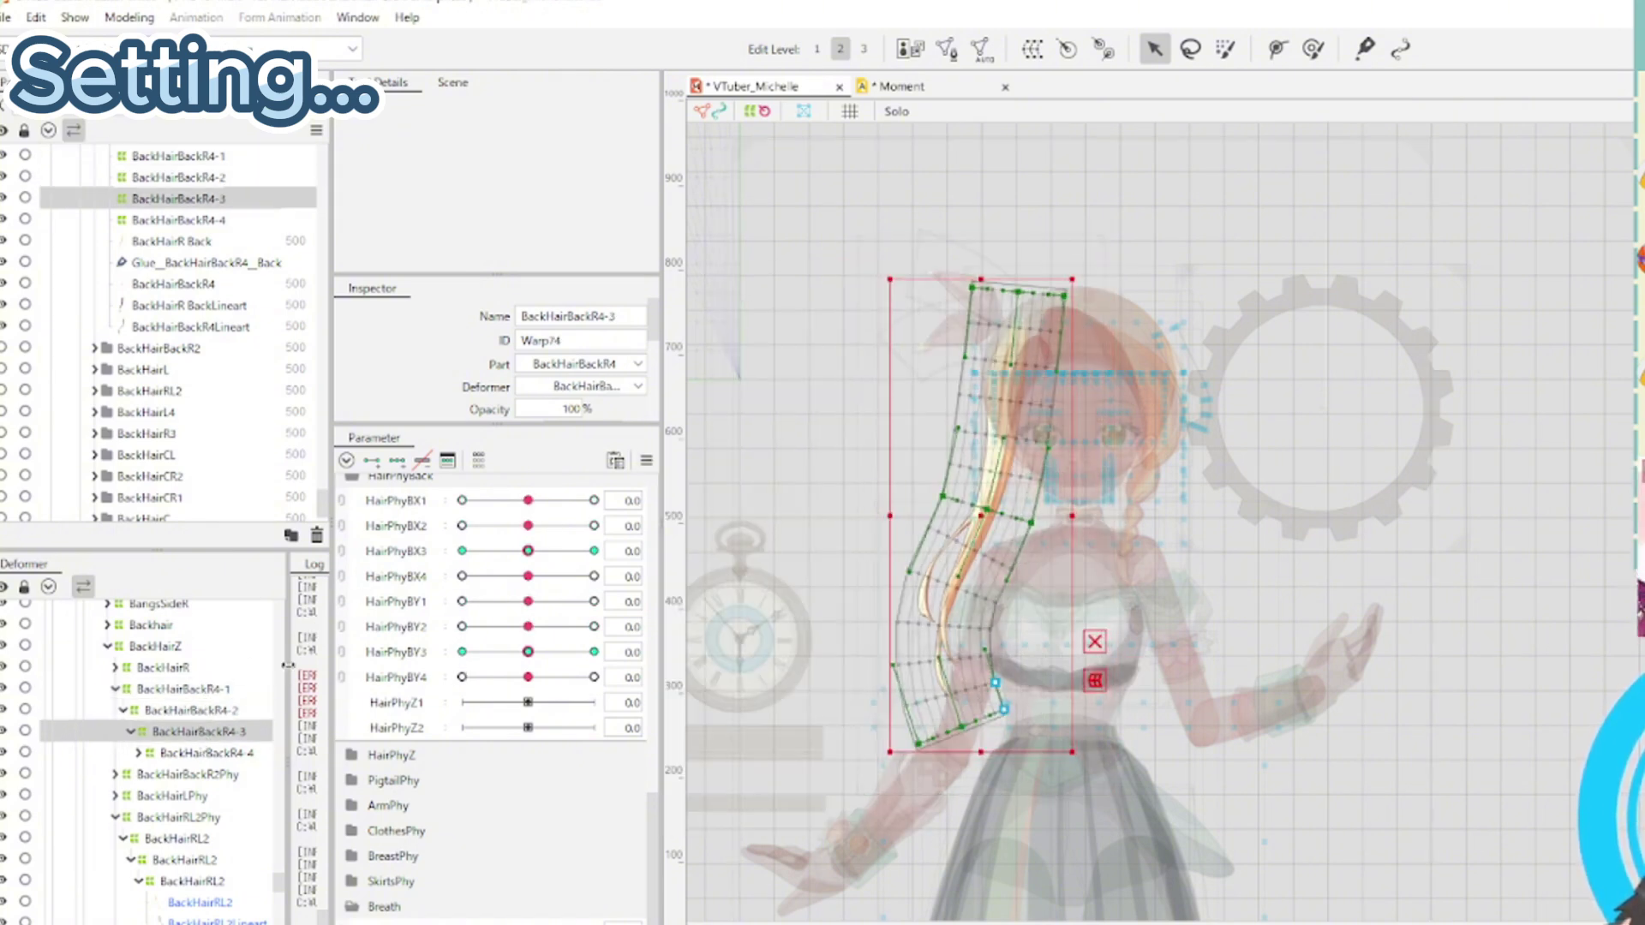
Repeat the corner synthesis for BackHairBackR4-1 and for BackHairBackR4-2 with HairPhyBX2 and HairPhyBY2
{"action": "left_click", "coordinate": [183, 689]}
{"action": "left_click", "coordinate": [647, 460]}
{"action": "left_click", "coordinate": [744, 630]}
{"action": "left_click", "coordinate": [891, 686]}
{"action": "left_click", "coordinate": [190, 710]}
{"action": "left_click", "coordinate": [647, 460]}
{"action": "left_click", "coordinate": [744, 630]}
{"action": "left_click", "coordinate": [879, 679]}
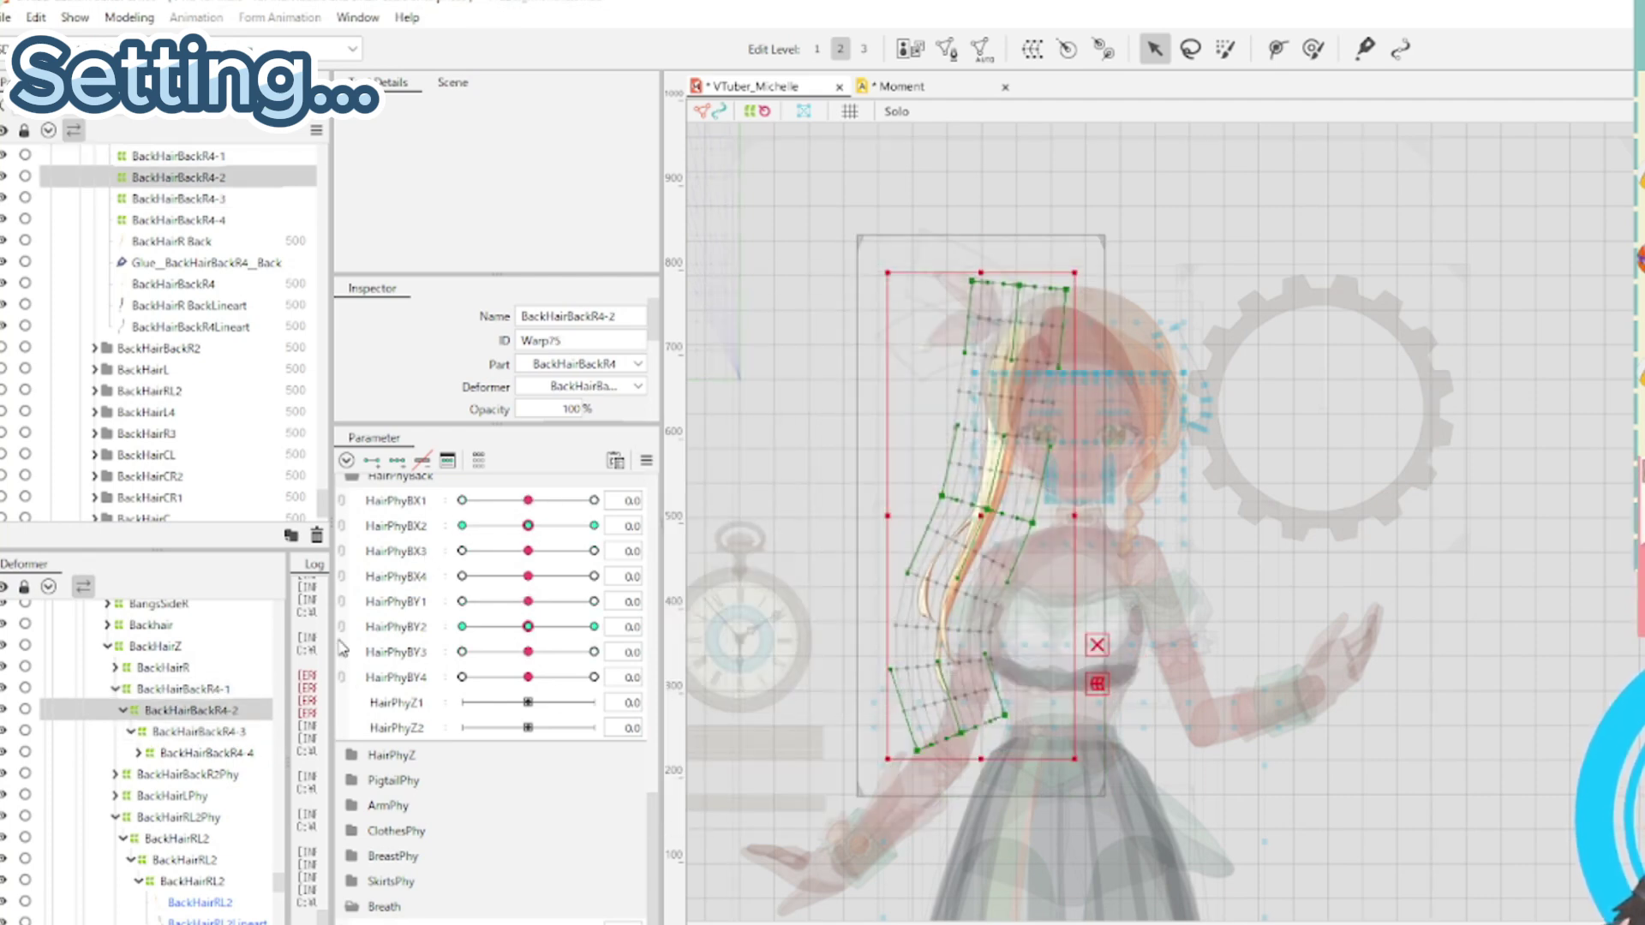
Repeat the corner synthesis for BackHairBackR4-3 with HairPhyBX3 and HairPhyBY3, and for BackHairBackR4-4 with its own X/Y pair
{"action": "left_click", "coordinate": [248, 730]}
{"action": "left_click", "coordinate": [647, 461]}
{"action": "left_click", "coordinate": [744, 629]}
{"action": "left_click", "coordinate": [880, 679]}
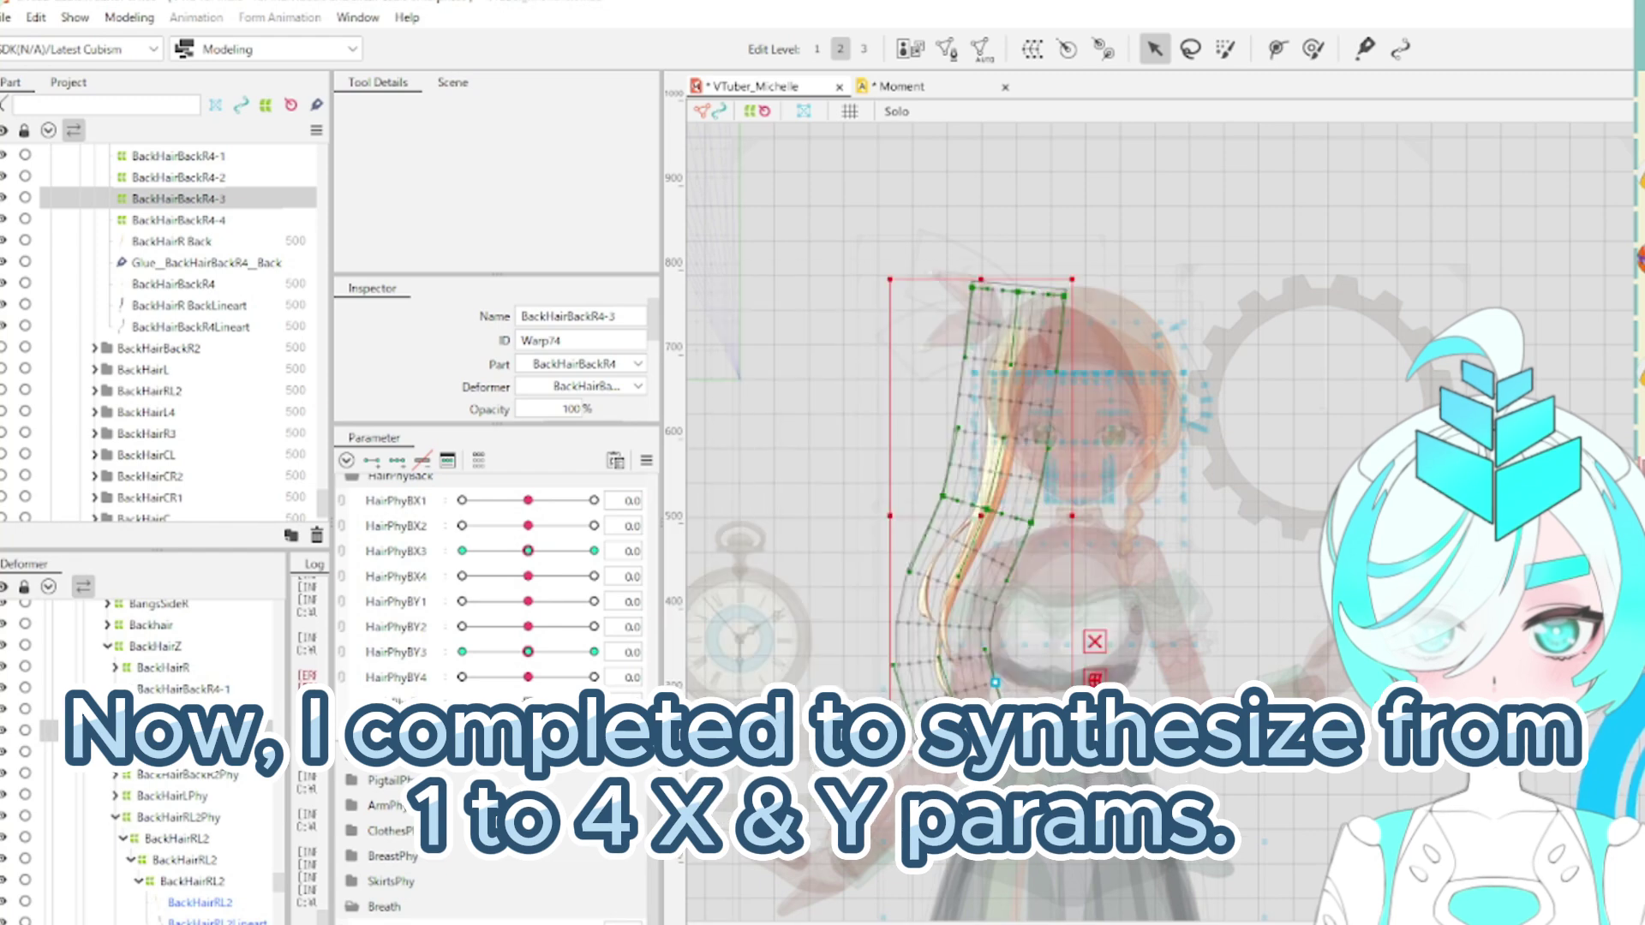
{"action": "left_click", "coordinate": [178, 219]}
{"action": "left_click", "coordinate": [647, 460]}
{"action": "left_click", "coordinate": [744, 630]}
{"action": "left_click", "coordinate": [880, 678]}
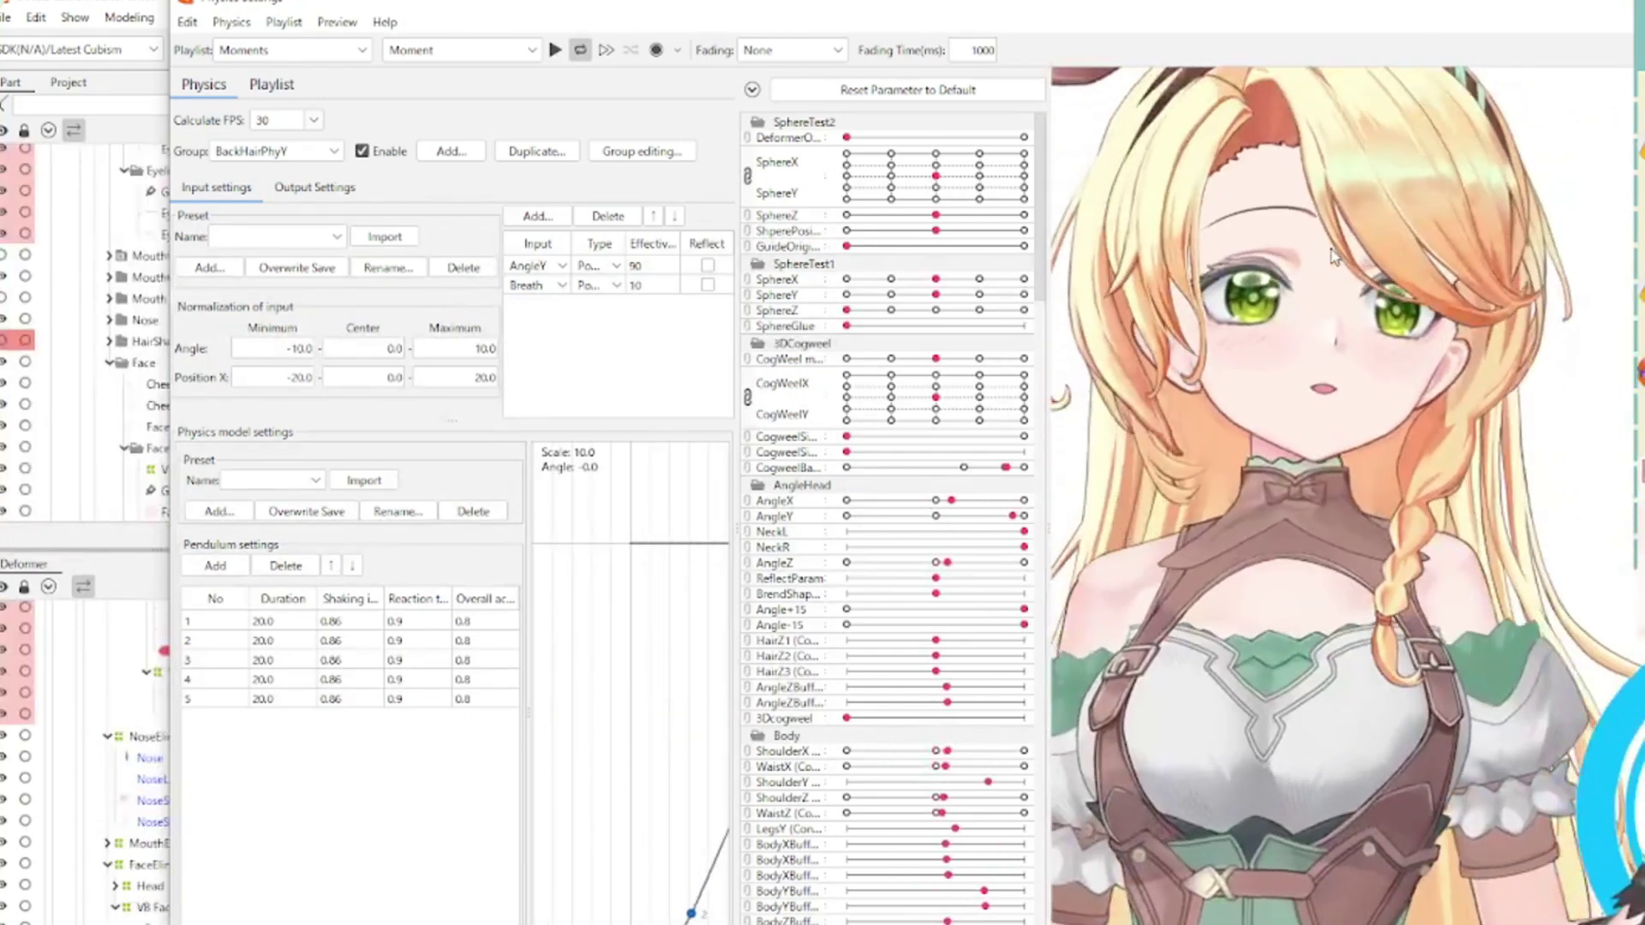
Examine the finished back hair motion on the model in the physics settings preview
{"action": "scroll", "coordinate": [1405, 240], "scroll_direction": "down", "scroll_amount": 3}
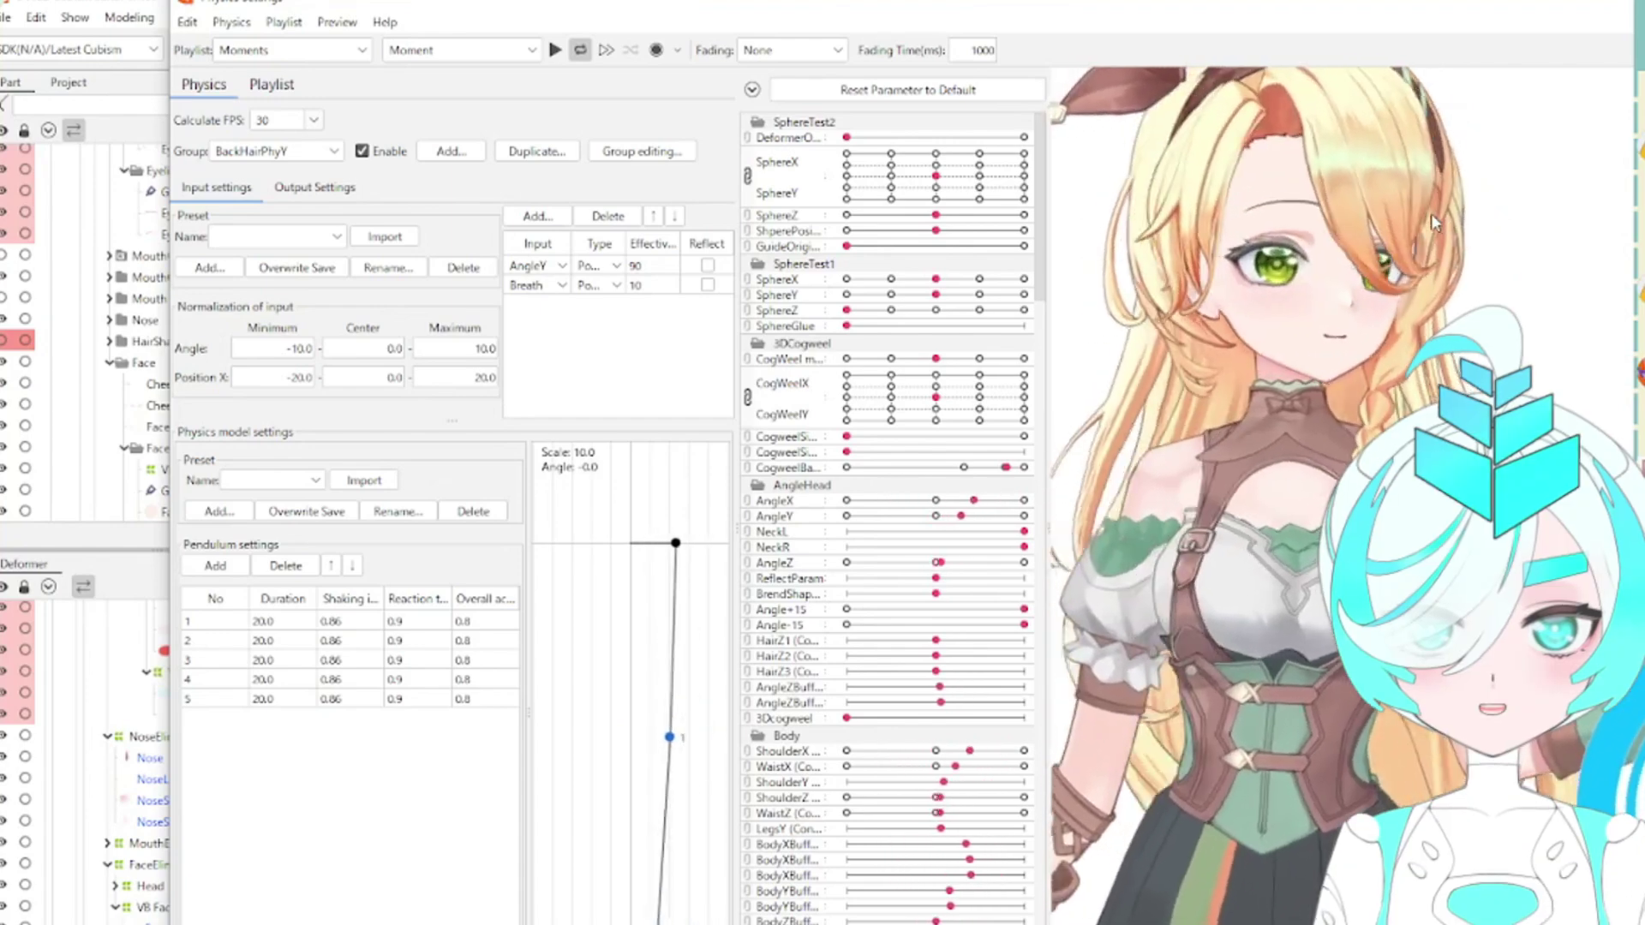
{"action": "scroll", "coordinate": [1431, 214], "scroll_direction": "down", "scroll_amount": 3}
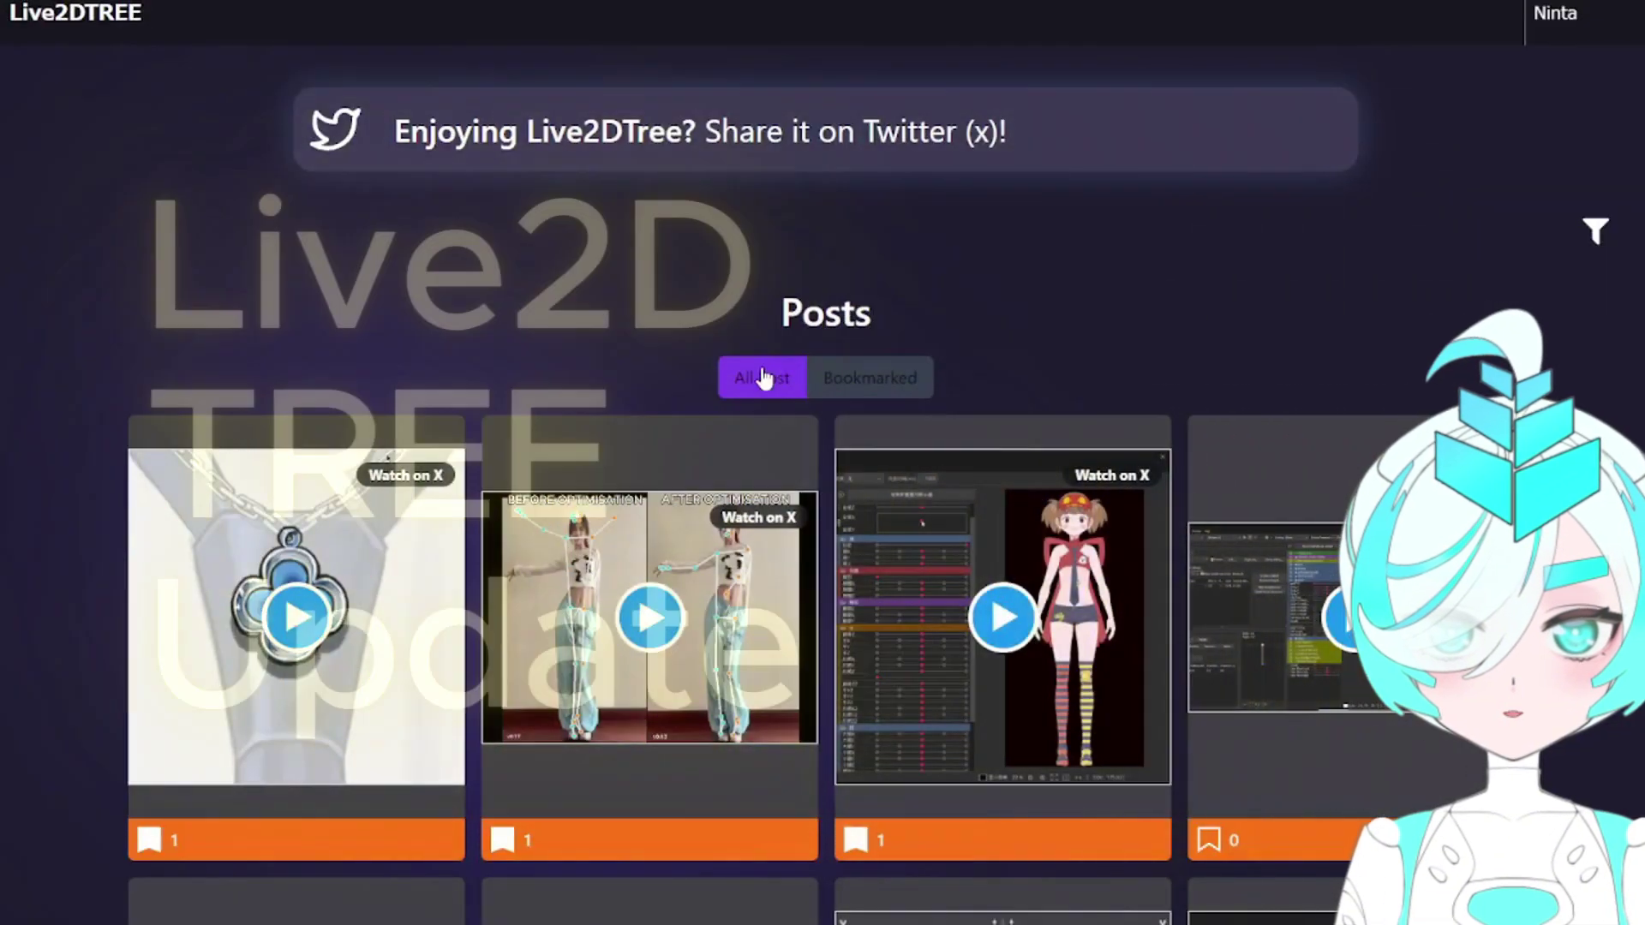
Switch to the Live2DTREE website, browse its list of all posts and load more of them
{"action": "scroll", "coordinate": [763, 378], "scroll_direction": "down", "scroll_amount": 12}
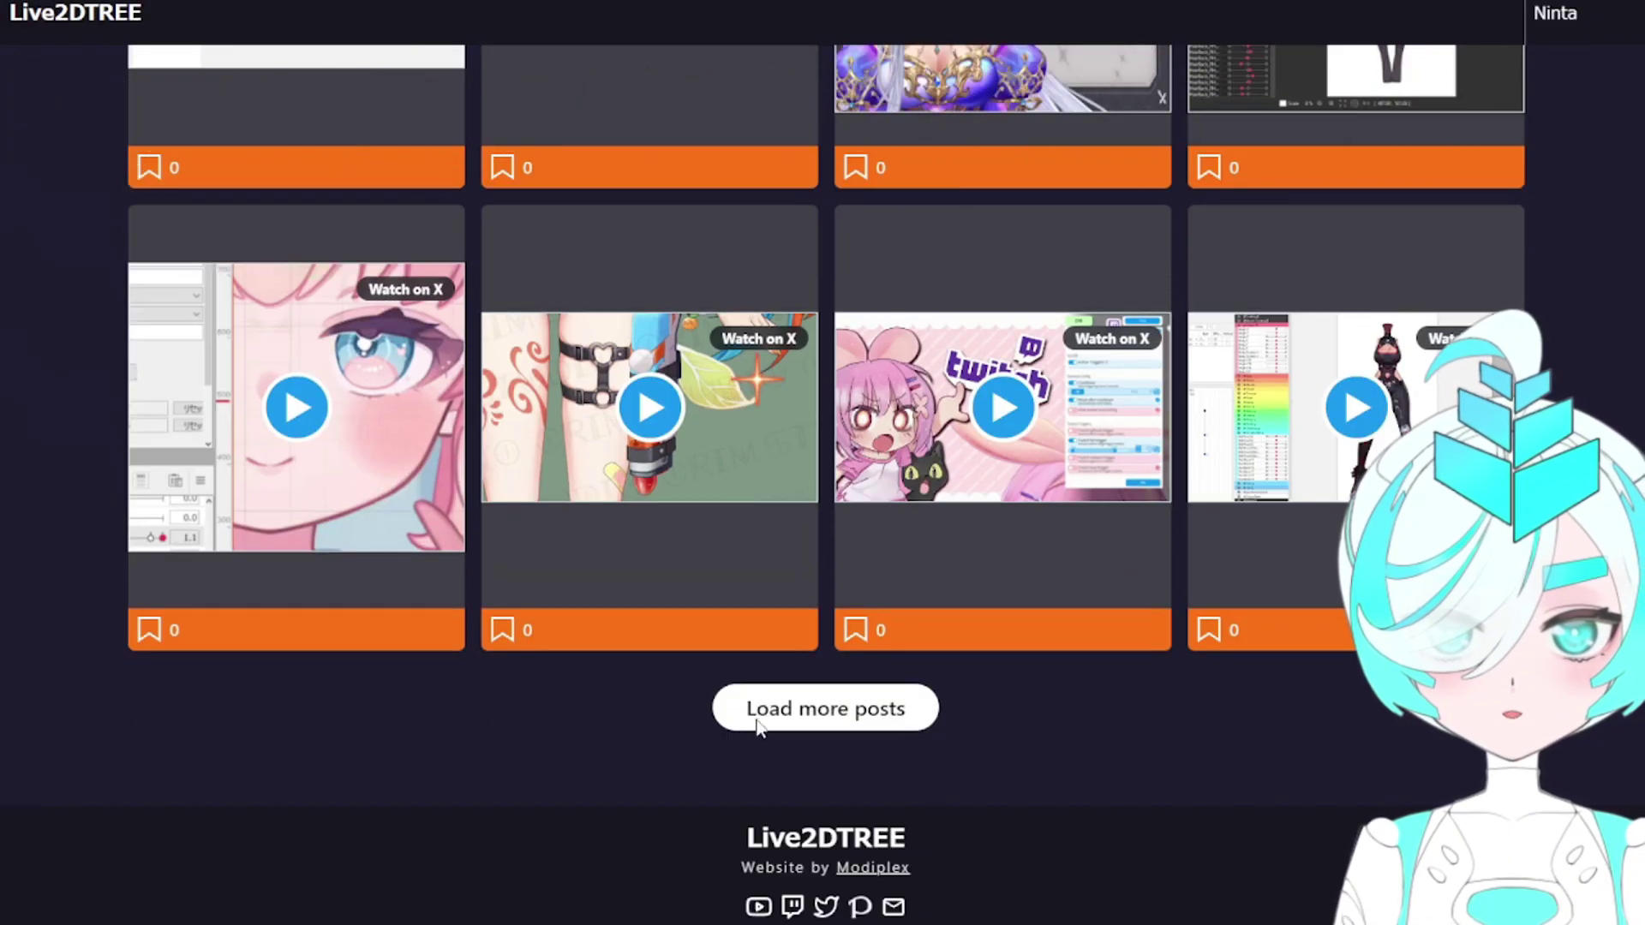
{"action": "left_click", "coordinate": [757, 725]}
{"action": "scroll", "coordinate": [758, 725], "scroll_direction": "down", "scroll_amount": 10}
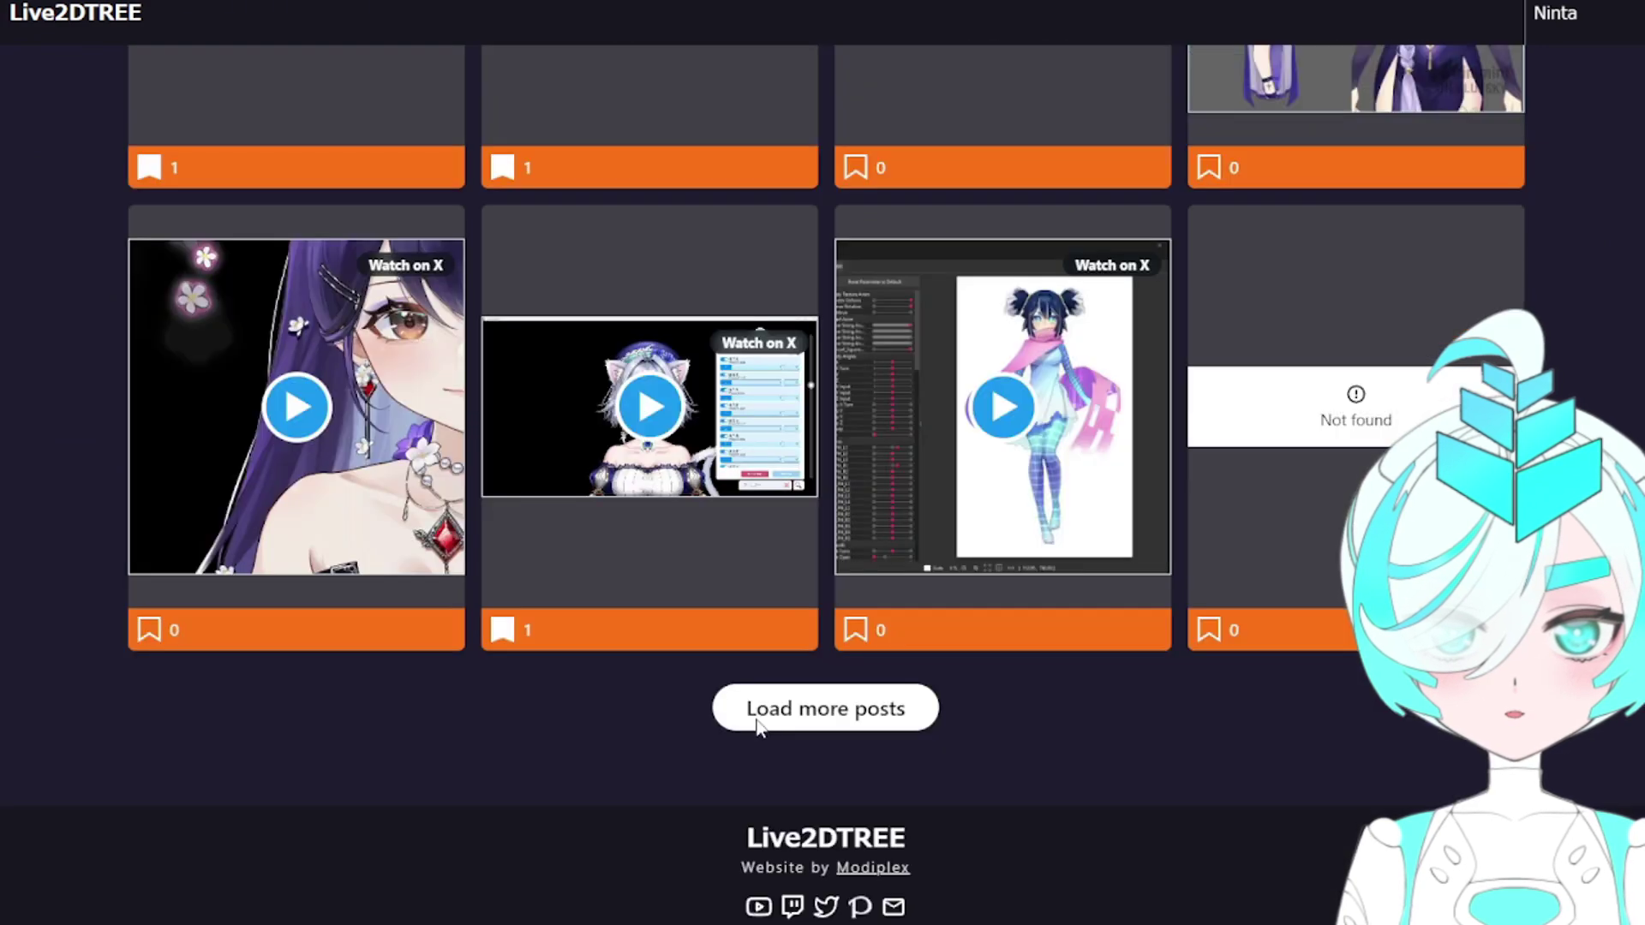